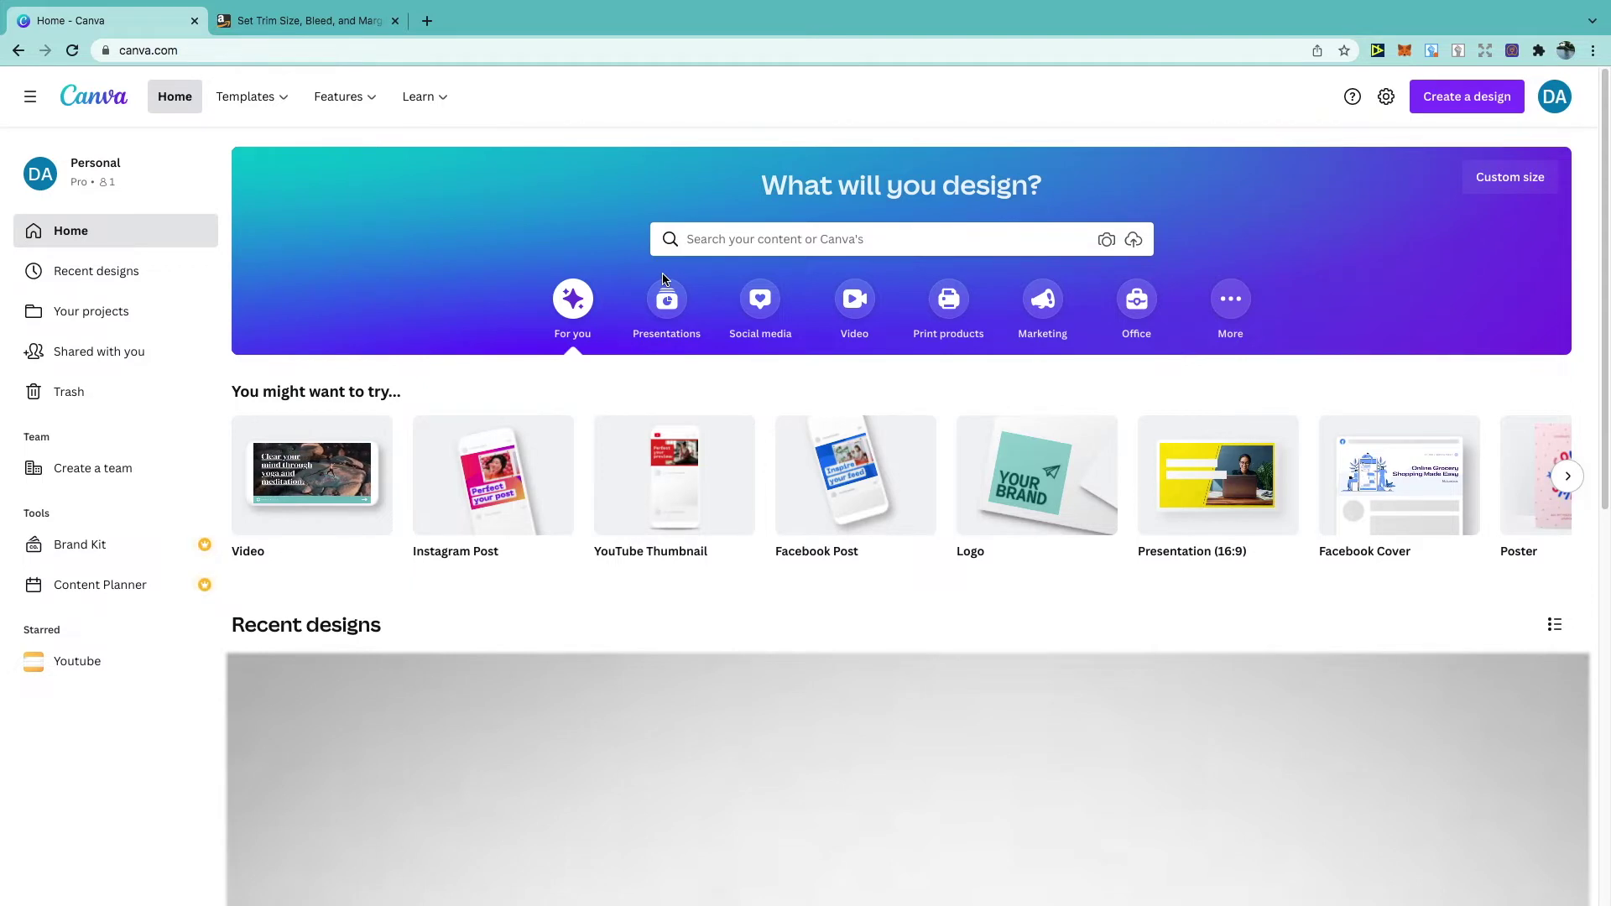
Switch to the KDP 'Set Trim Size, Bleed, and Margins' help article tab
{"action": "left_click", "coordinate": [336, 28]}
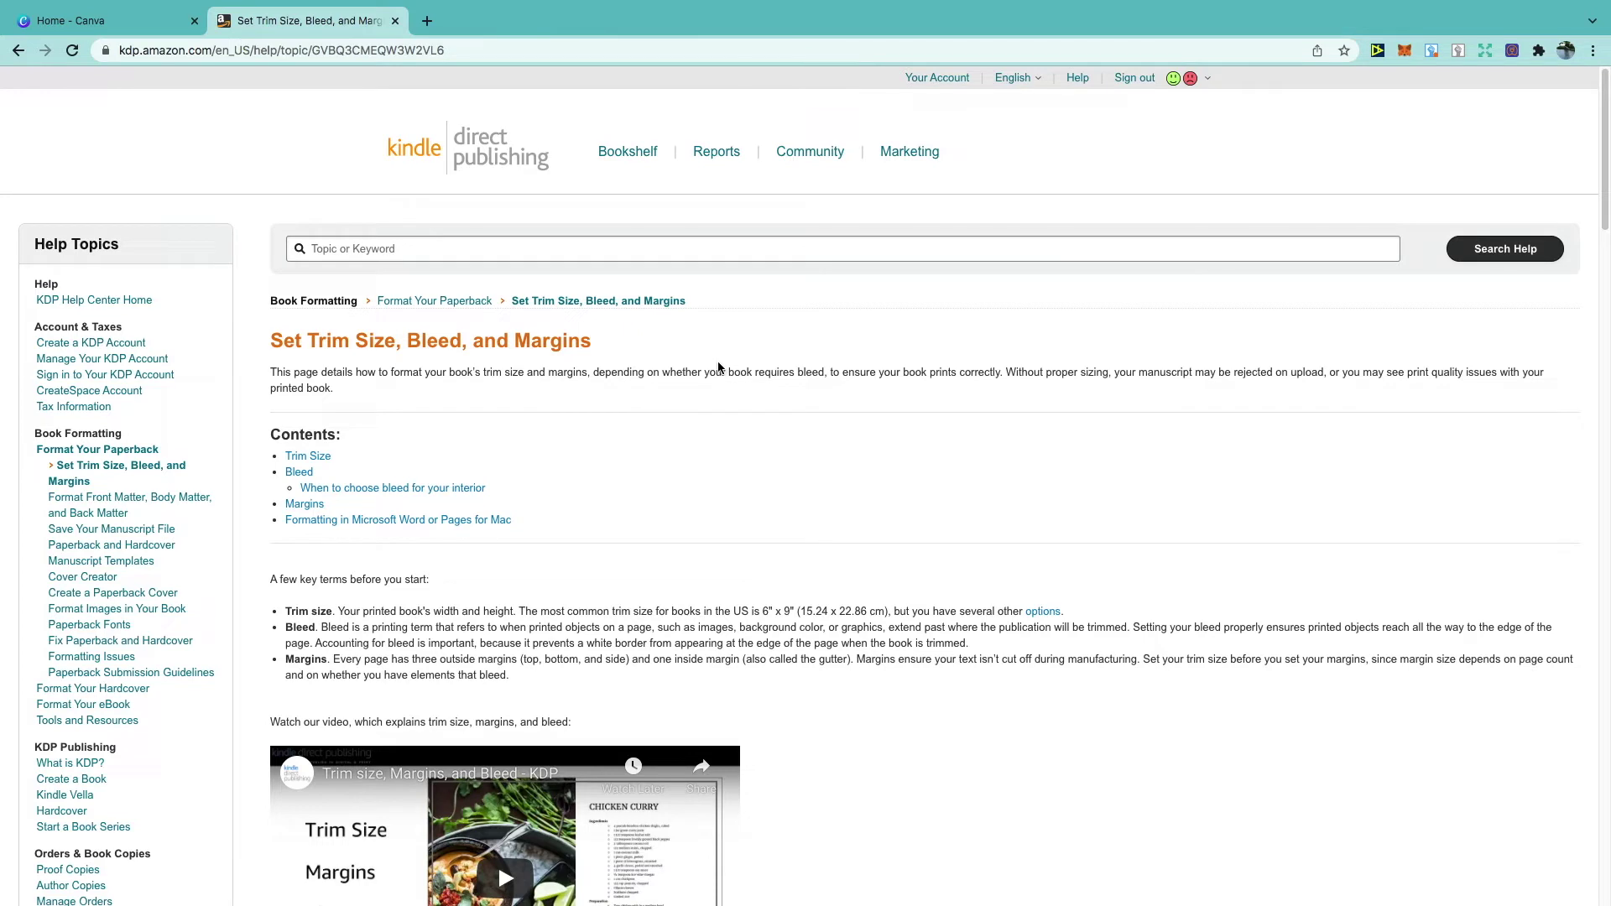
Scroll the KDP help article to the bleed page-size table, then return to the Canva home tab
{"action": "left_click_drag", "start_coordinate": [619, 343], "coordinate": [265, 341]}
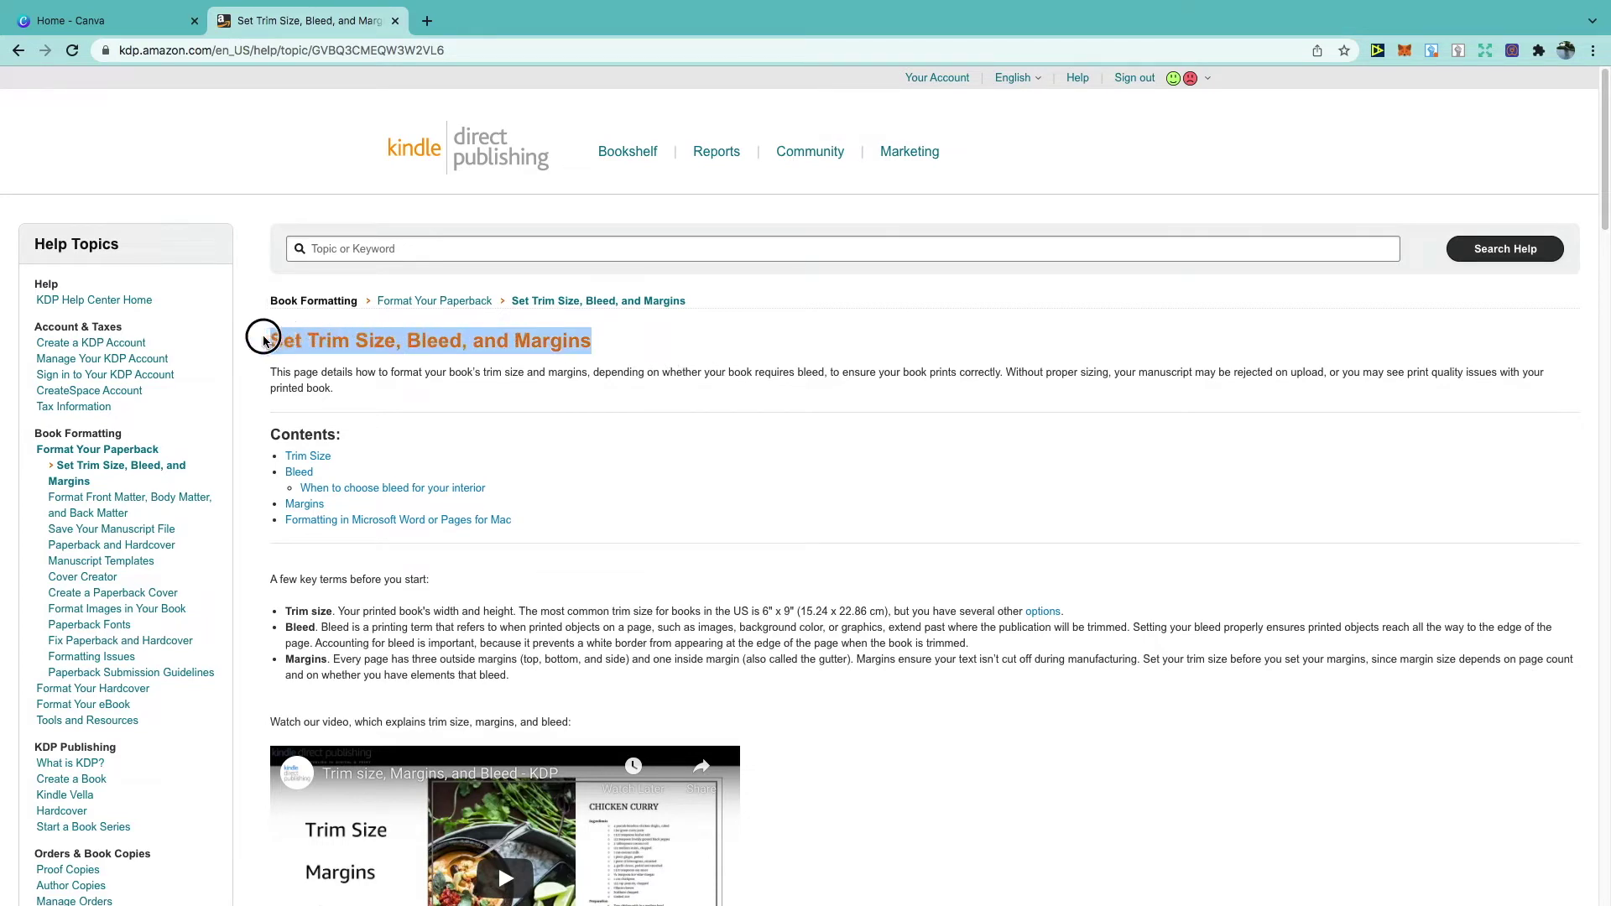
{"action": "left_click", "coordinate": [655, 345]}
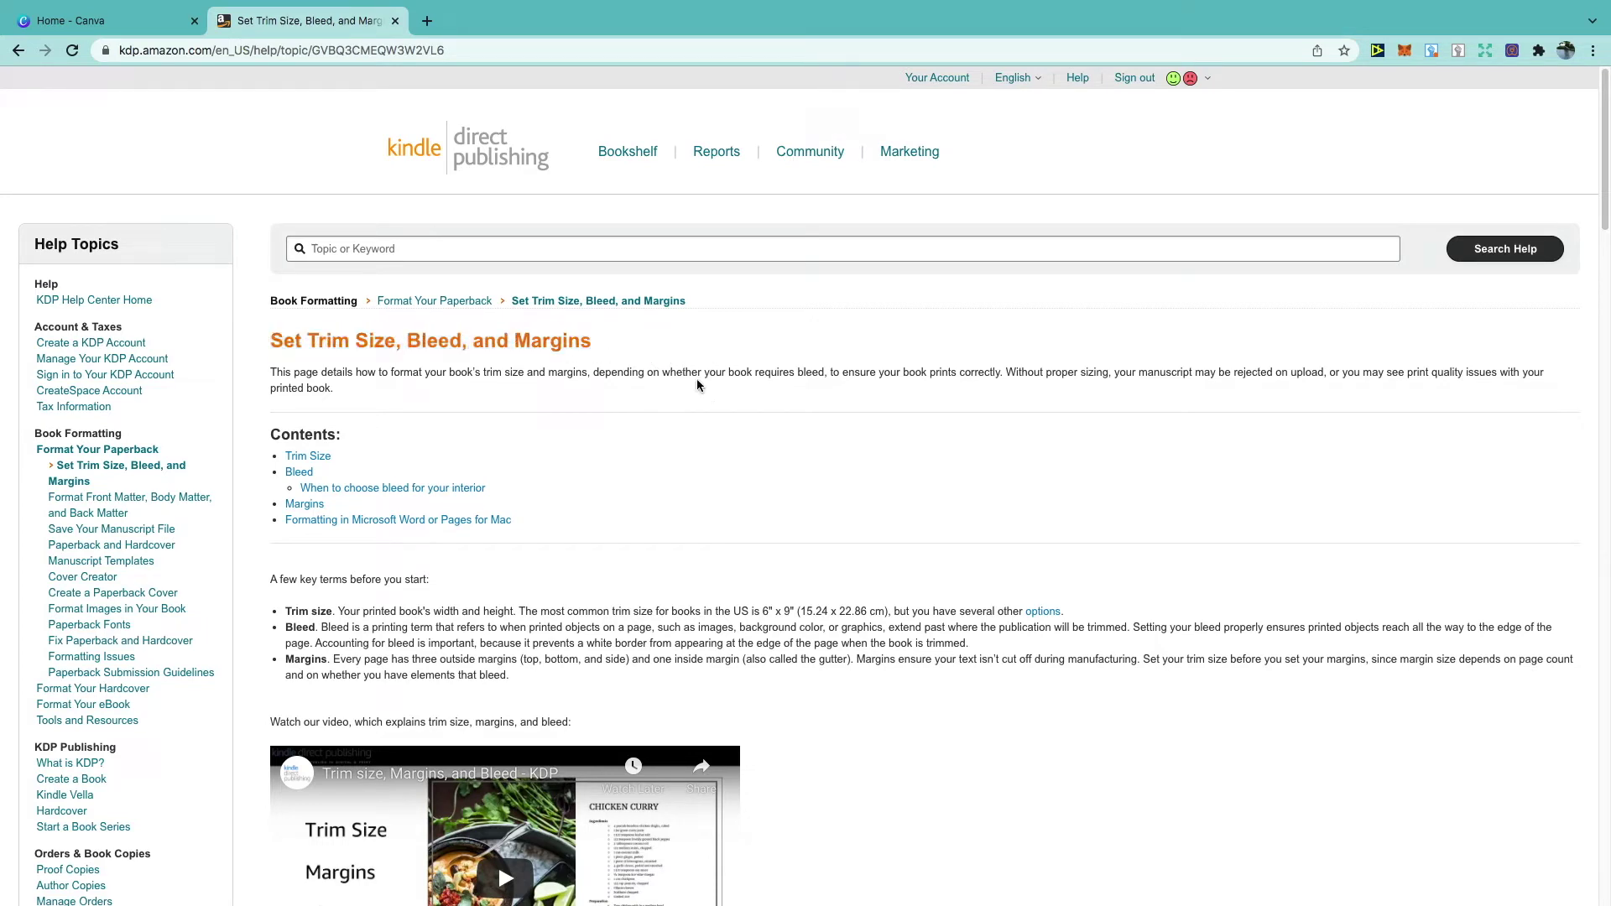
{"action": "scroll", "coordinate": [791, 406], "scroll_direction": "down", "scroll_amount": 4}
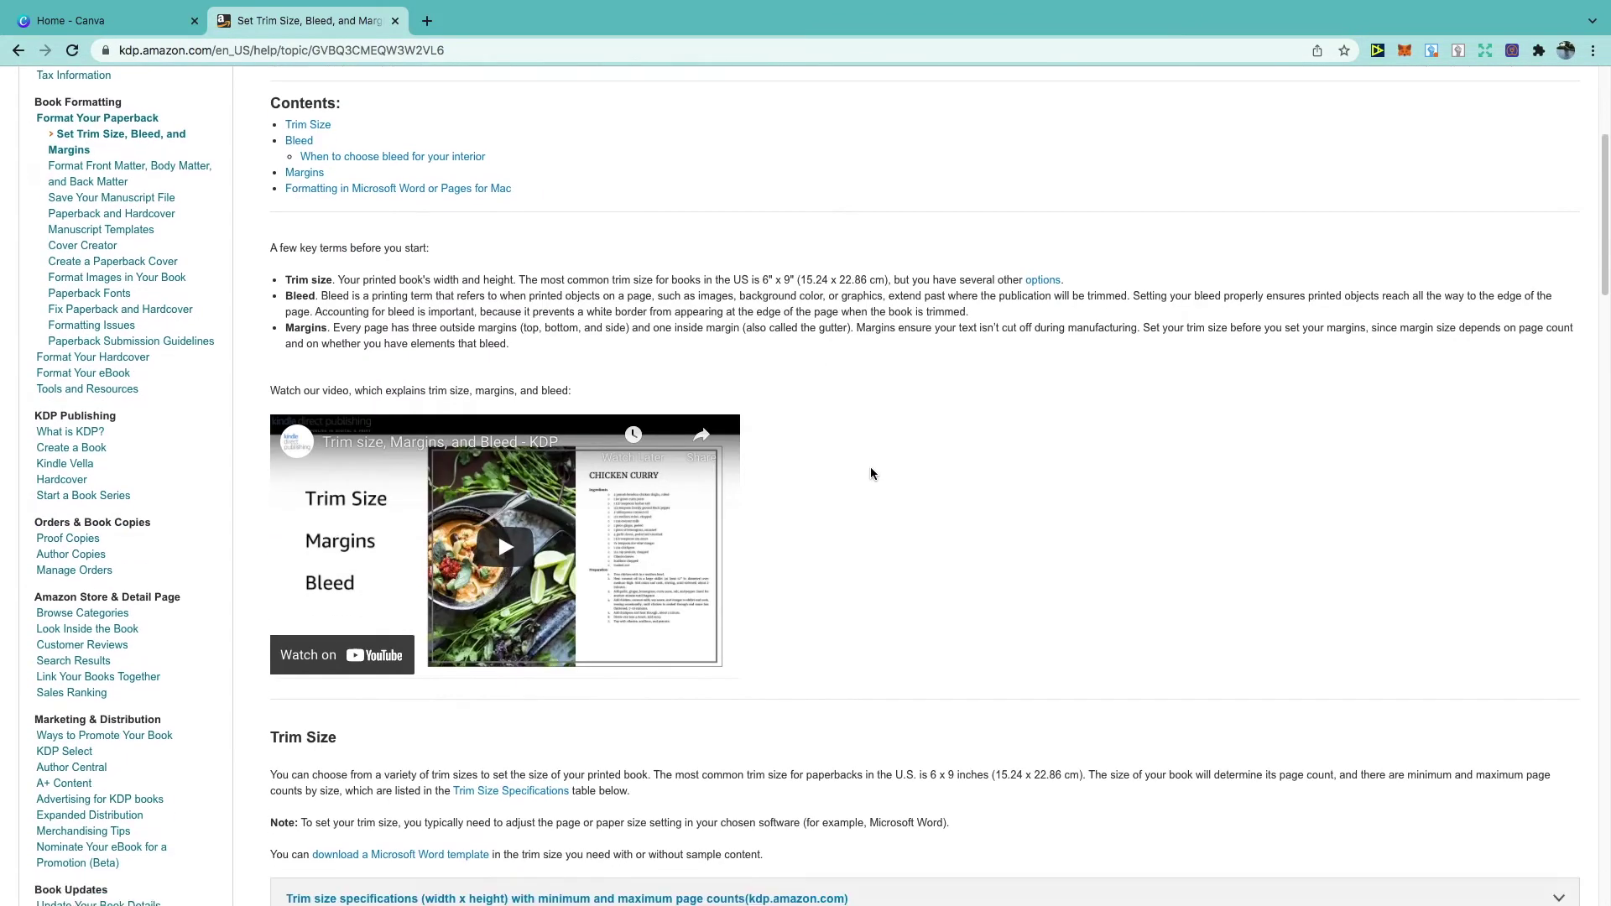
{"action": "scroll", "coordinate": [871, 474], "scroll_direction": "down", "scroll_amount": 15}
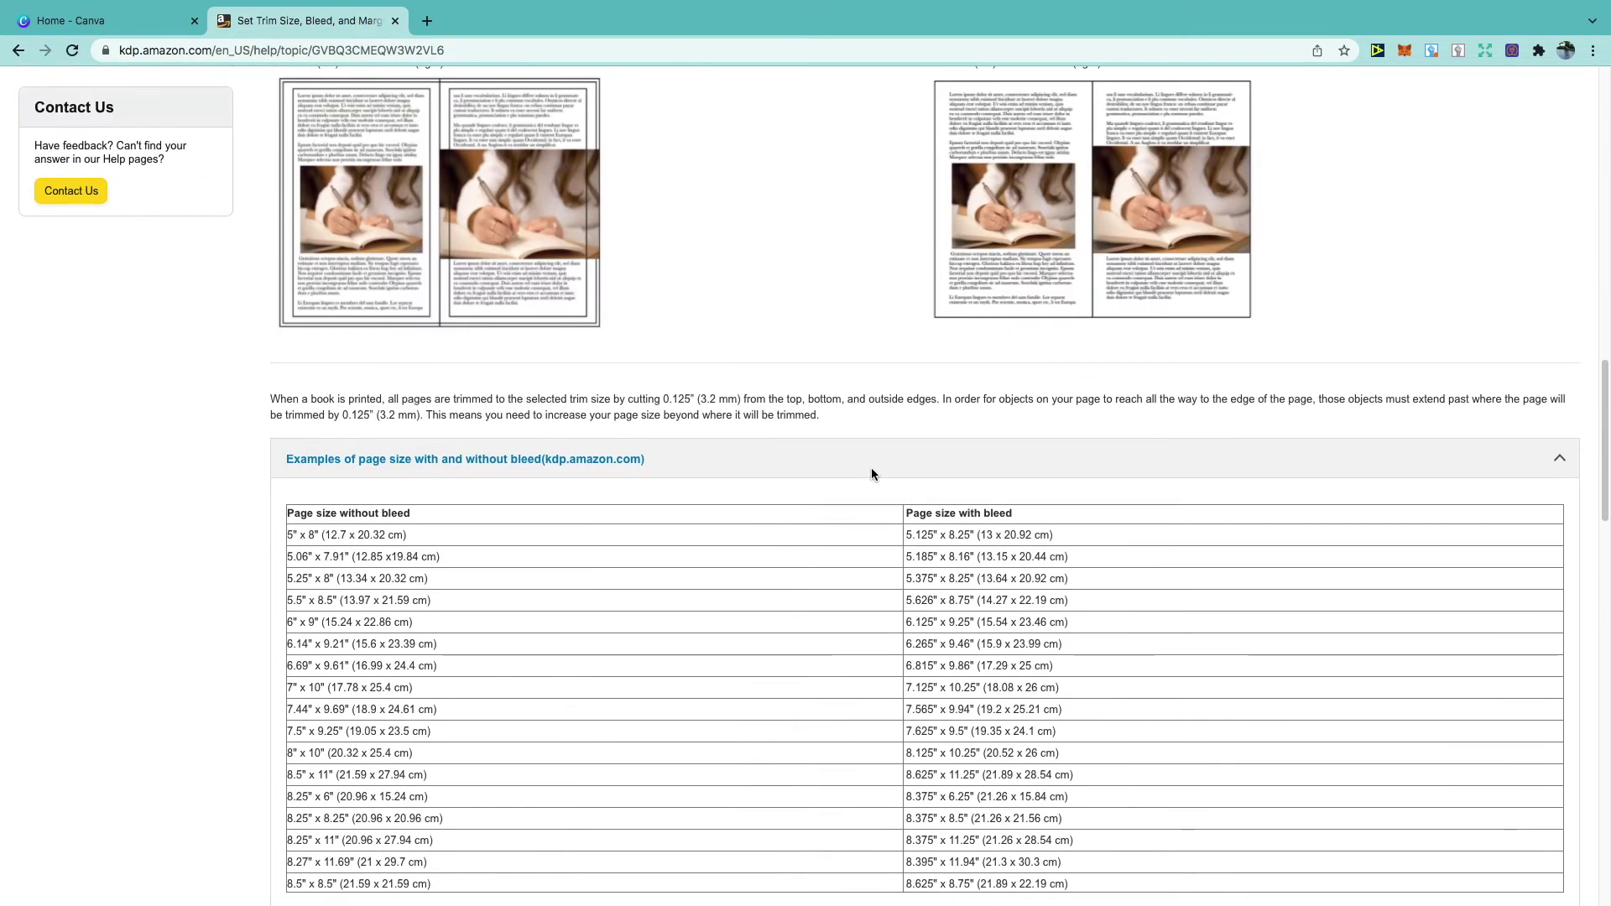
{"action": "scroll", "coordinate": [871, 474], "scroll_direction": "down", "scroll_amount": 3}
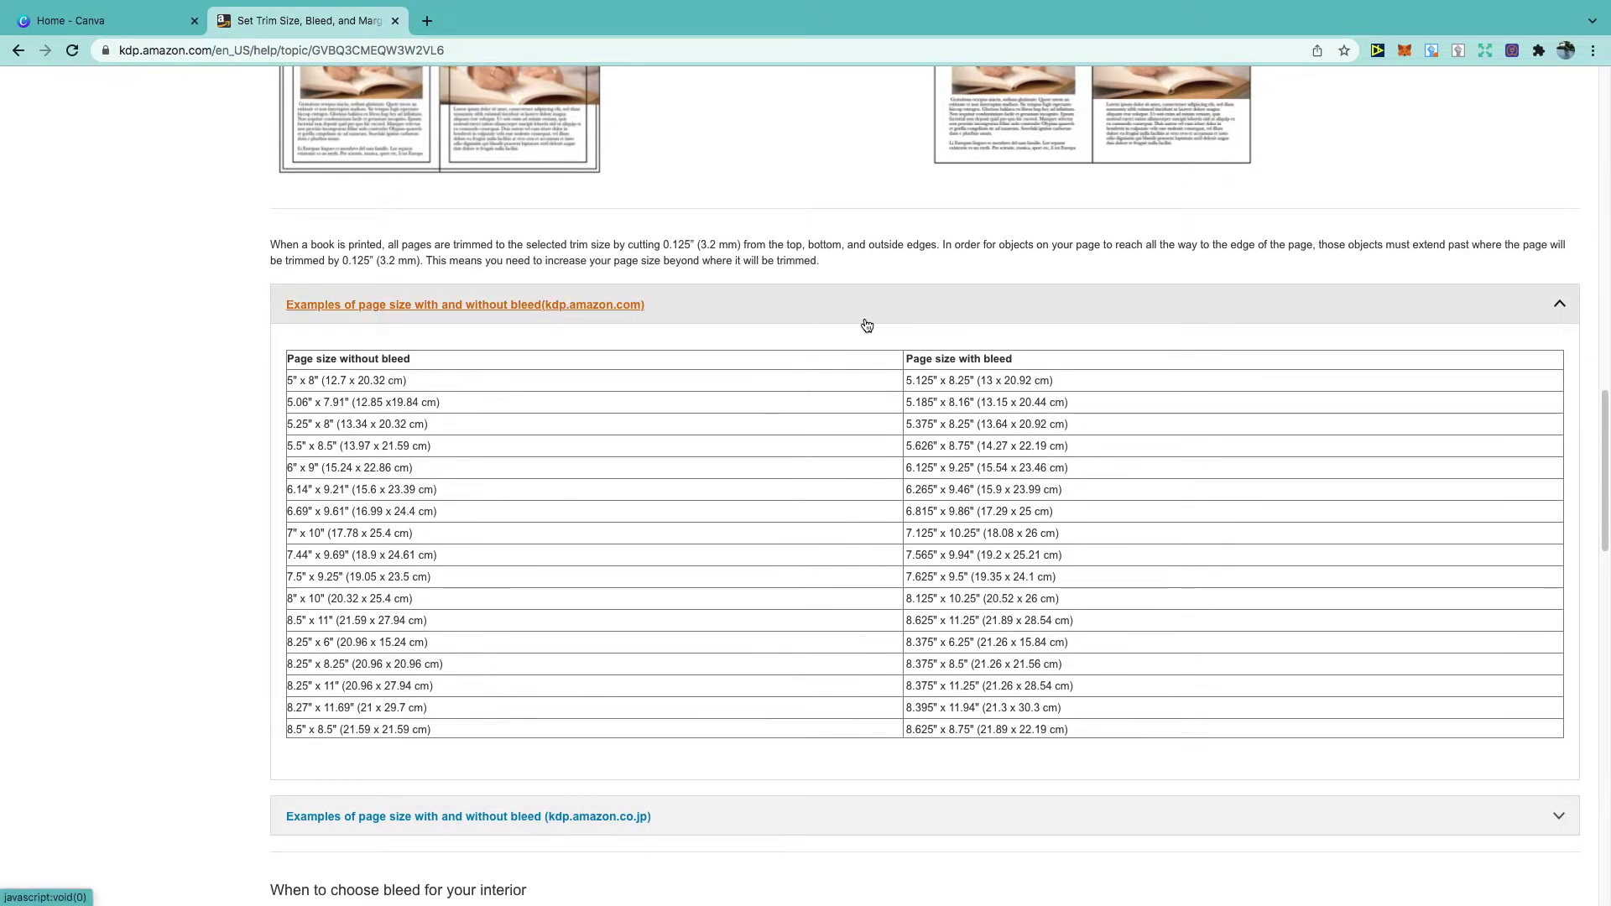
{"action": "left_click", "coordinate": [158, 27]}
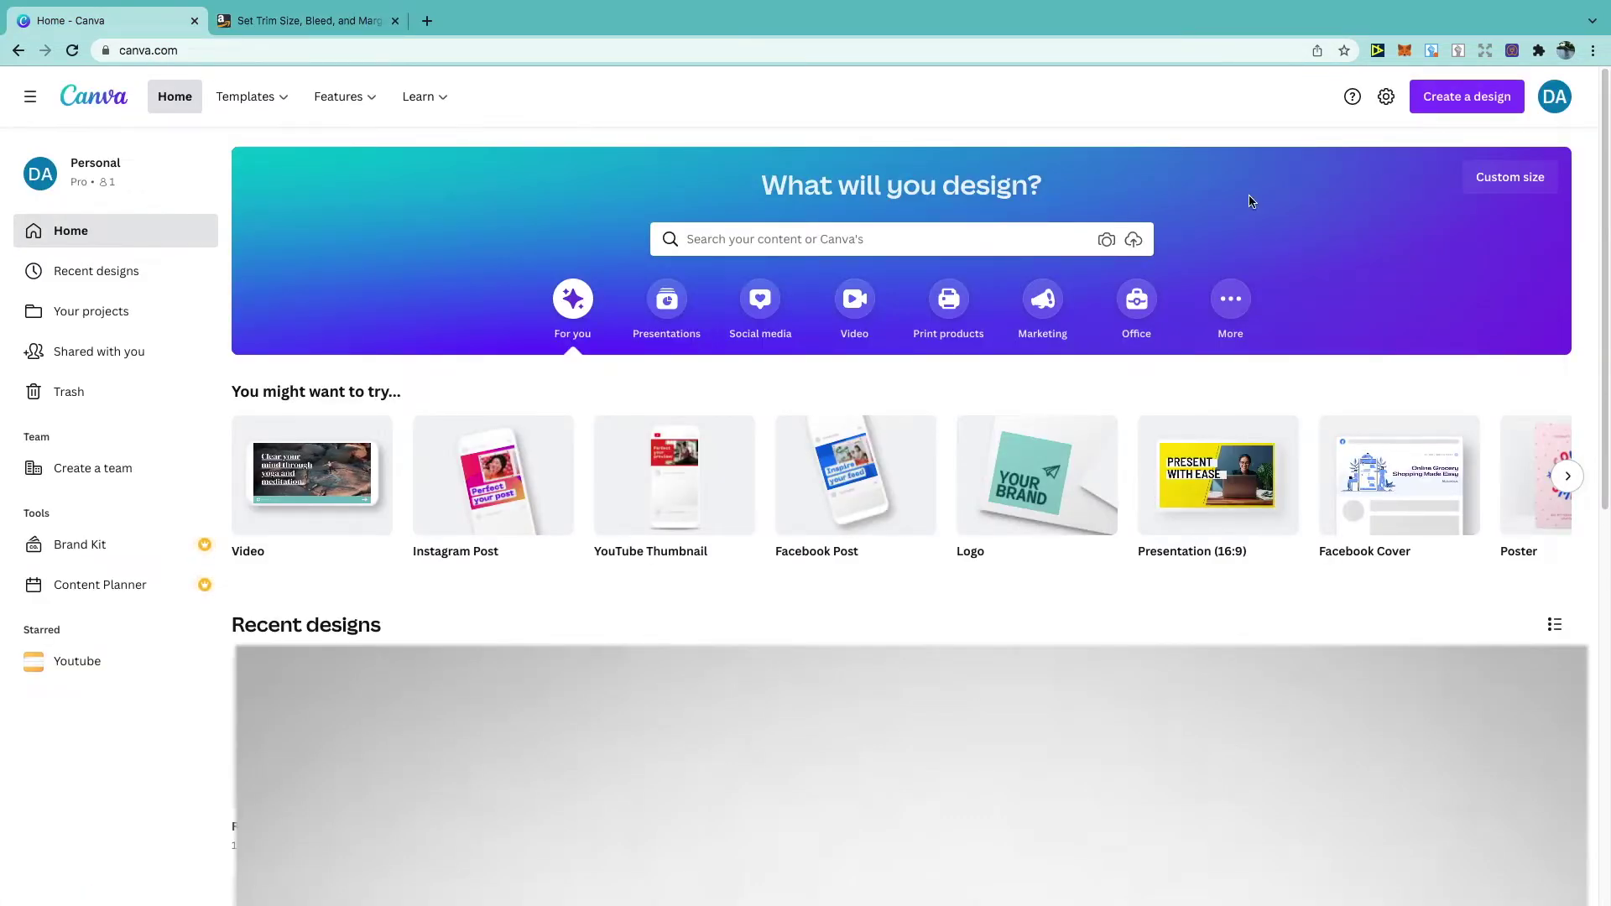
Start a custom-size design of 6.125 × 9.25 inches
{"action": "left_click", "coordinate": [1432, 98]}
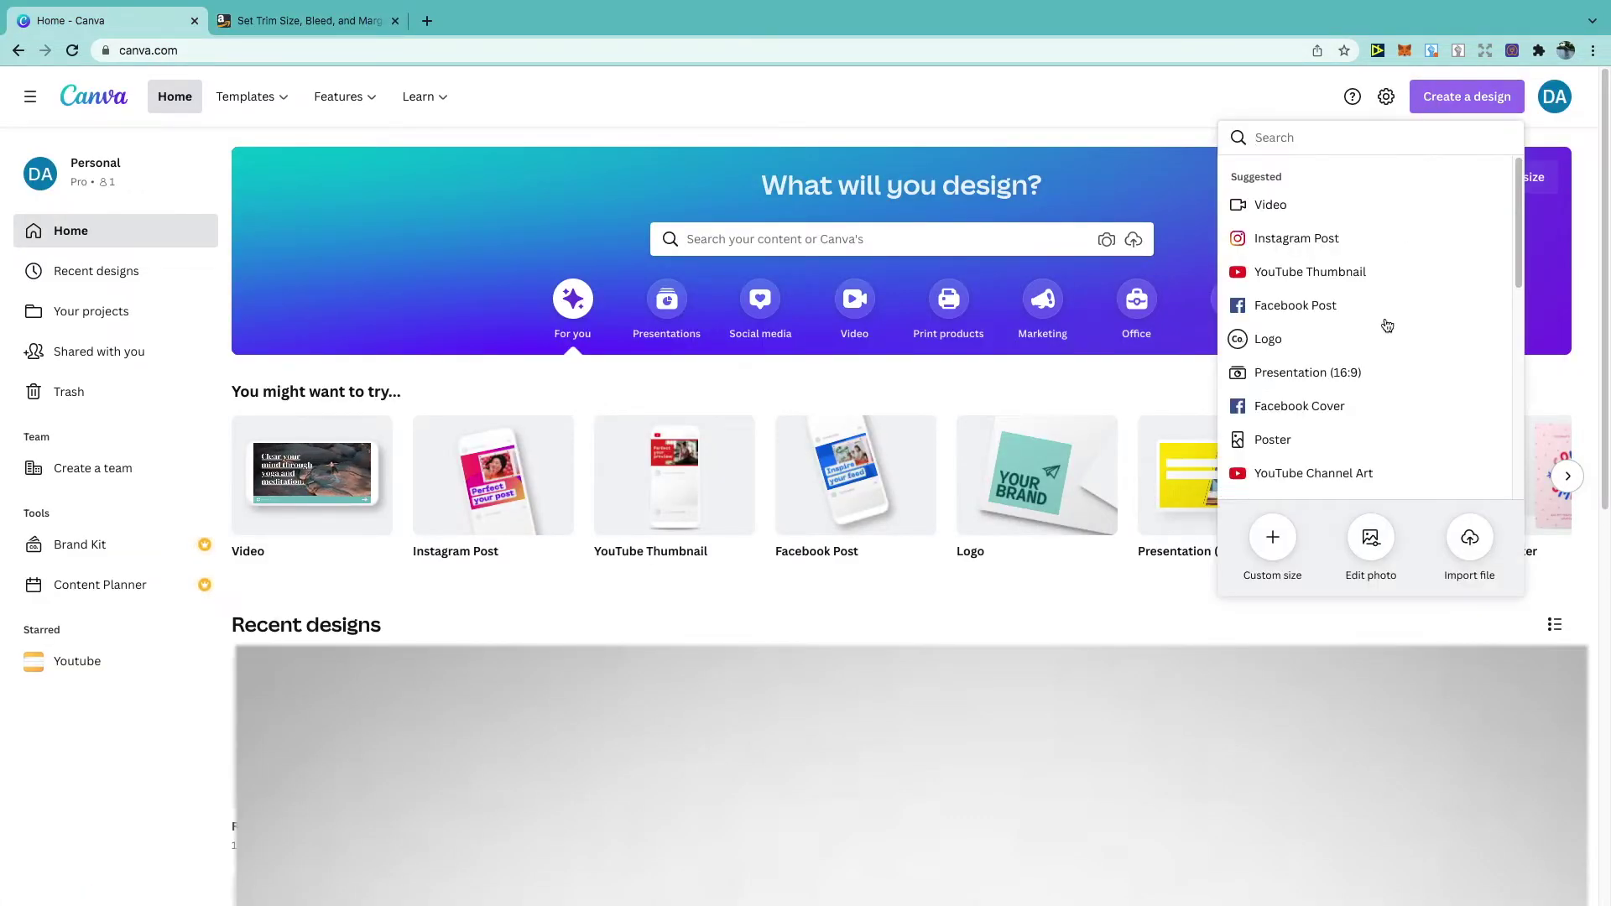
{"action": "left_click", "coordinate": [1274, 533]}
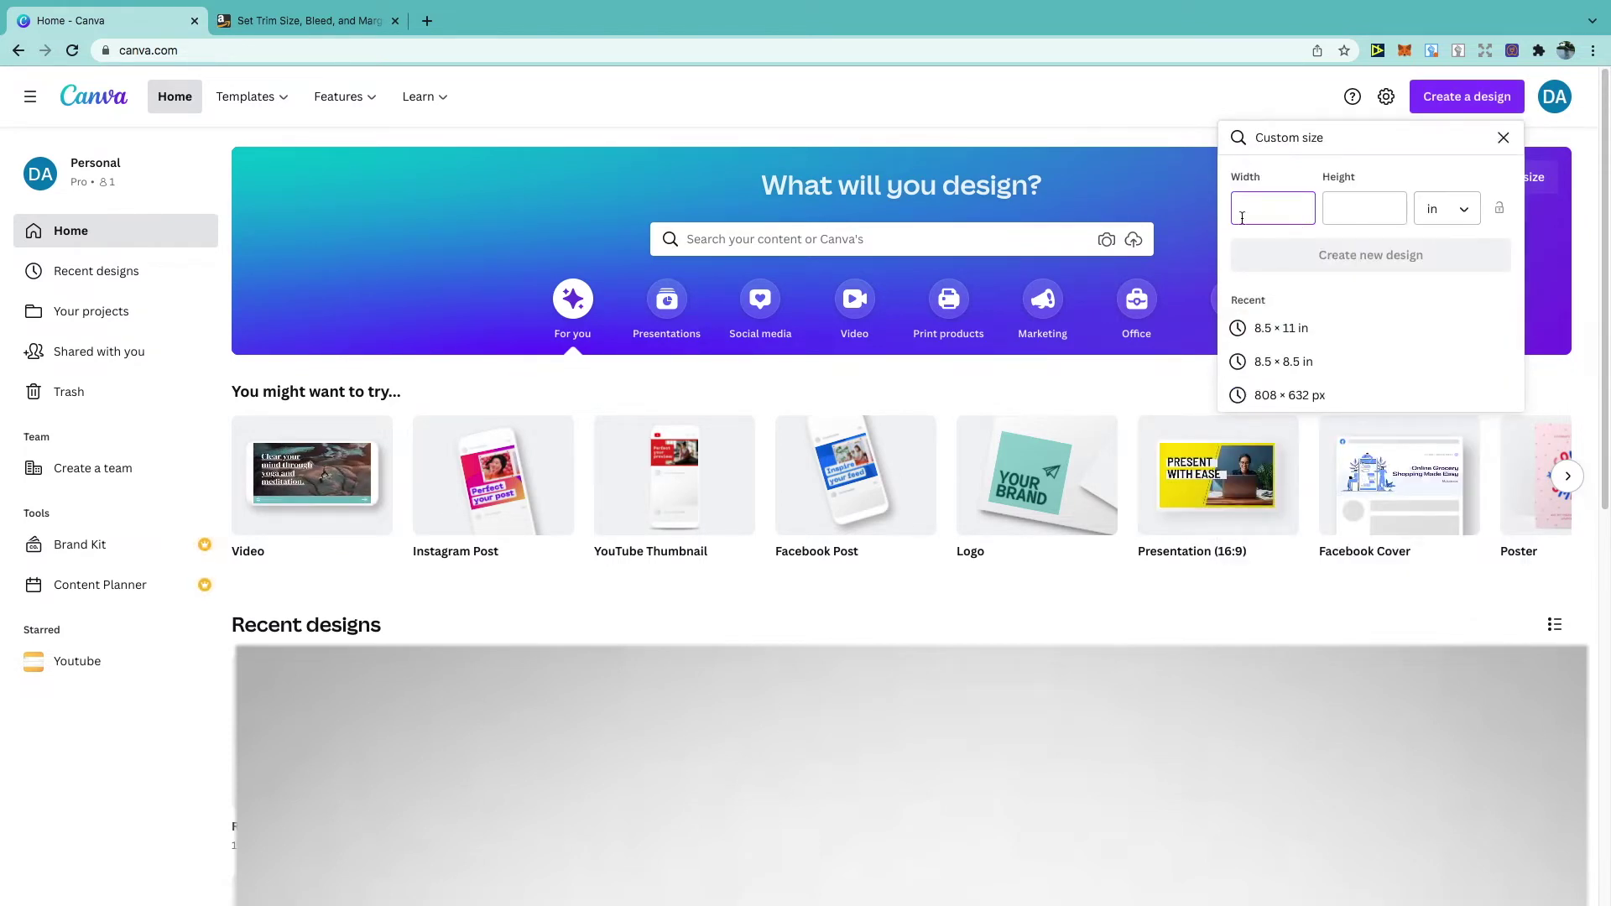
{"action": "type", "text": "6."}
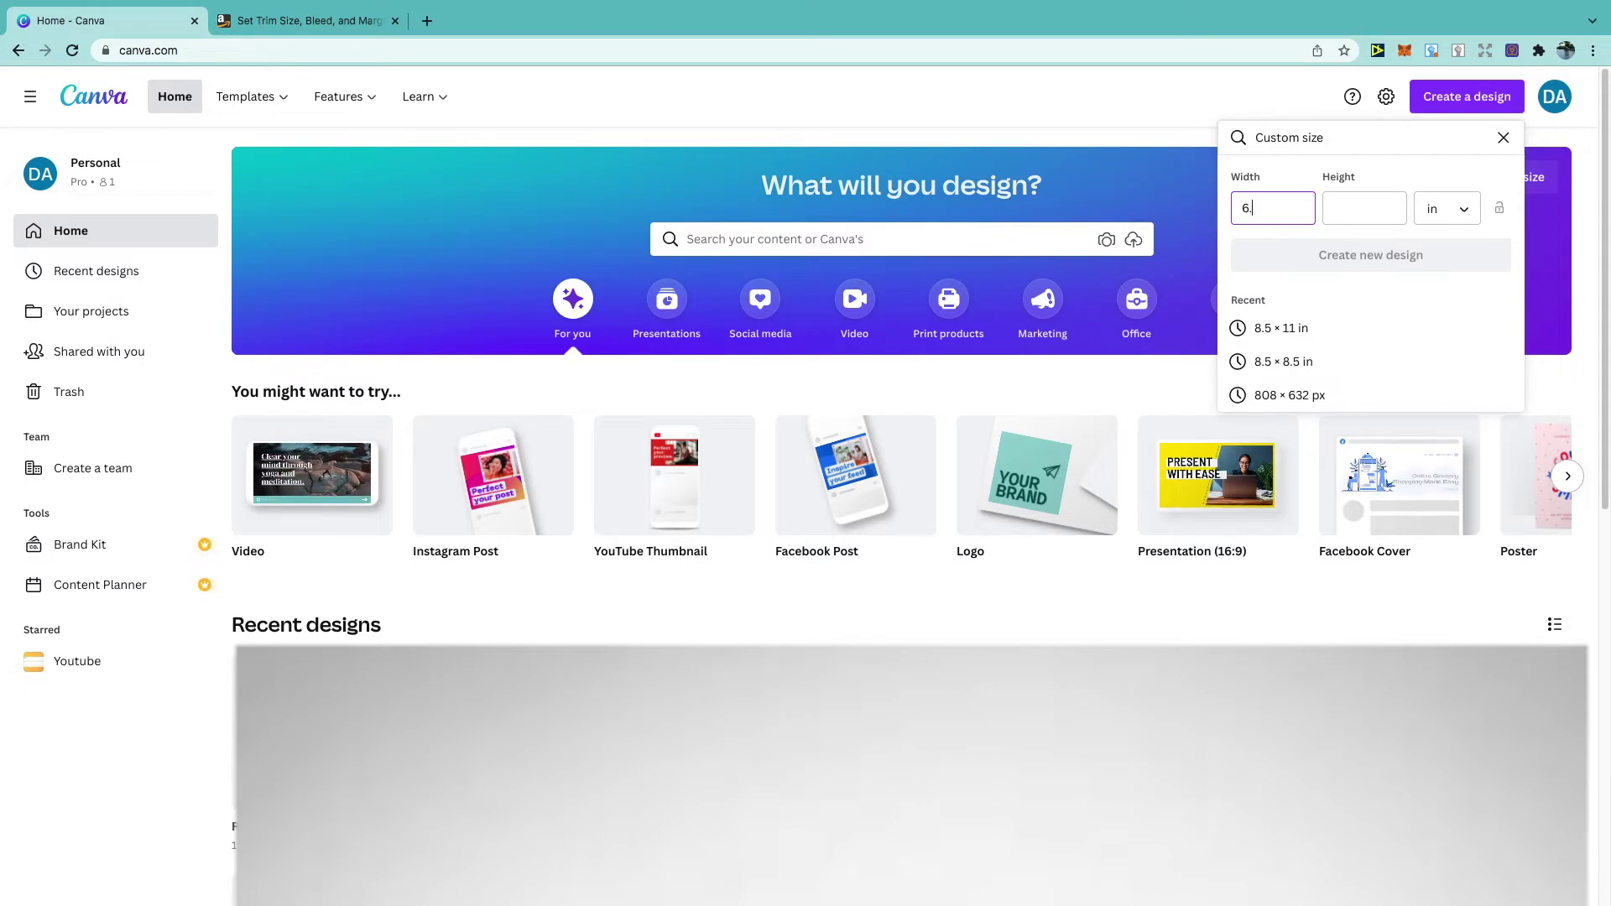
{"action": "type", "text": "125"}
{"action": "left_click", "coordinate": [1364, 213]}
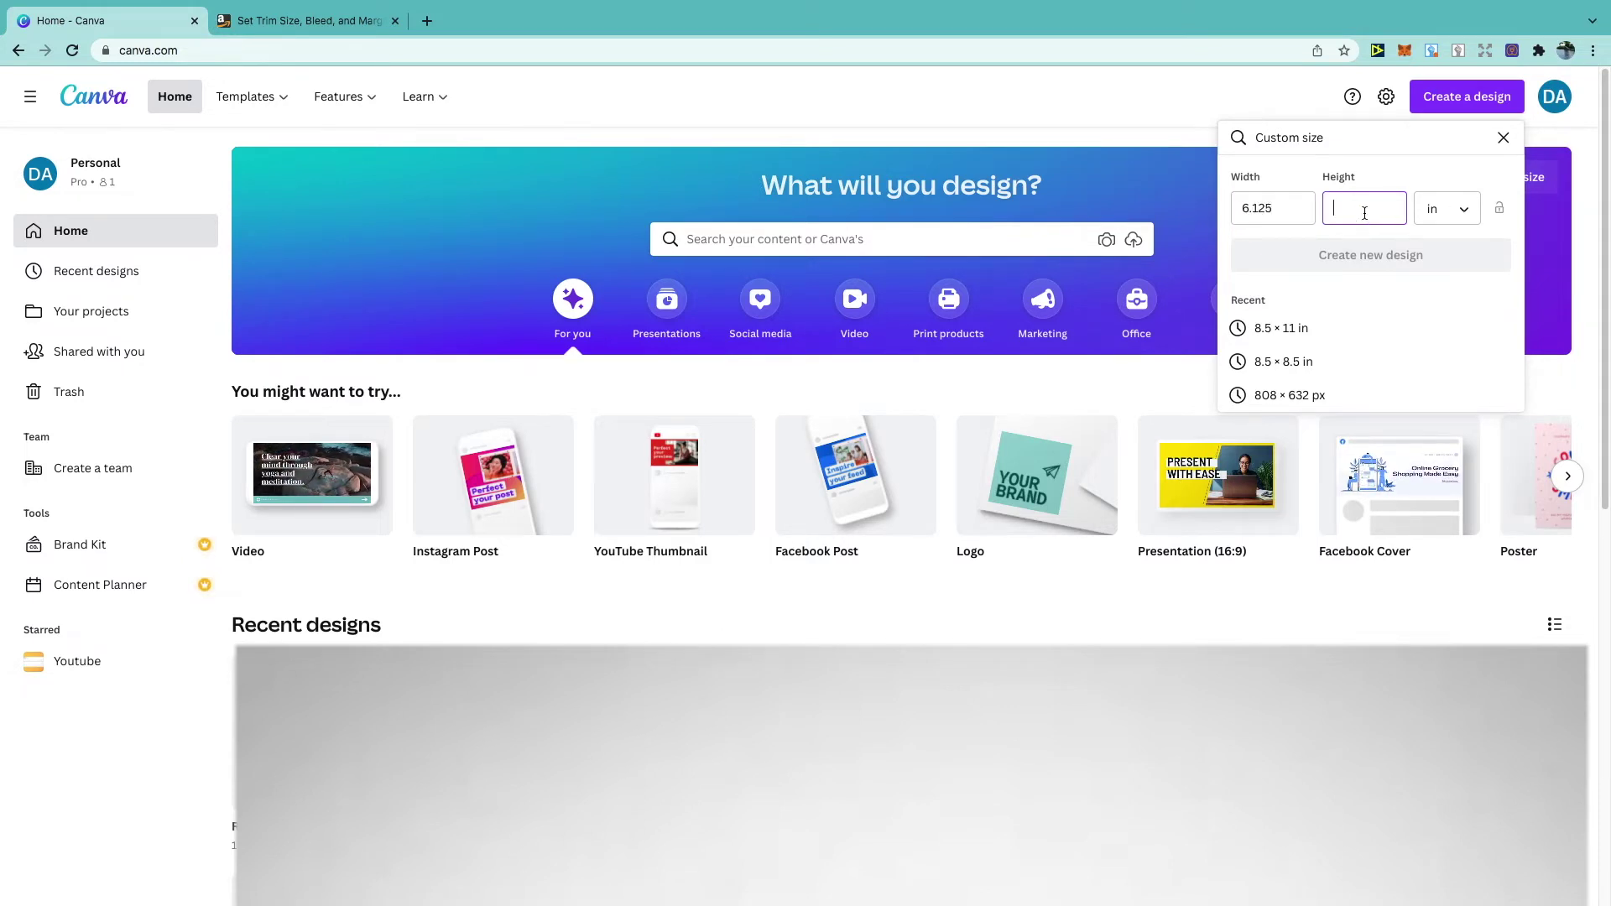
{"action": "type", "text": "9.25"}
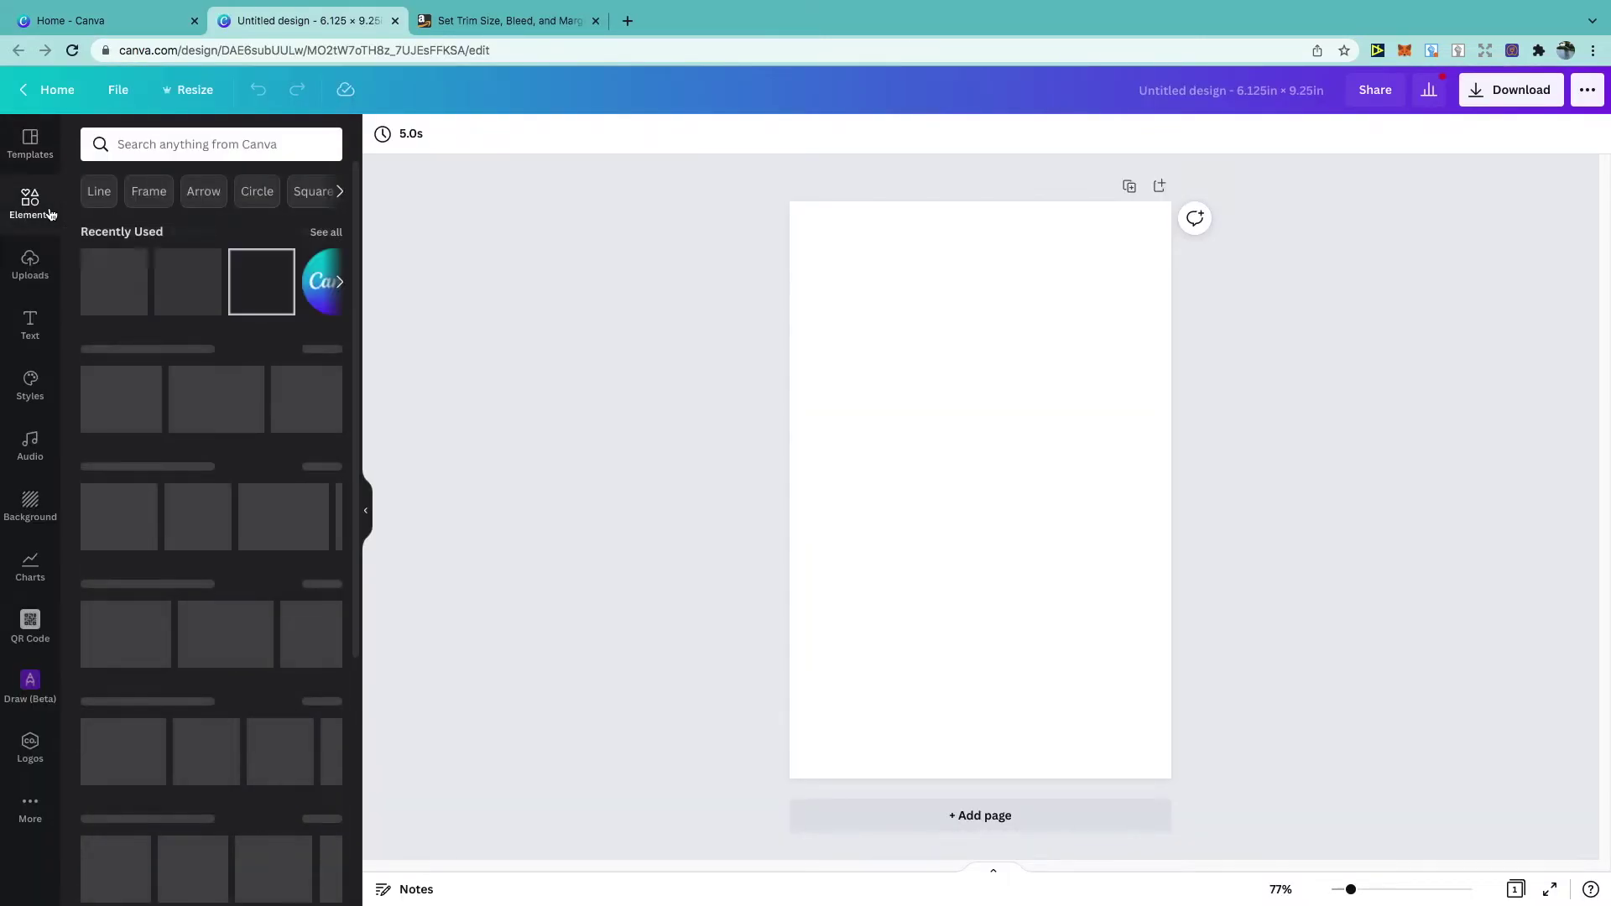
Browse all table styles in Elements and add a plain 3 × 4 table to the page
{"action": "scroll", "coordinate": [177, 290], "scroll_direction": "down", "scroll_amount": 3}
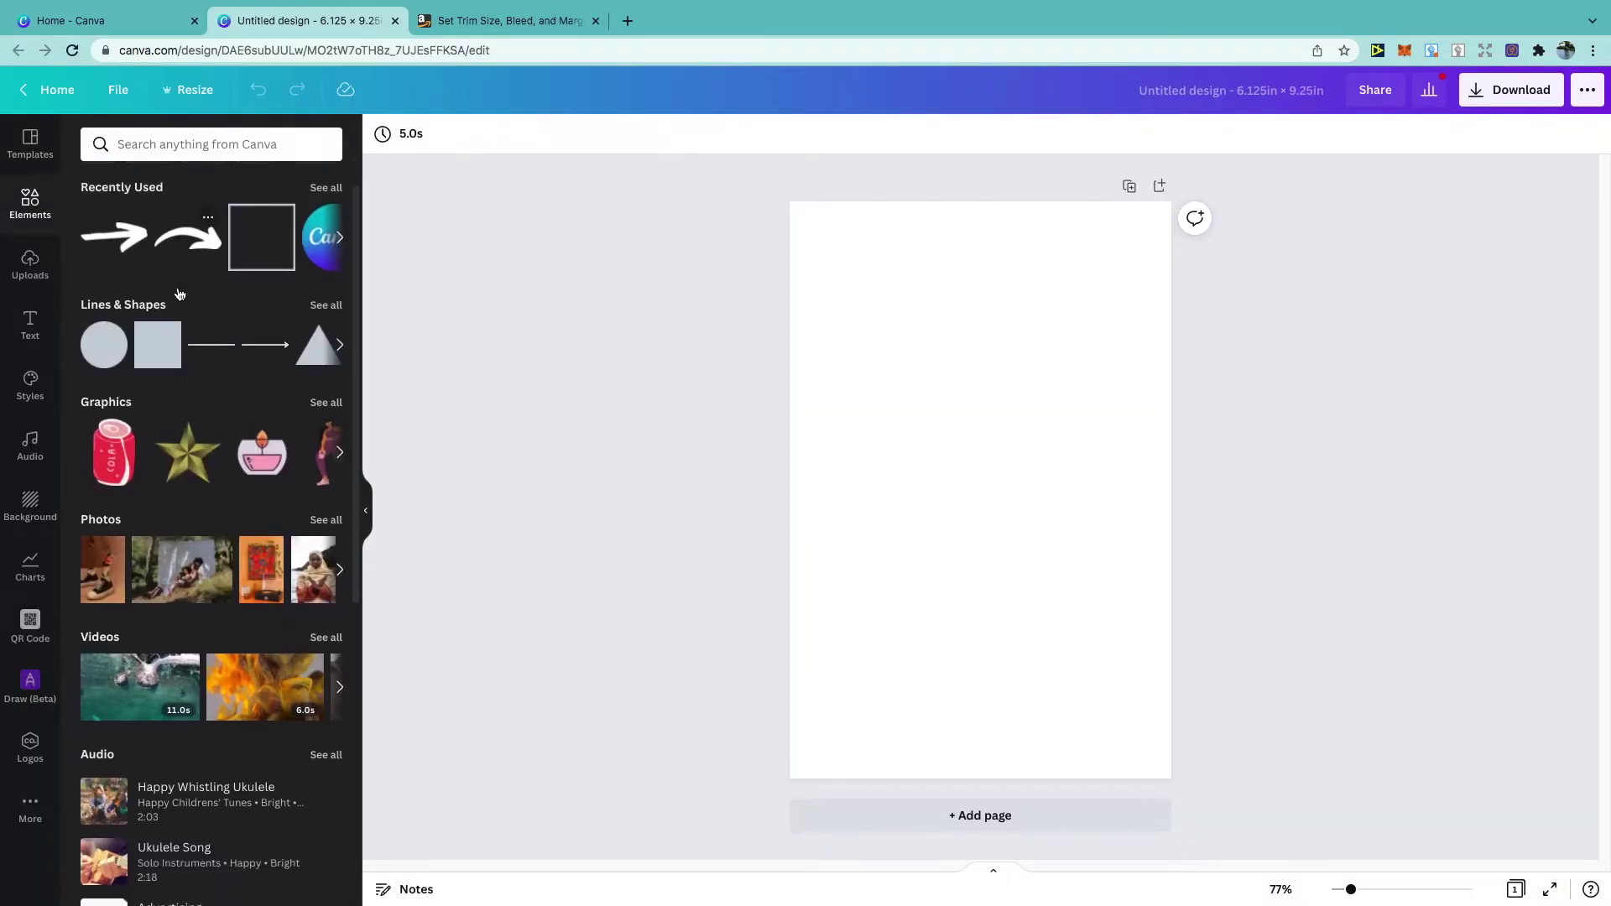
{"action": "scroll", "coordinate": [179, 293], "scroll_direction": "down", "scroll_amount": 10}
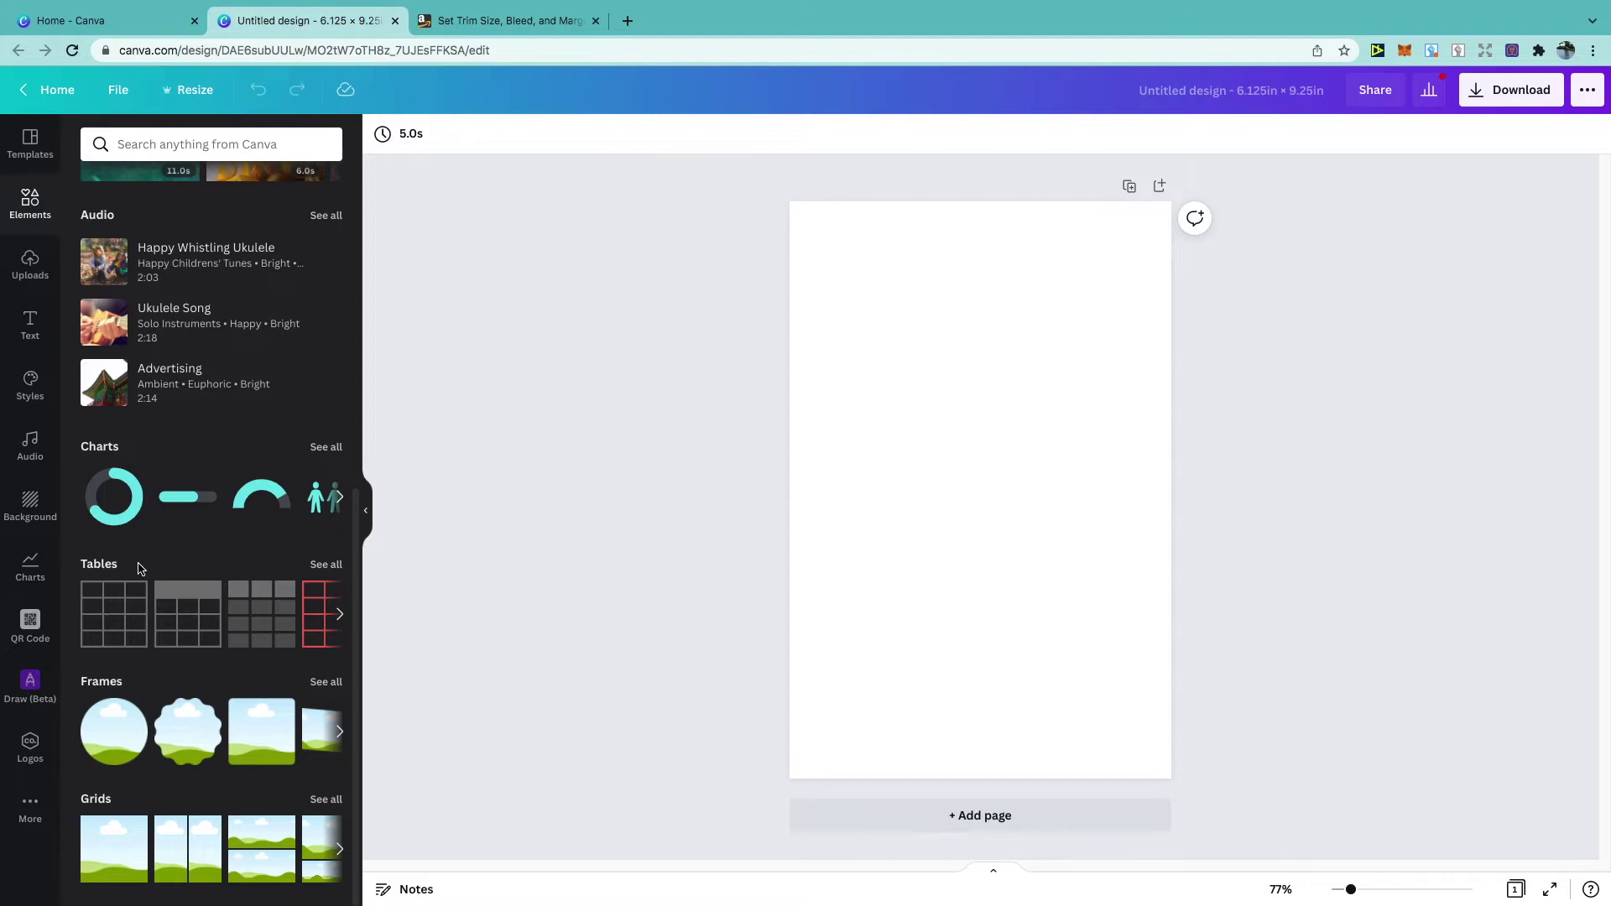
{"action": "left_click", "coordinate": [326, 567]}
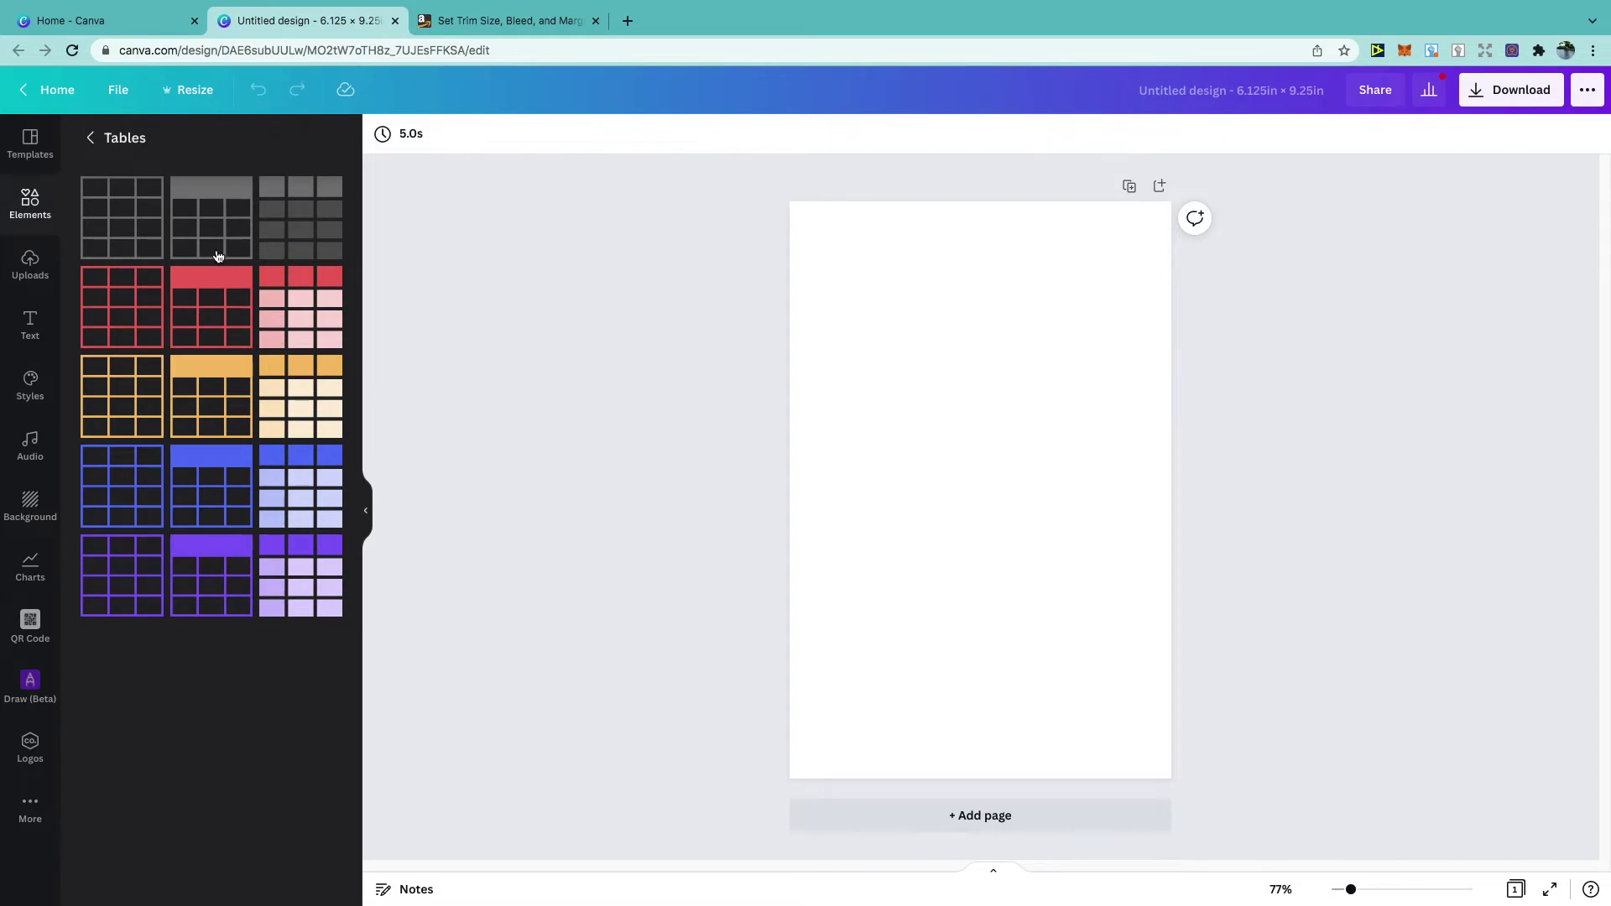
{"action": "left_click", "coordinate": [138, 236]}
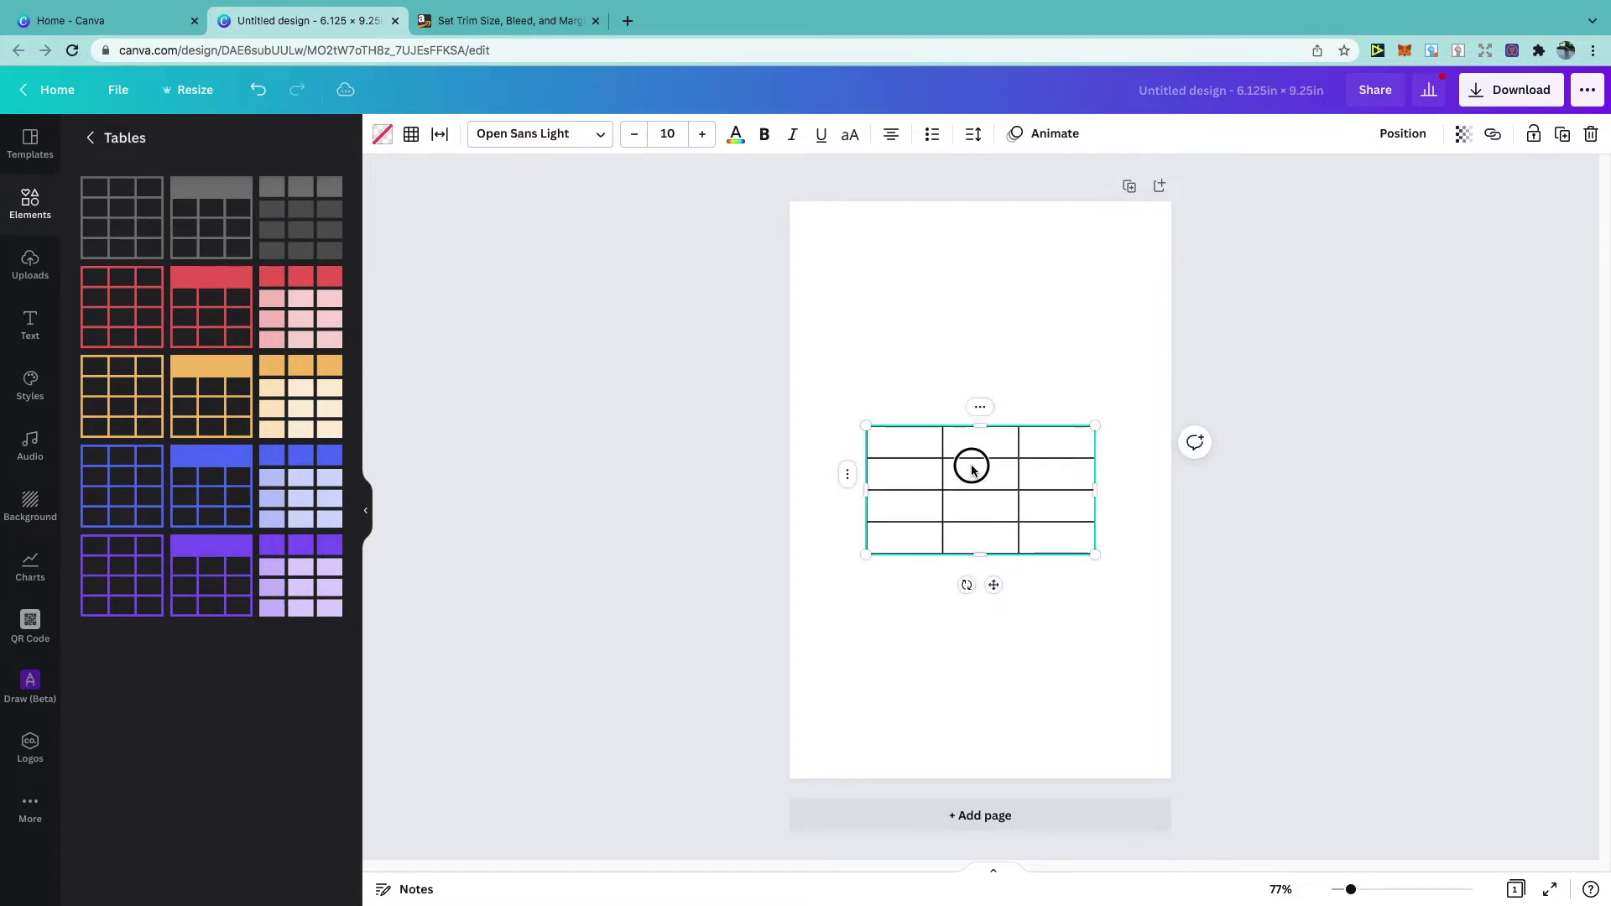
Try plain, black-header and dark grey table styles, keeping the black-header table
{"action": "left_click_drag", "start_coordinate": [971, 460], "coordinate": [979, 316]}
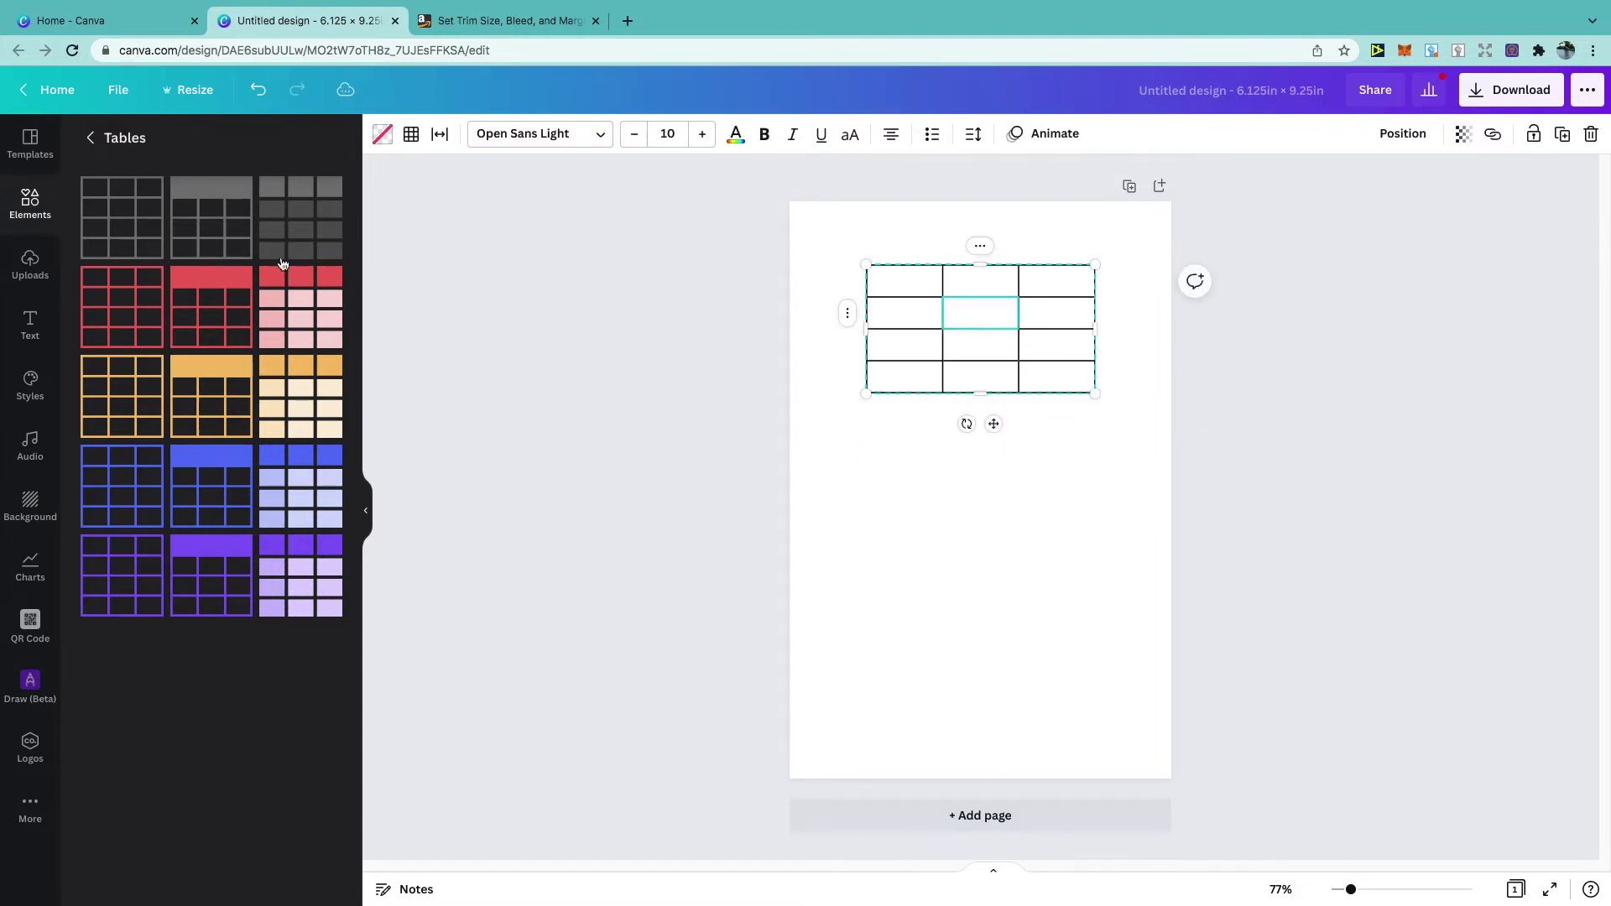
{"action": "left_click", "coordinate": [230, 234]}
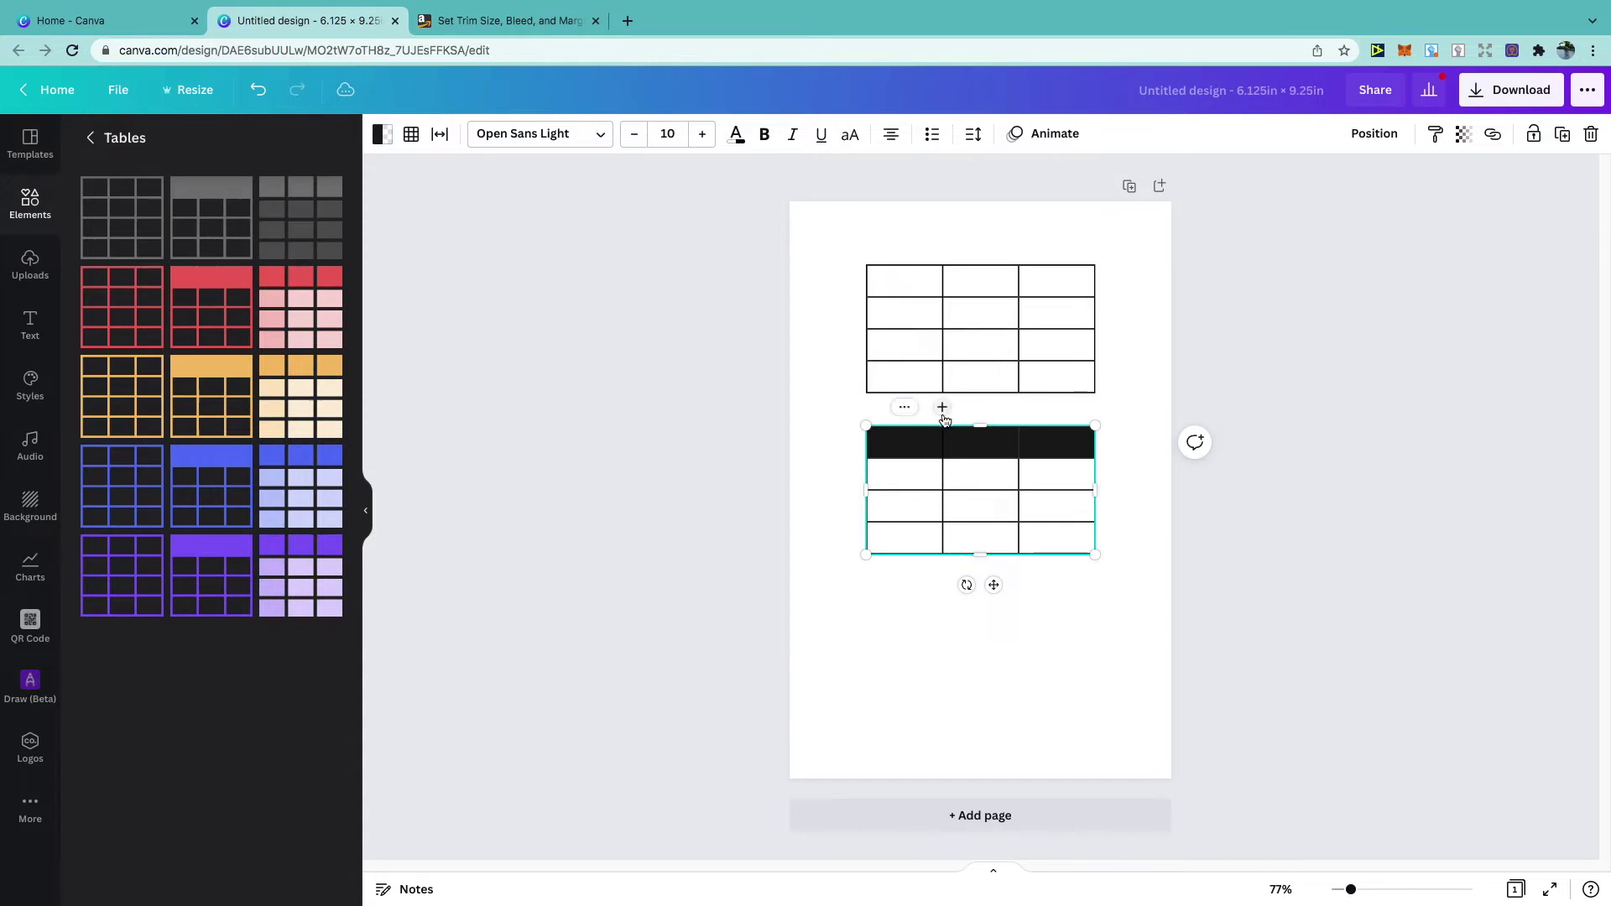
{"action": "left_click", "coordinate": [596, 437]}
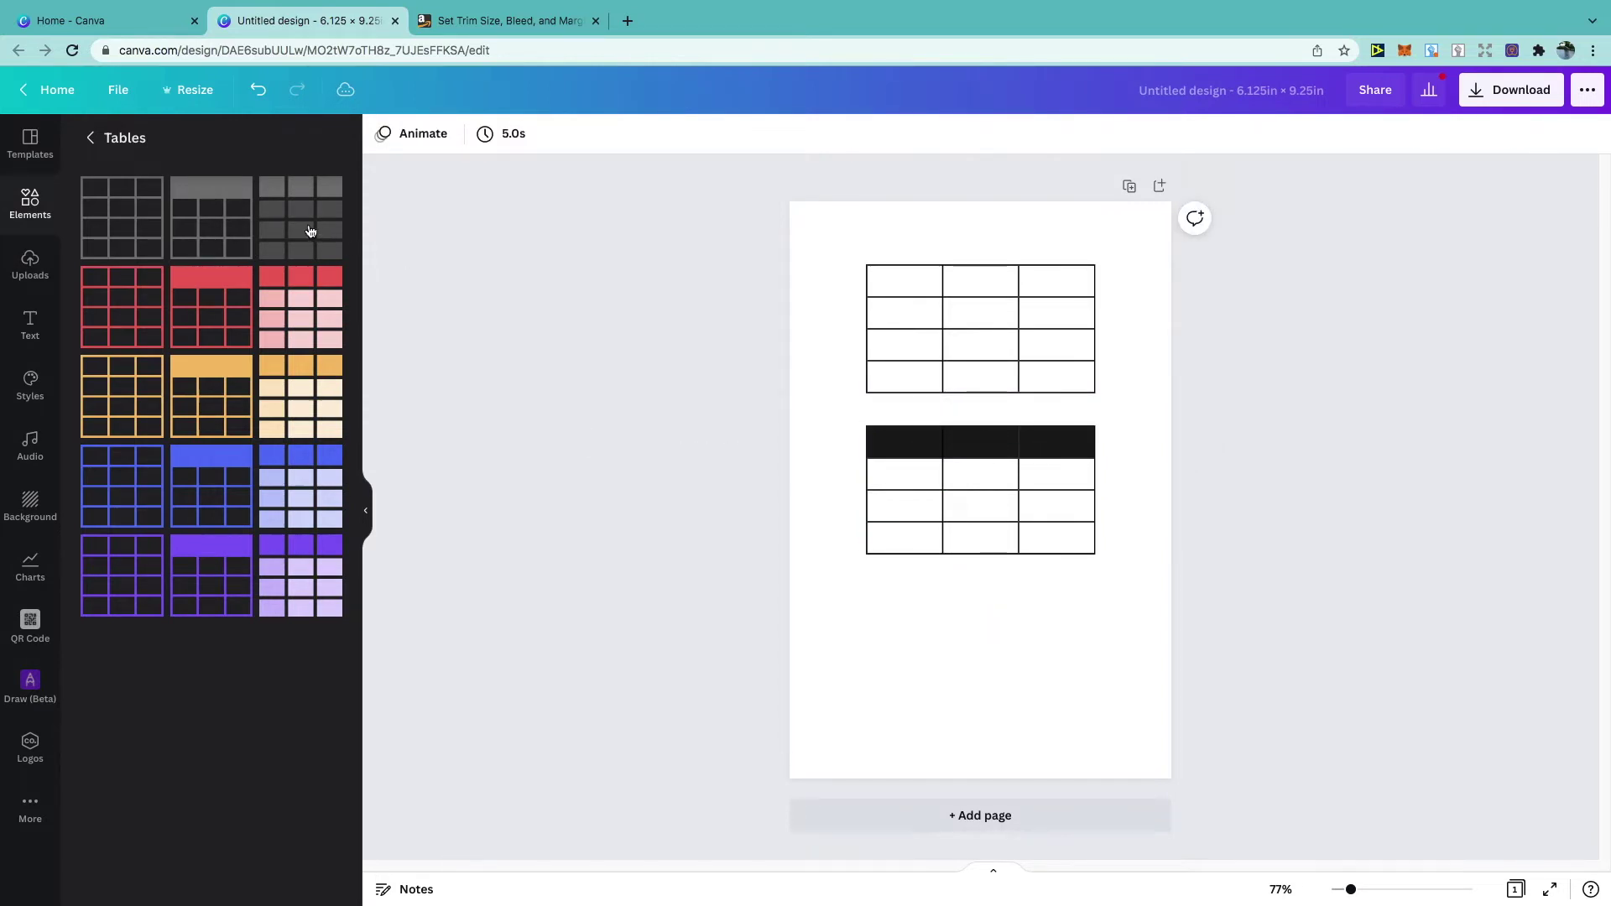
{"action": "left_click_drag", "start_coordinate": [310, 231], "coordinate": [965, 470]}
{"action": "left_click", "coordinate": [971, 453]}
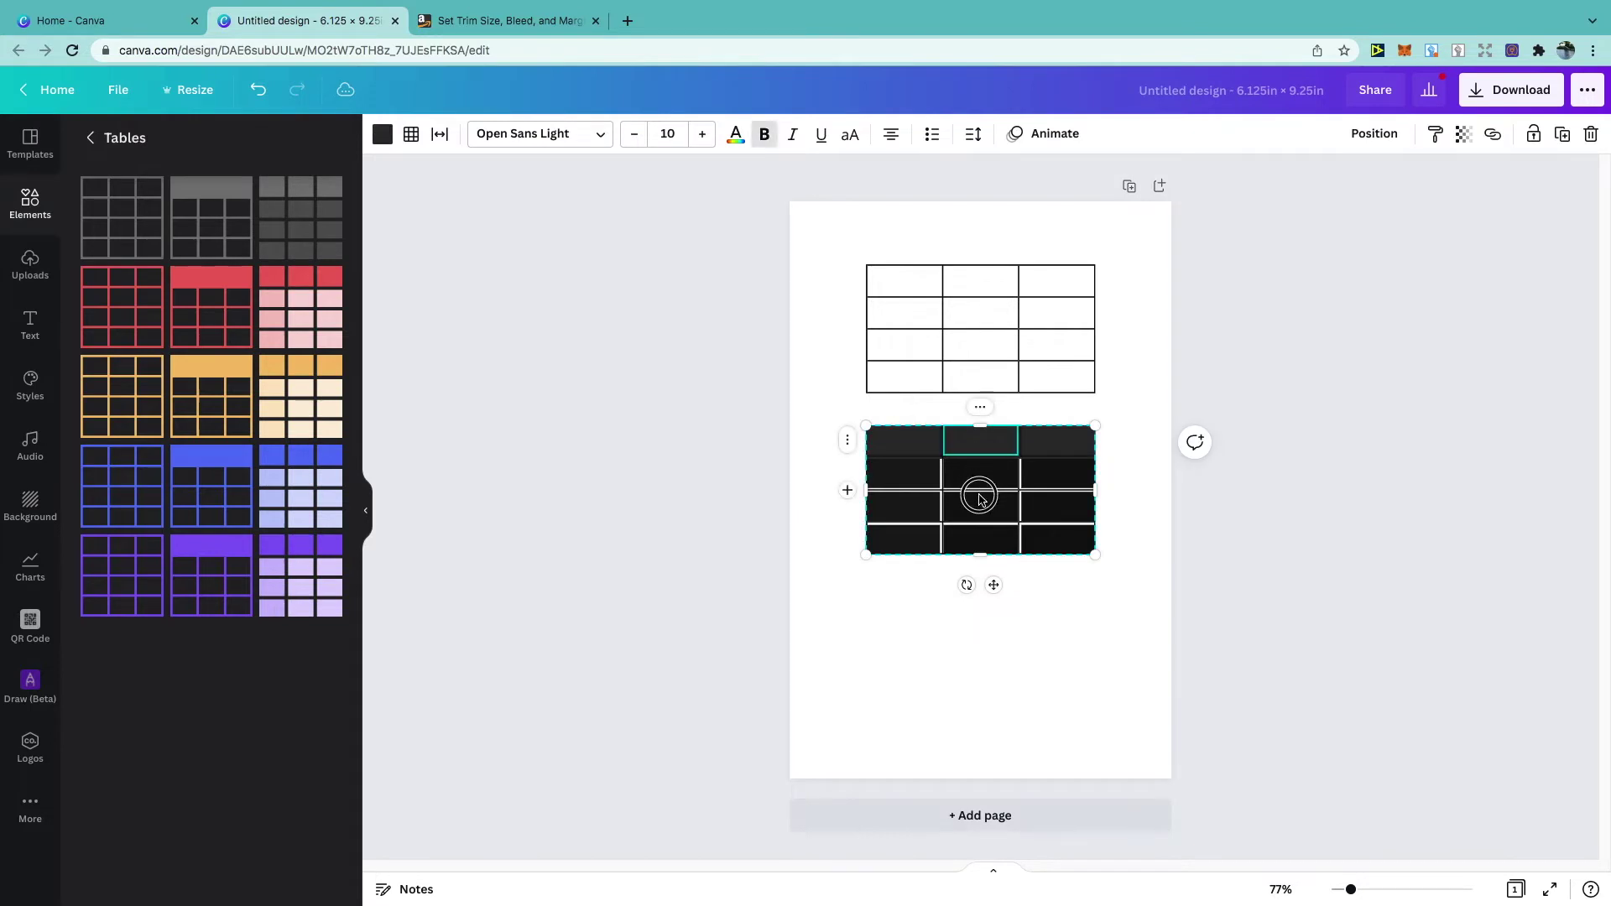
{"action": "left_click_drag", "start_coordinate": [994, 585], "coordinate": [996, 744]}
{"action": "left_click", "coordinate": [1122, 662]}
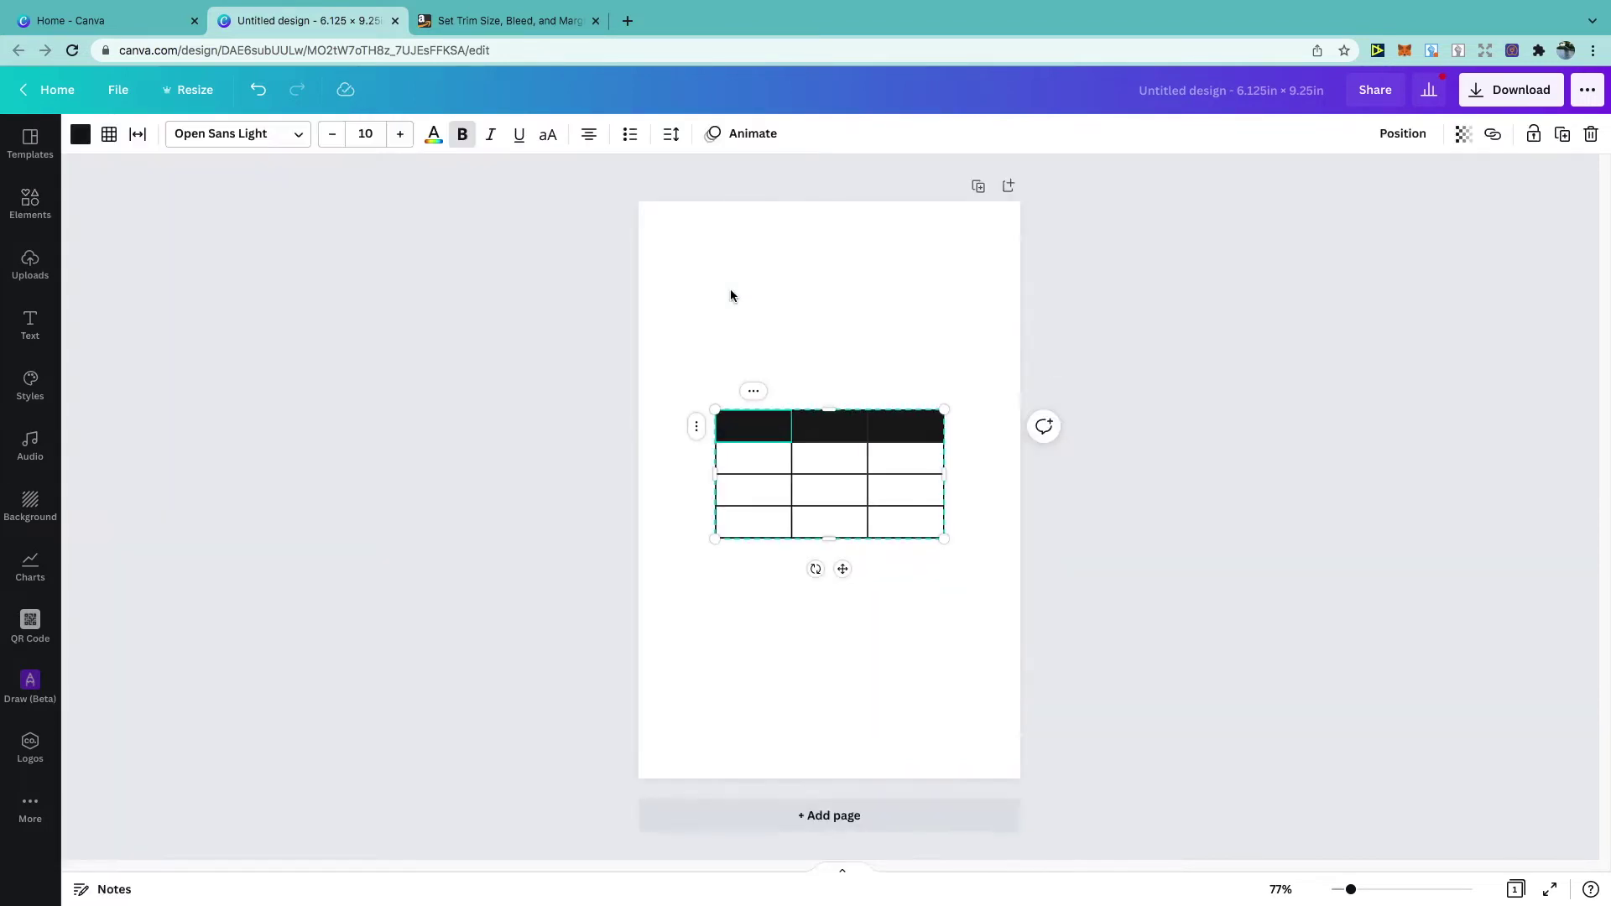
{"action": "left_click", "coordinate": [582, 317]}
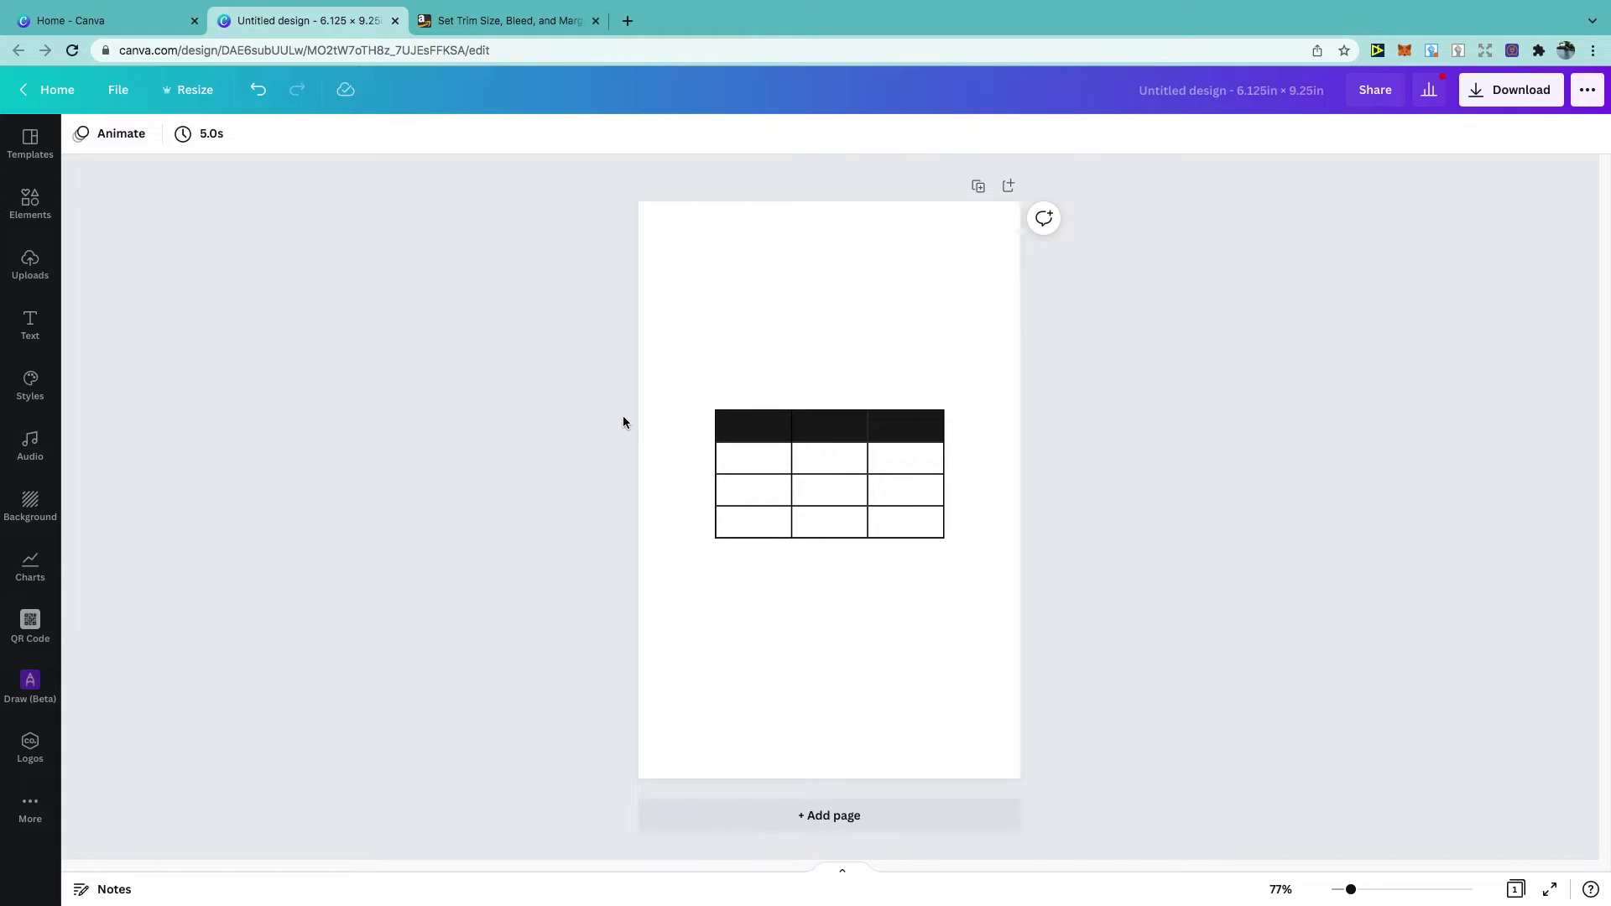
{"action": "left_click", "coordinate": [738, 461]}
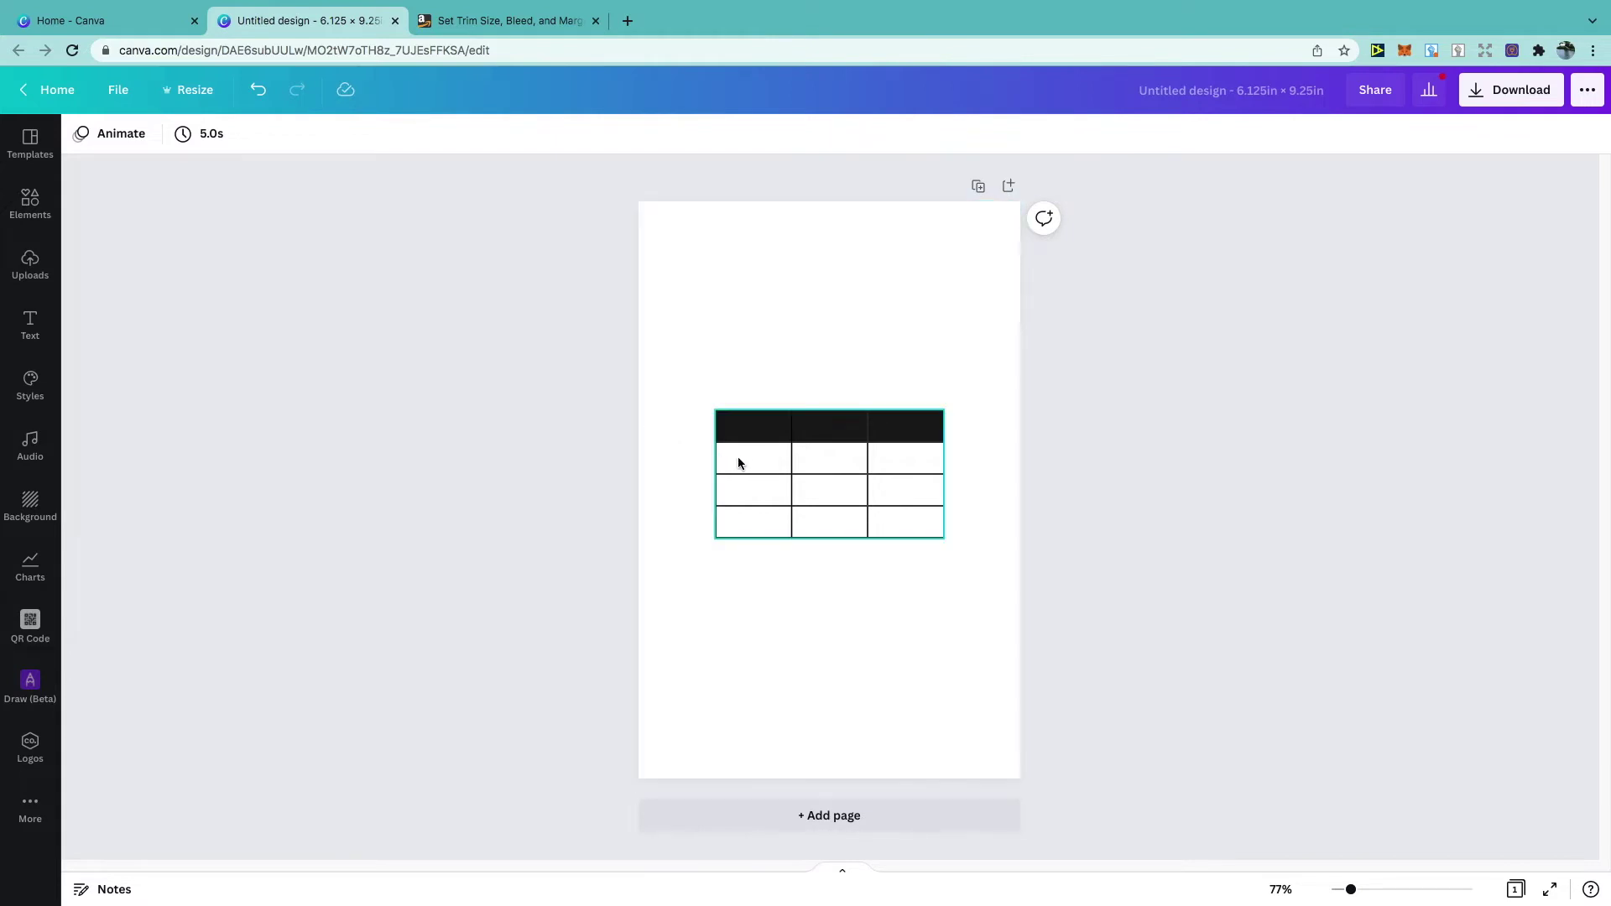
{"action": "left_click_drag", "start_coordinate": [739, 461], "coordinate": [746, 521]}
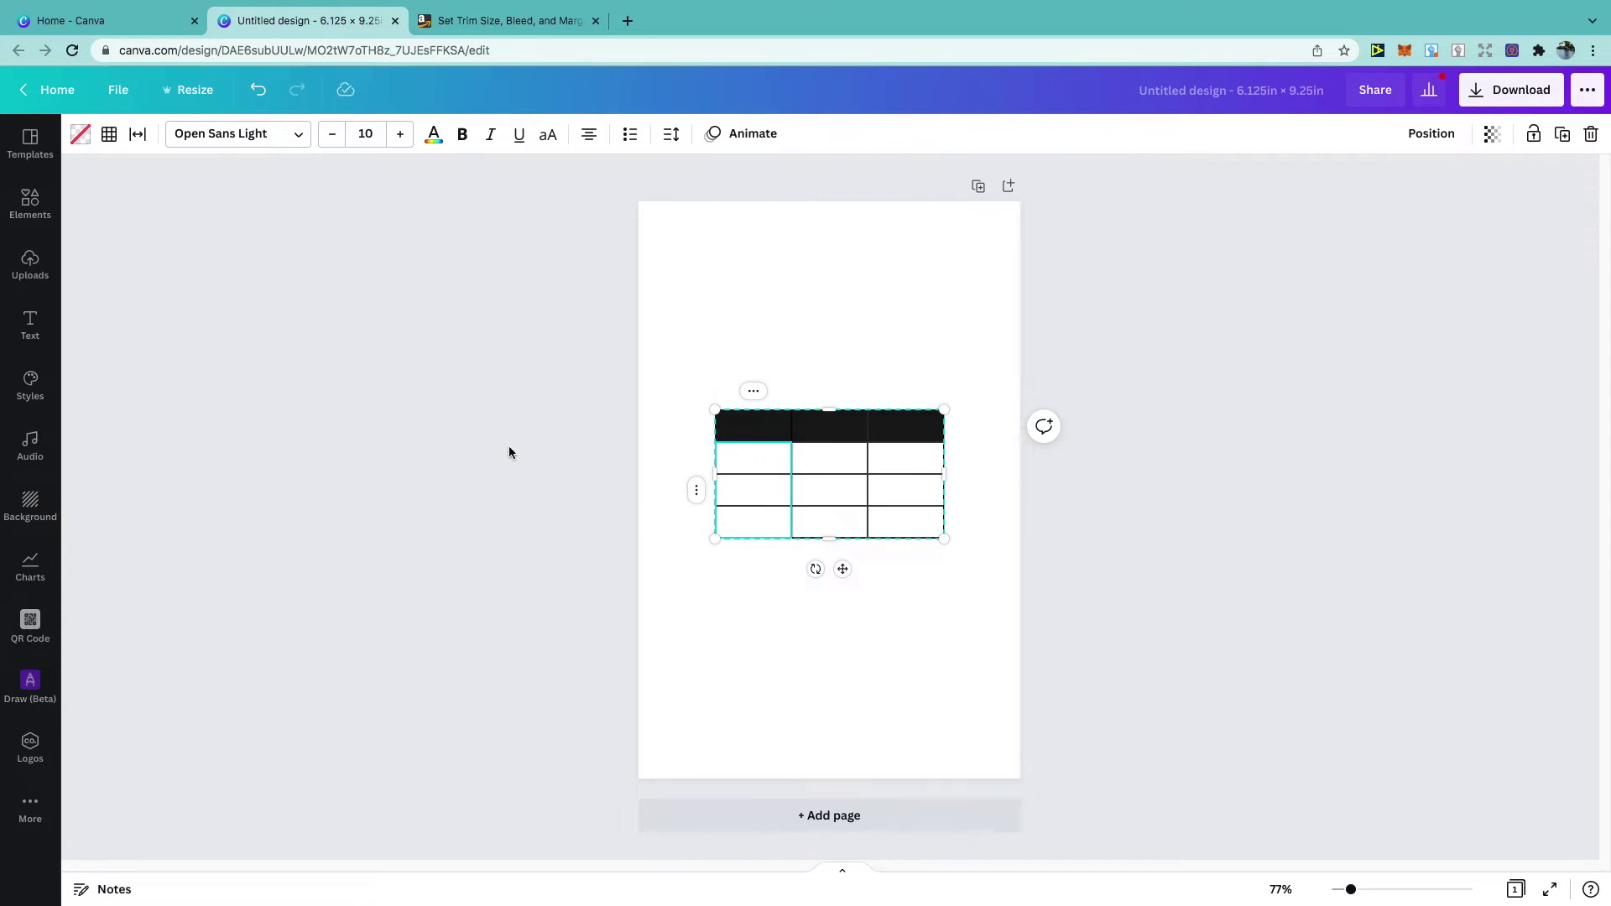
{"action": "left_click", "coordinate": [81, 136]}
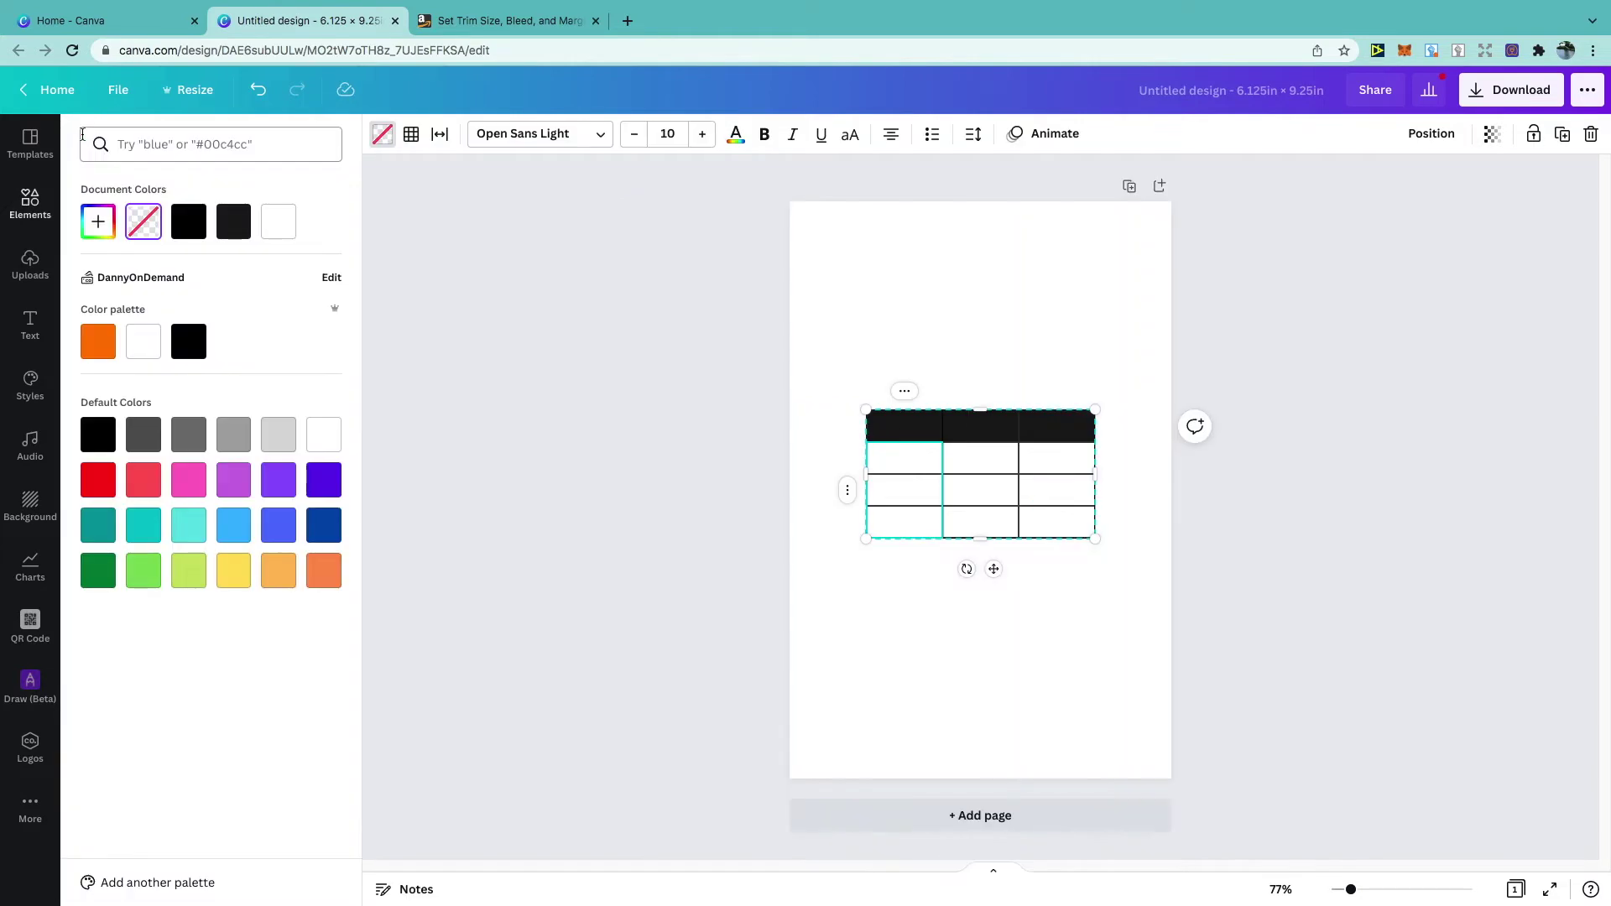
{"action": "left_click", "coordinate": [110, 342]}
{"action": "left_click", "coordinate": [156, 487]}
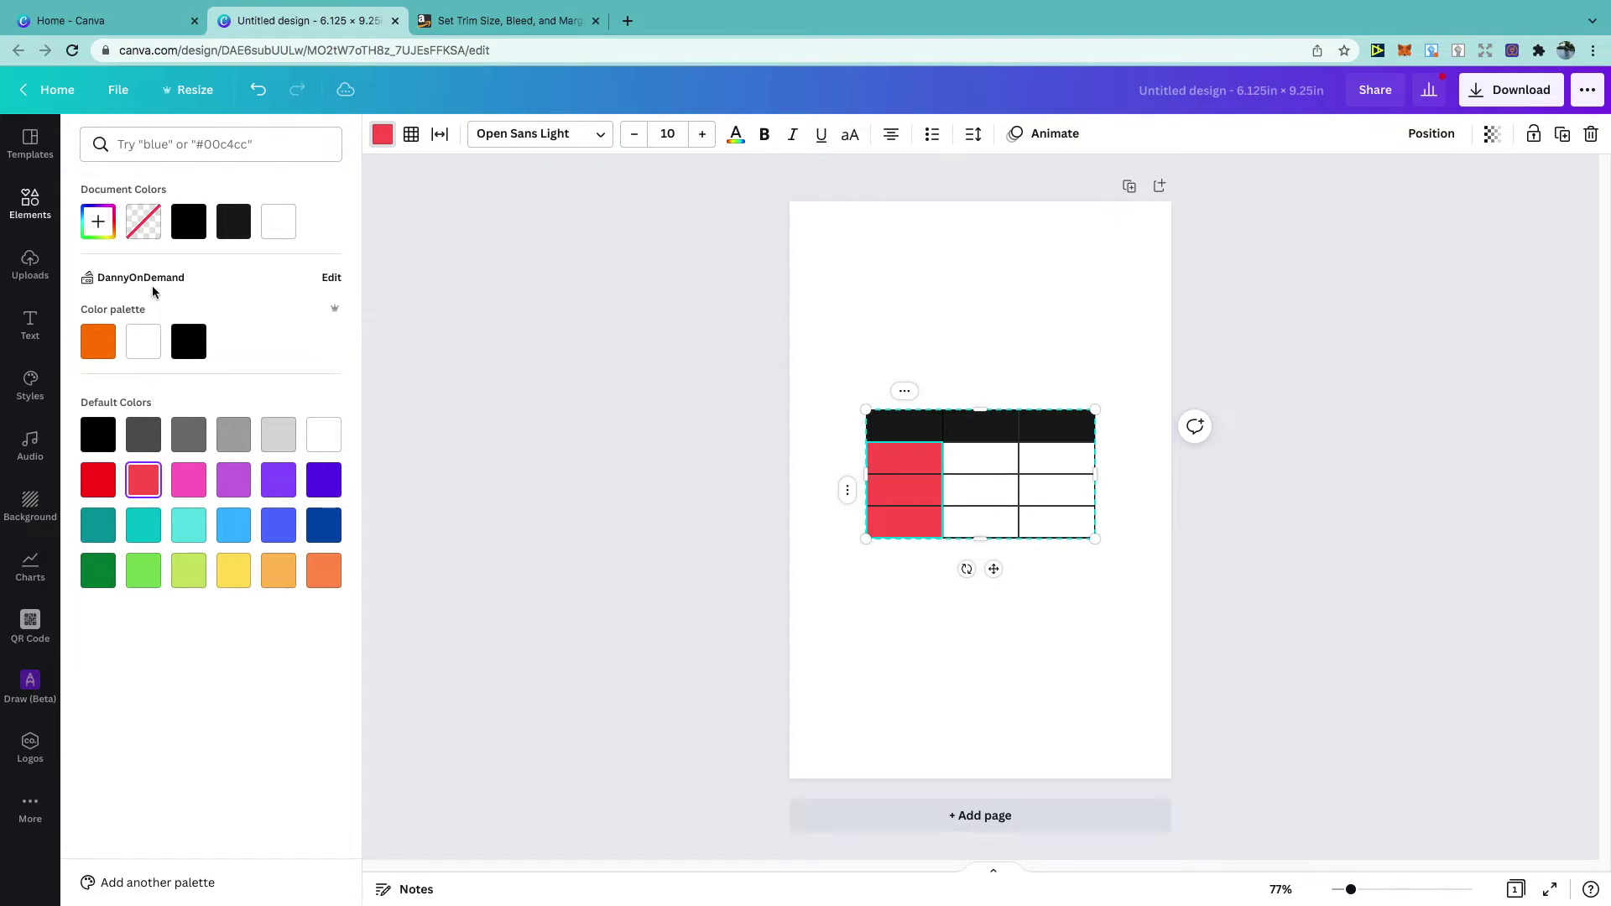
{"action": "left_click", "coordinate": [146, 228]}
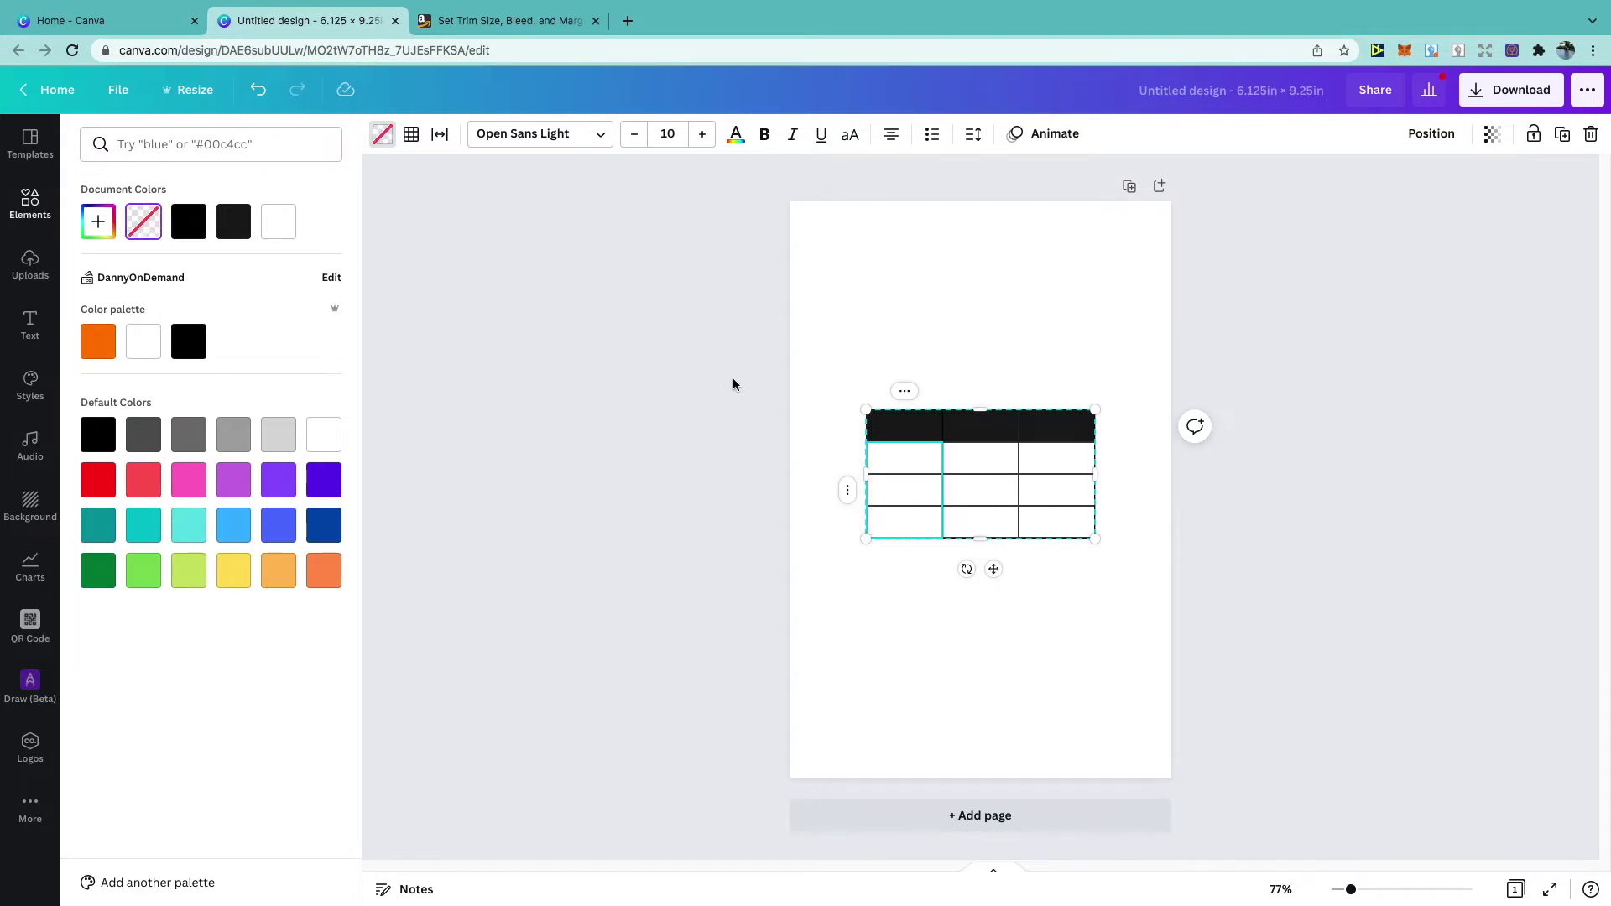
{"action": "key", "text": "Escape"}
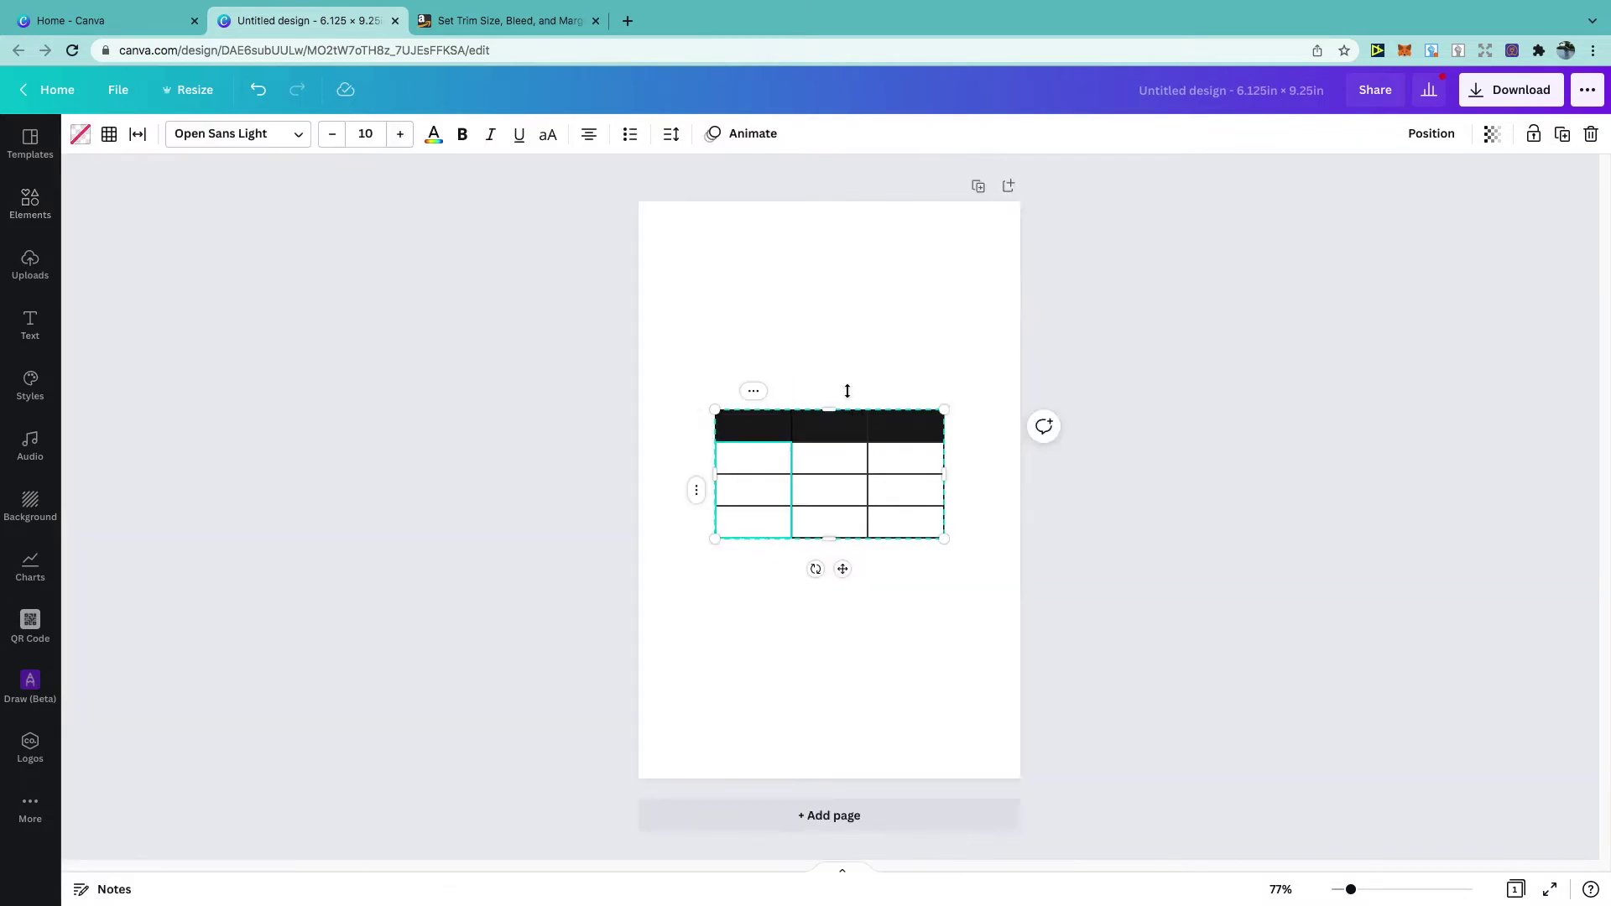
Select every table cell and give the table all borders at weight 2
{"action": "left_click", "coordinate": [771, 429]}
{"action": "left_click_drag", "start_coordinate": [773, 426], "coordinate": [889, 520]}
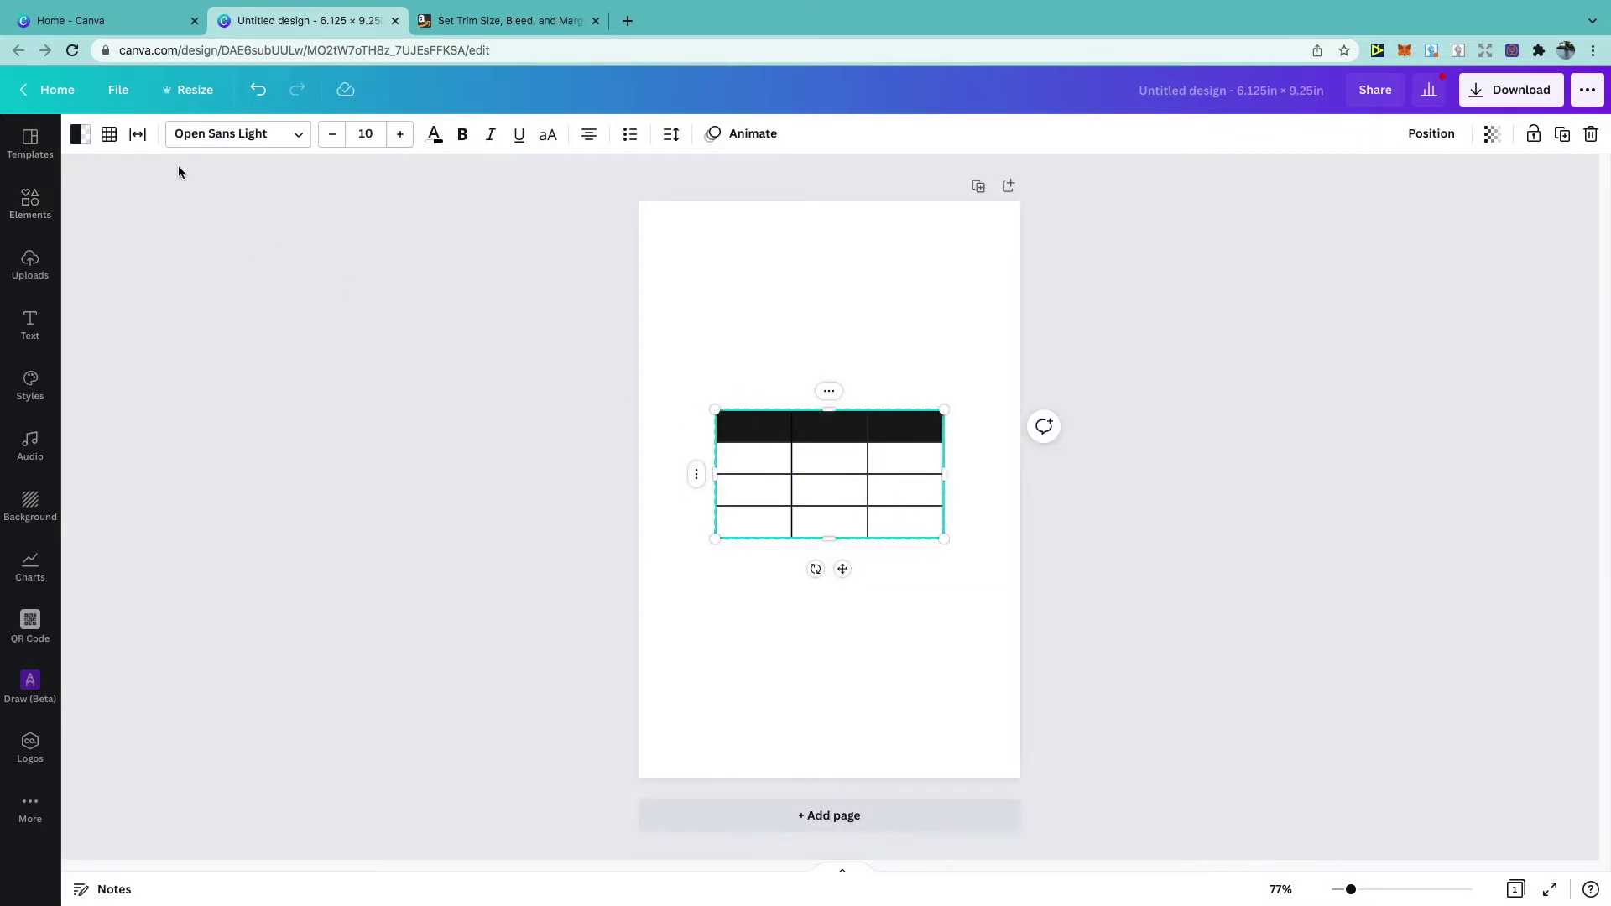
{"action": "left_click", "coordinate": [107, 141]}
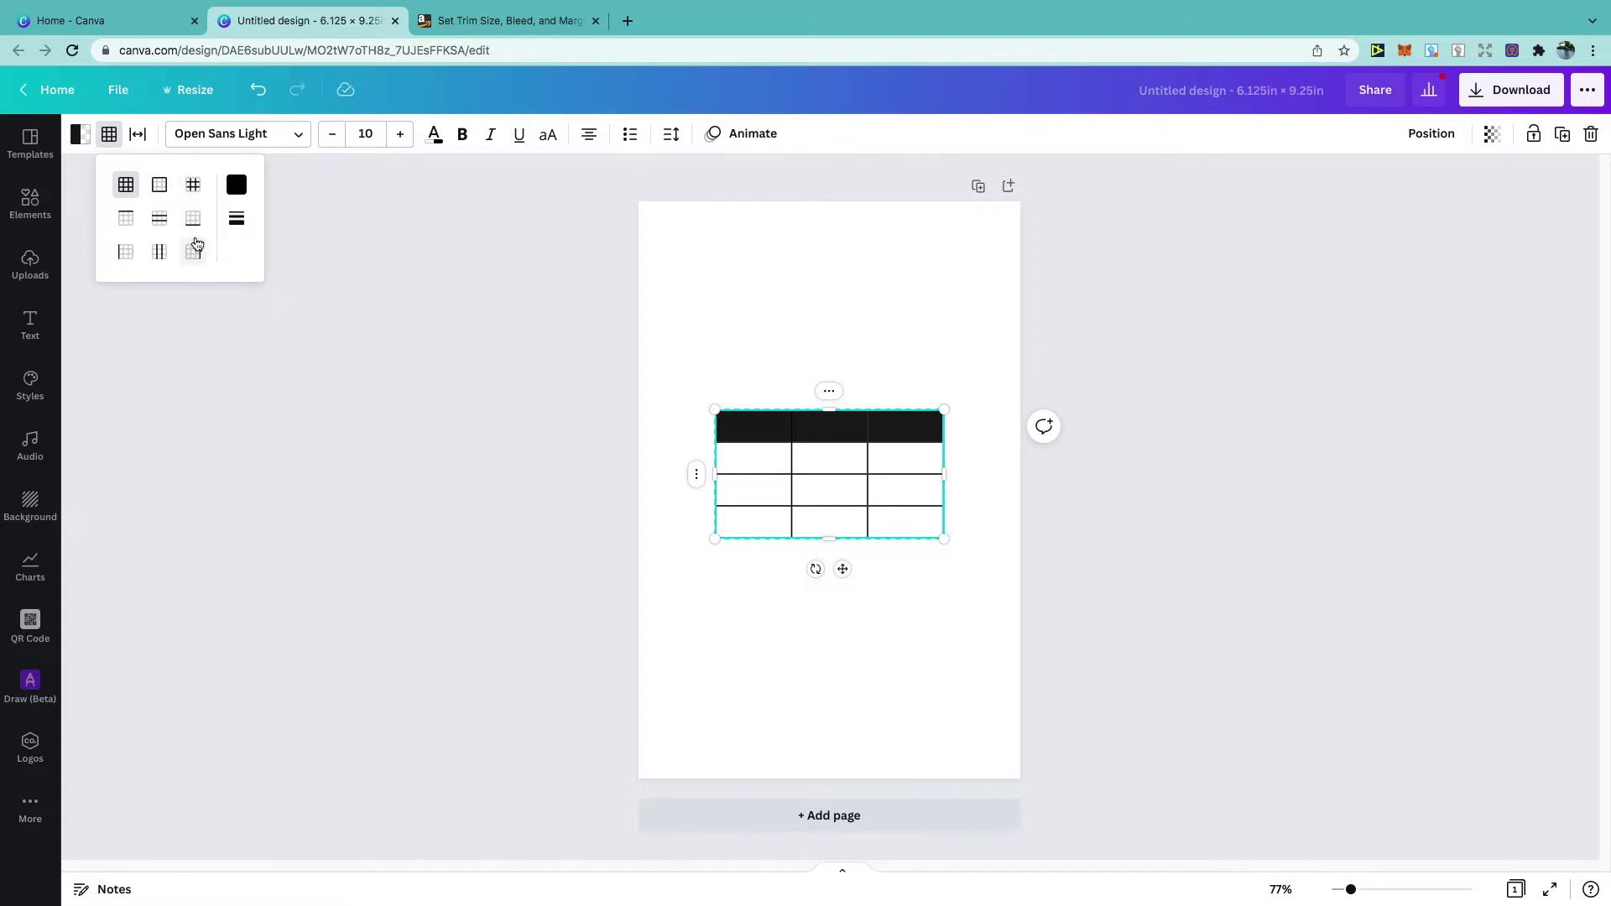
{"action": "left_click", "coordinate": [161, 190]}
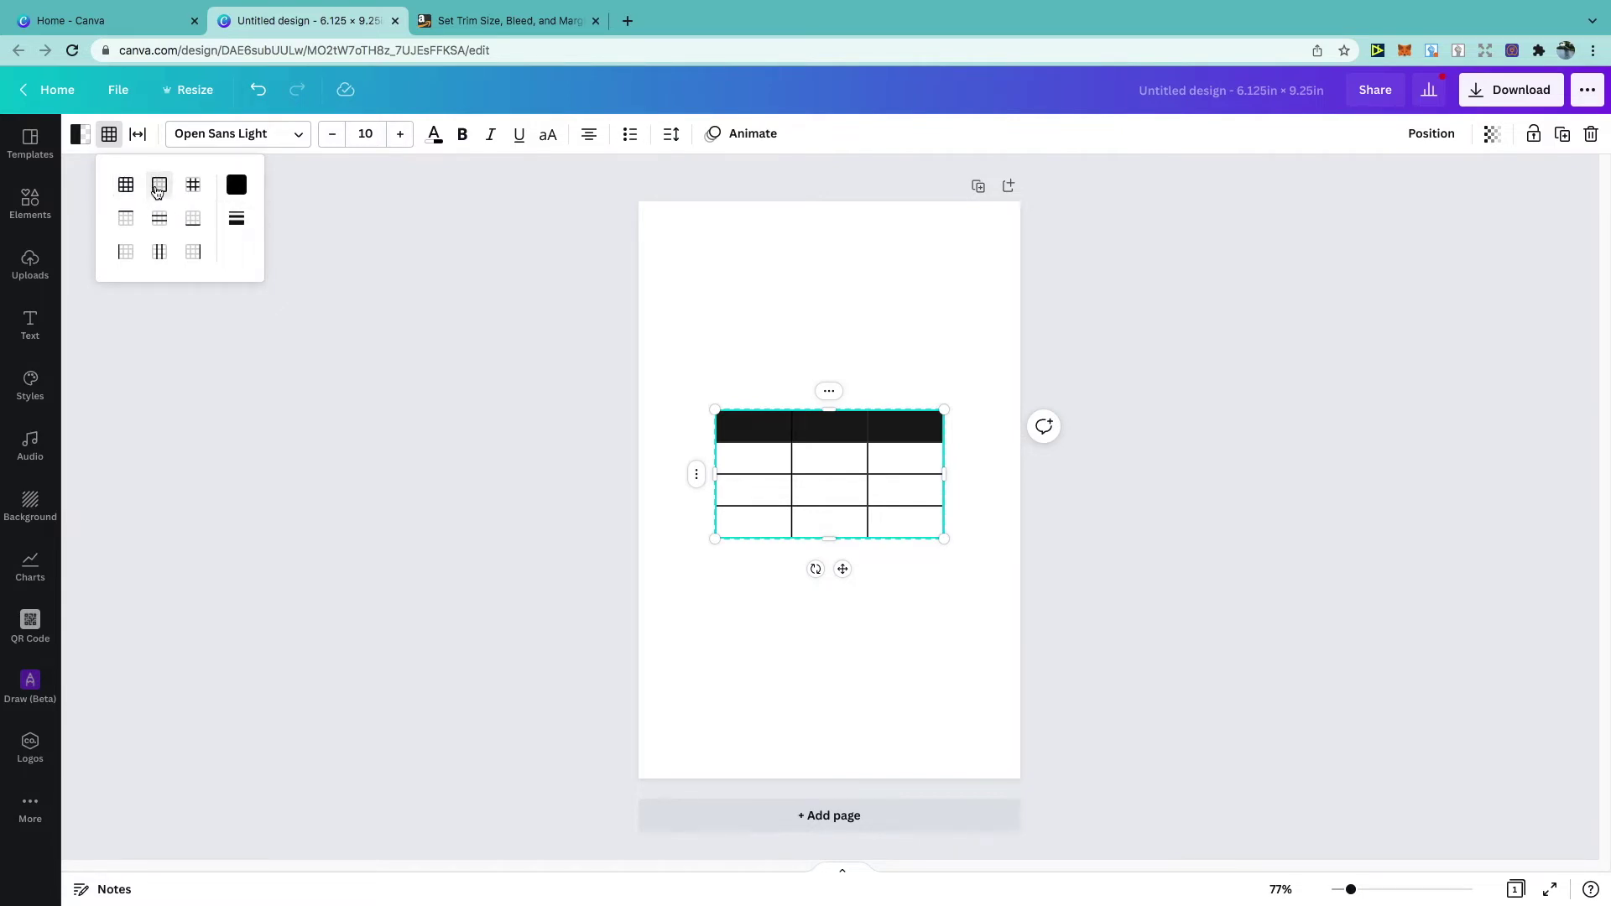
{"action": "left_click", "coordinate": [157, 191]}
{"action": "left_click", "coordinate": [241, 221]}
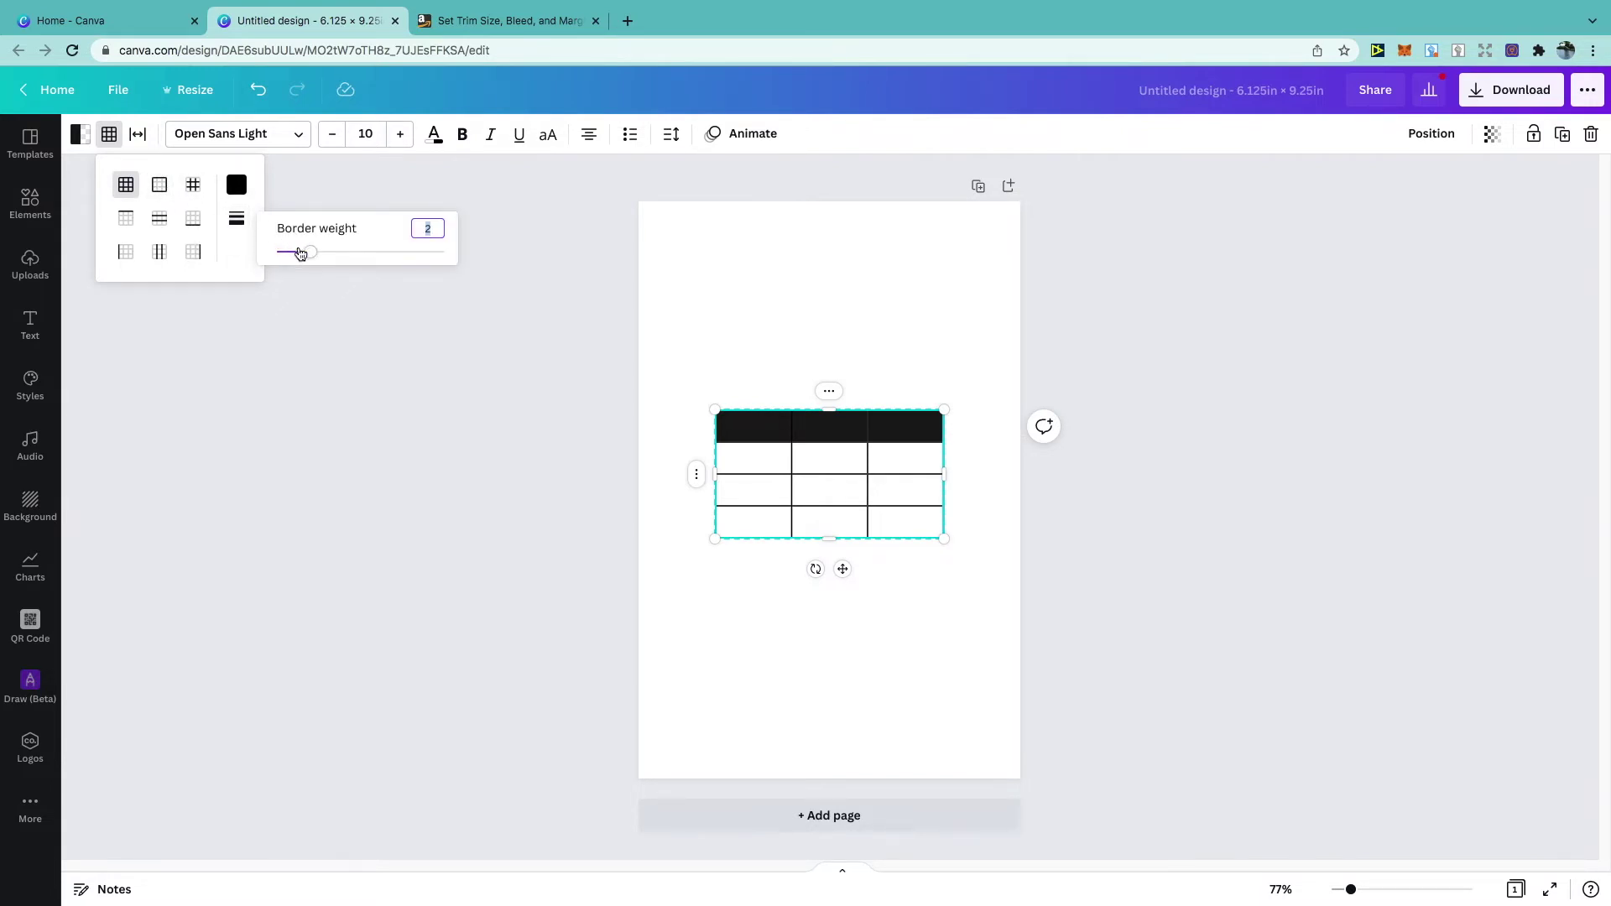
{"action": "mouse_move", "coordinate": [307, 252]}
{"action": "left_mouse_down"}
{"action": "mouse_move", "coordinate": [395, 250]}
{"action": "mouse_move", "coordinate": [327, 258]}
{"action": "left_mouse_up"}
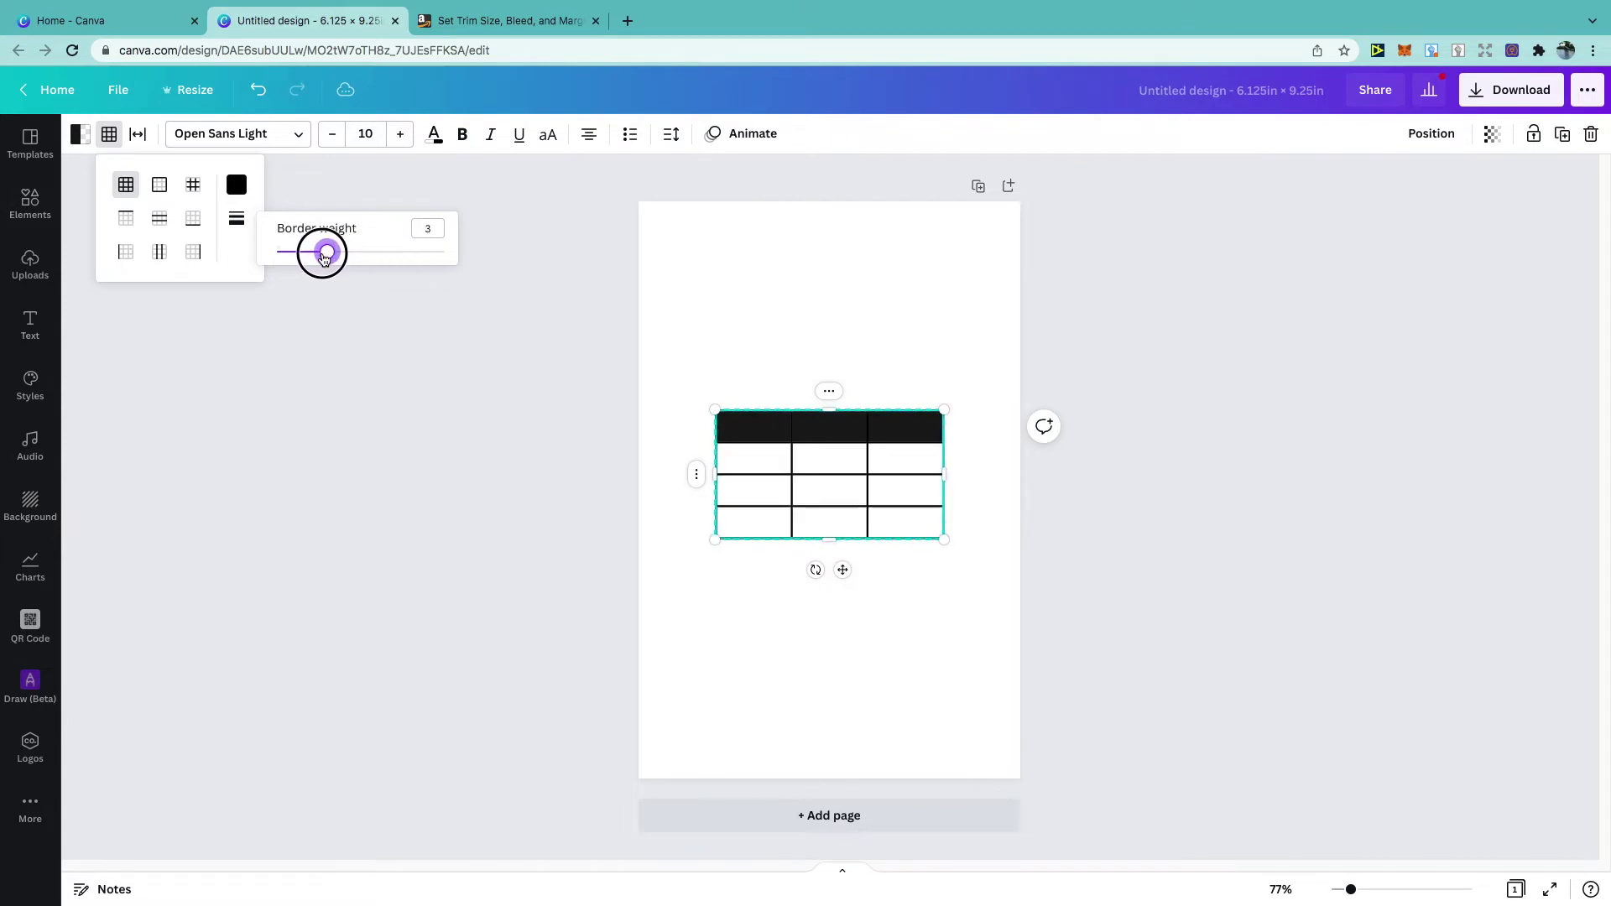
{"action": "left_click_drag", "start_coordinate": [325, 259], "coordinate": [315, 259]}
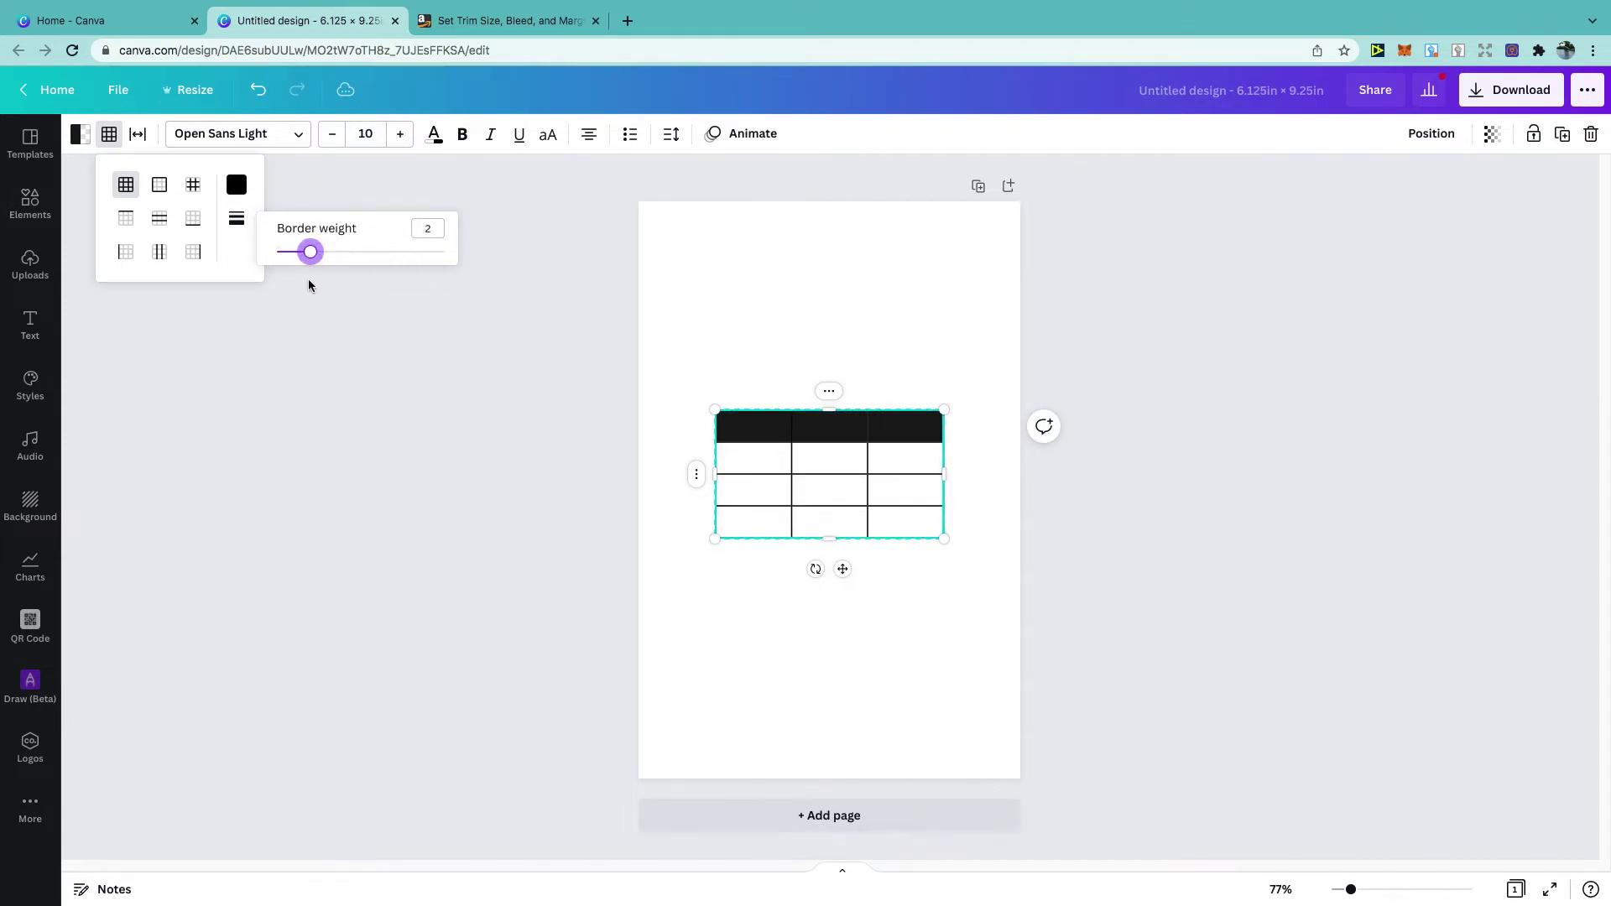
{"action": "left_click", "coordinate": [310, 291]}
Experiment with table and cell spacing, leaving the cells without gaps
{"action": "left_click", "coordinate": [138, 135]}
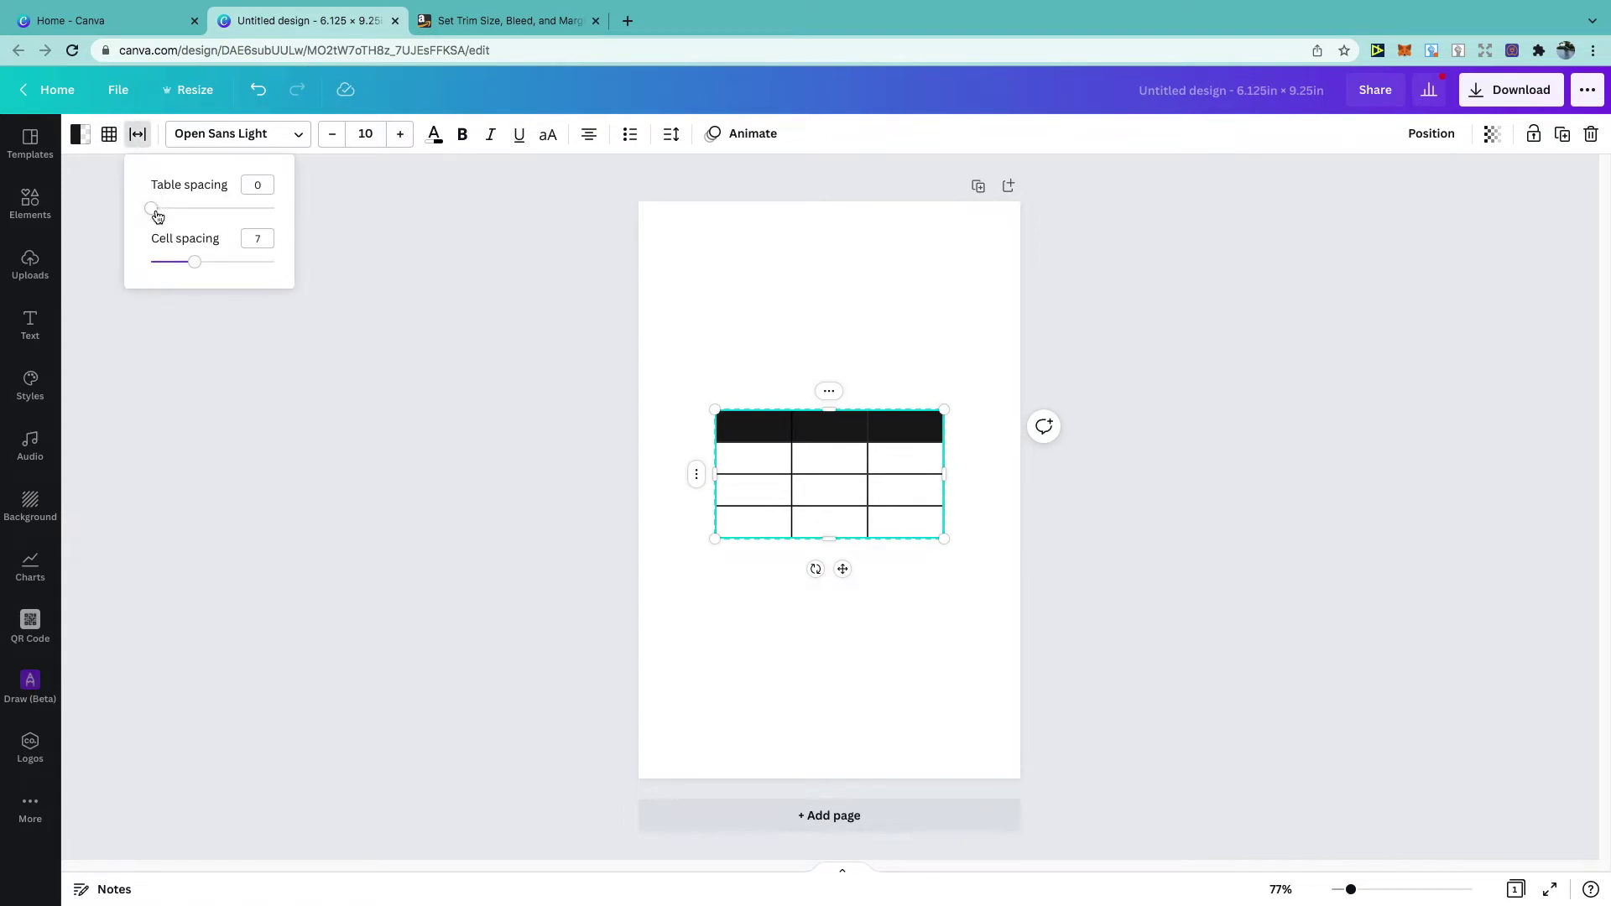
{"action": "left_click_drag", "start_coordinate": [154, 211], "coordinate": [195, 267]}
{"action": "left_click", "coordinate": [394, 313]}
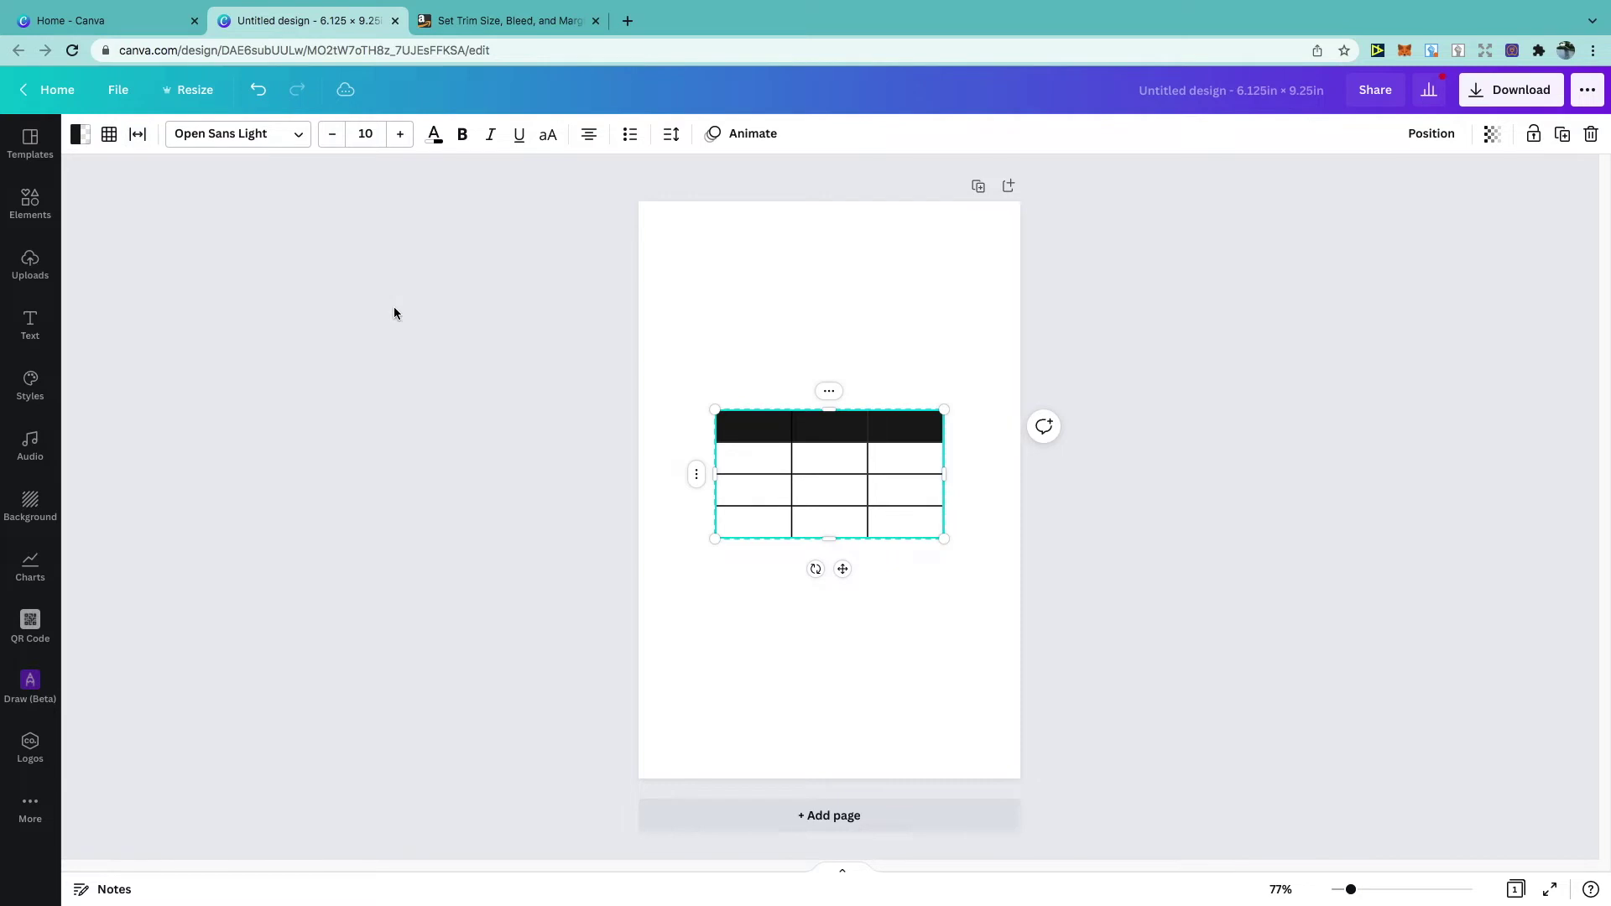
Move the table near the page top, enlarge it to about 4.5 × 2.7 in, and centre it
{"action": "left_click", "coordinate": [827, 425]}
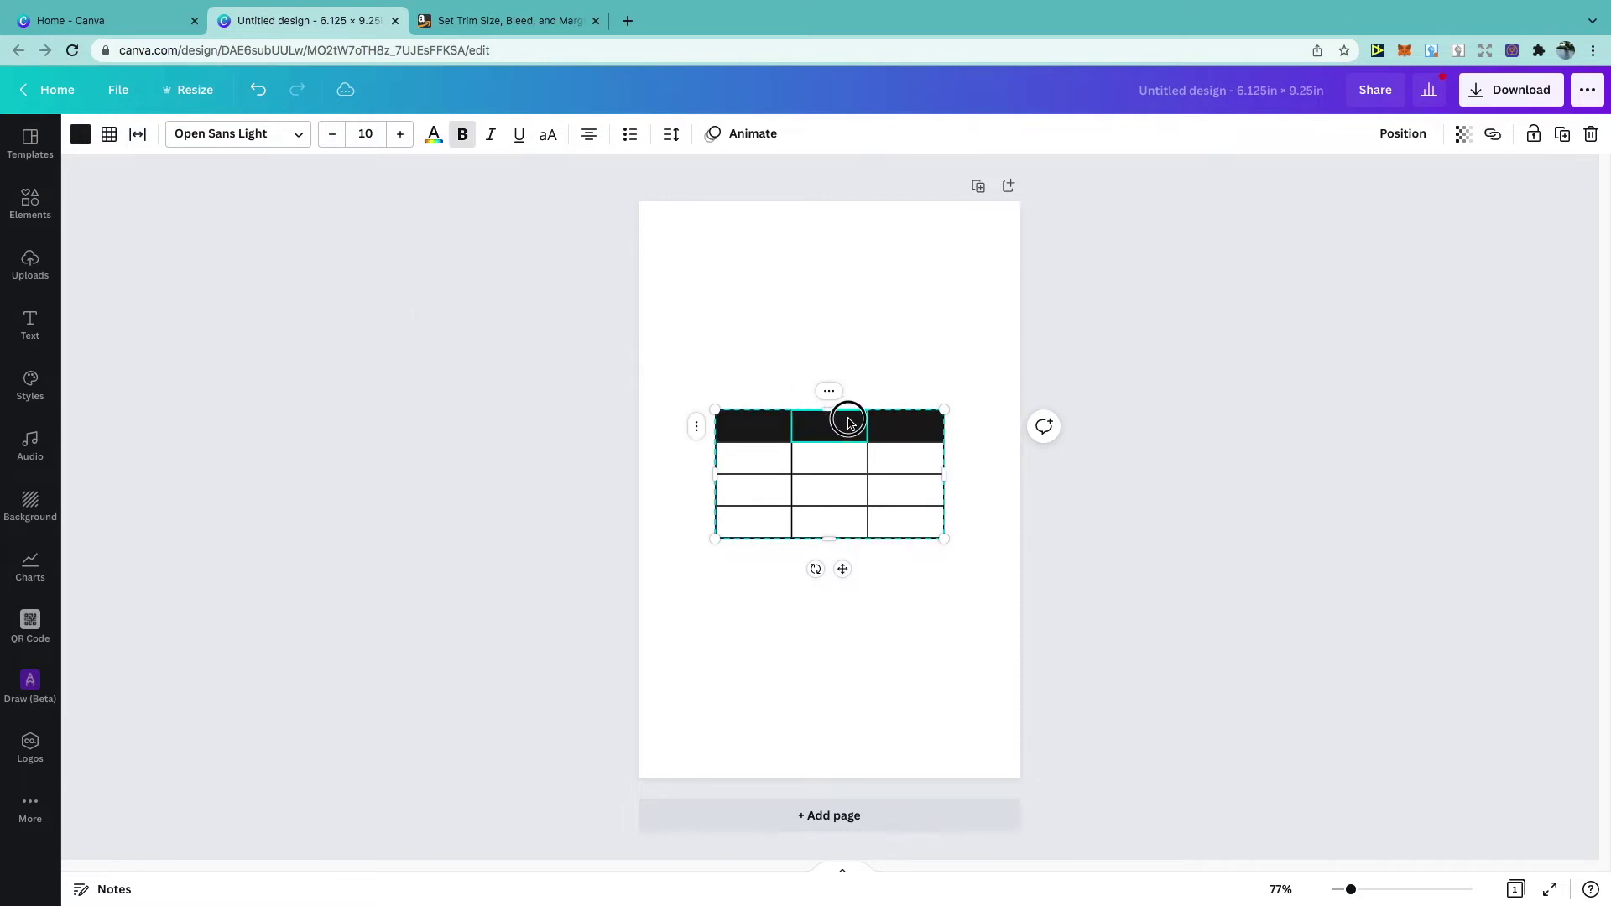
{"action": "left_click_drag", "start_coordinate": [842, 569], "coordinate": [841, 406]}
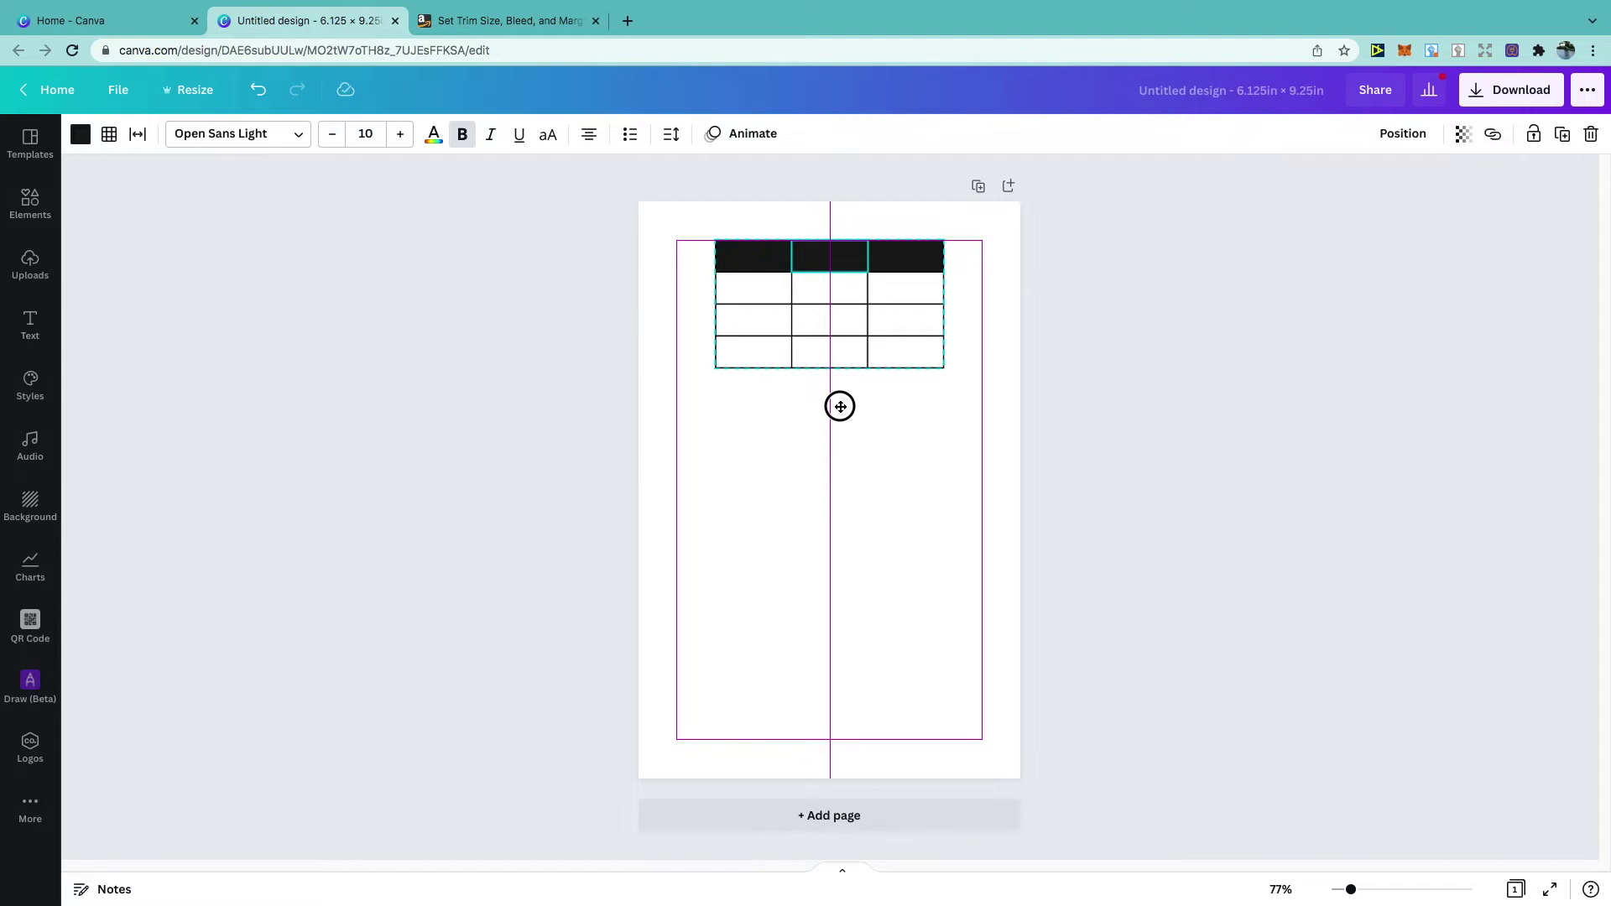
{"action": "left_click_drag", "start_coordinate": [840, 407], "coordinate": [840, 440]}
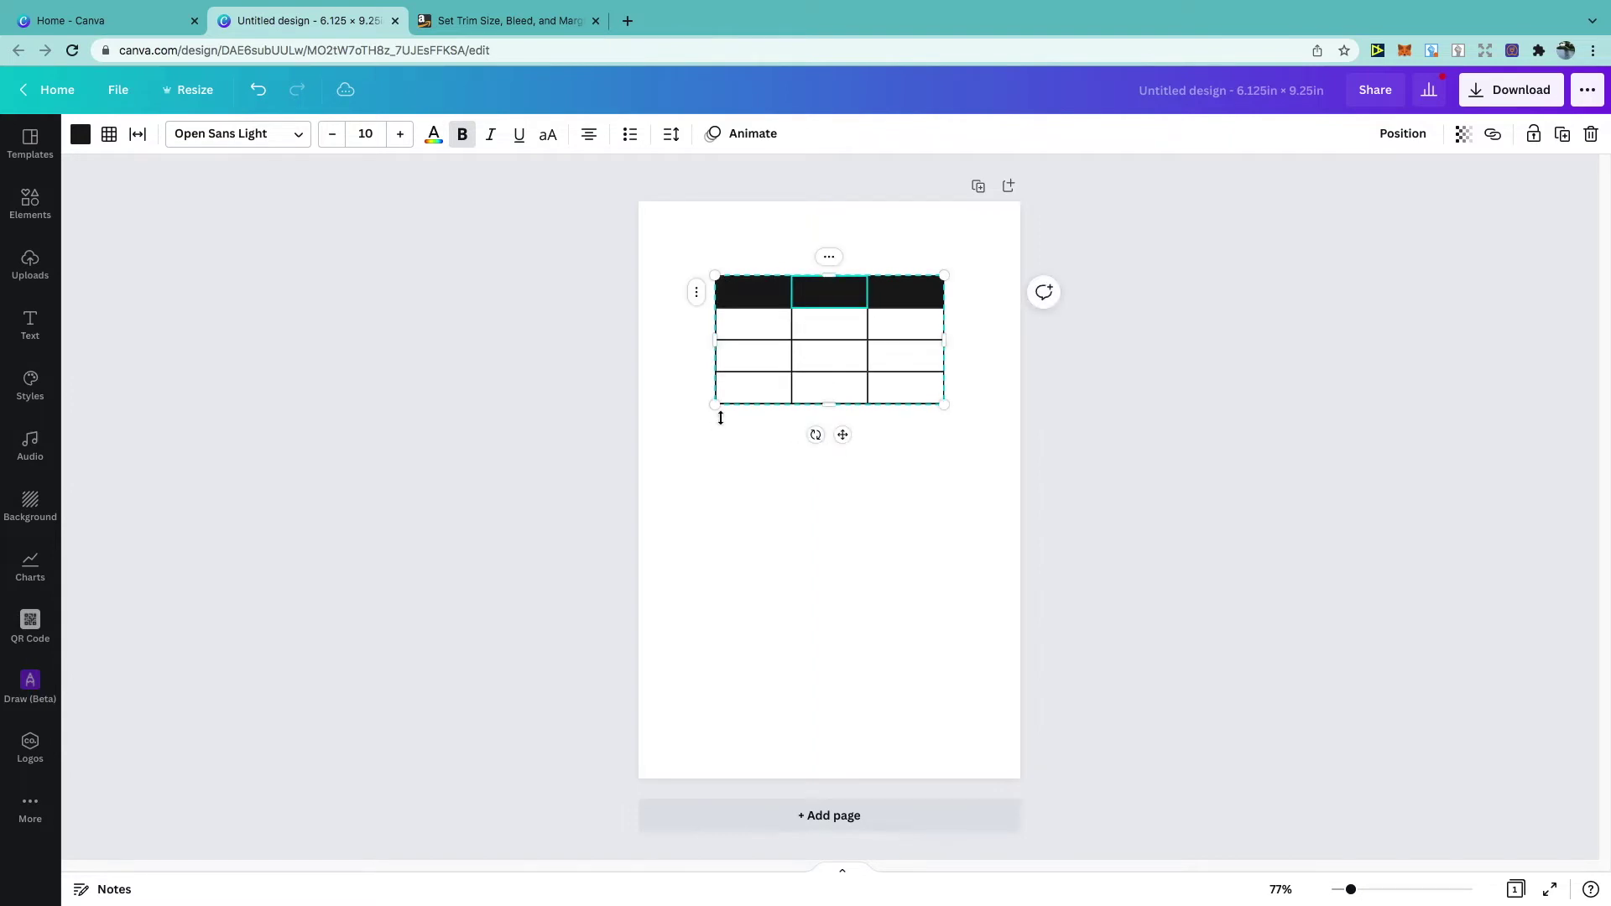
{"action": "mouse_move", "coordinate": [720, 405]}
{"action": "left_click_drag", "start_coordinate": [716, 406], "coordinate": [680, 436]}
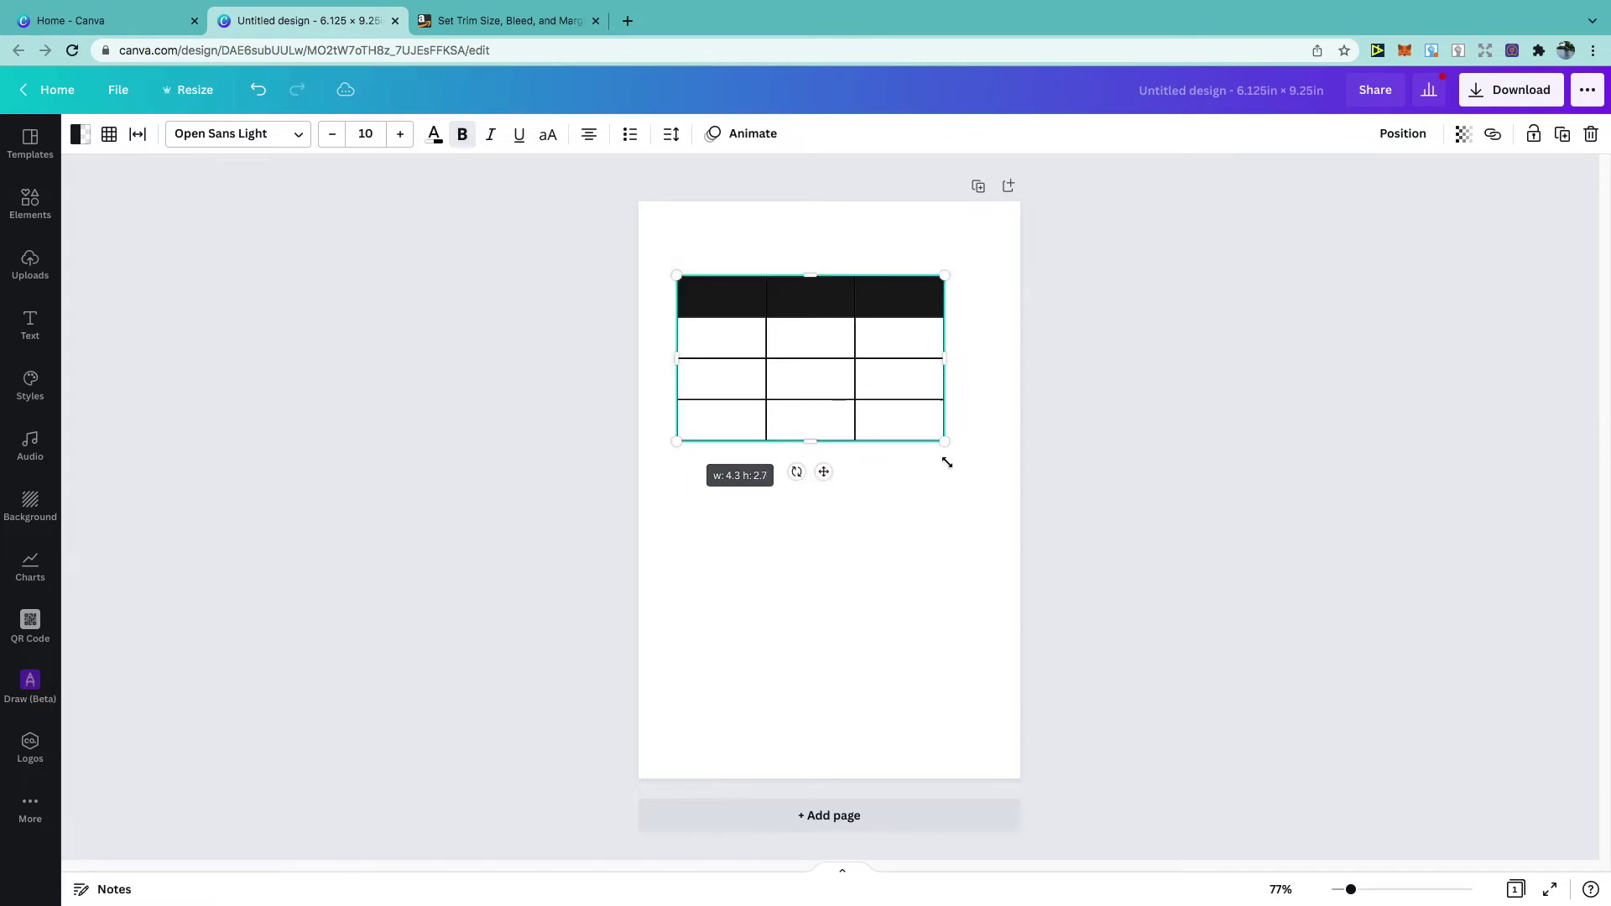
{"action": "left_click_drag", "start_coordinate": [945, 440], "coordinate": [955, 444]}
{"action": "left_click_drag", "start_coordinate": [835, 296], "coordinate": [845, 307]}
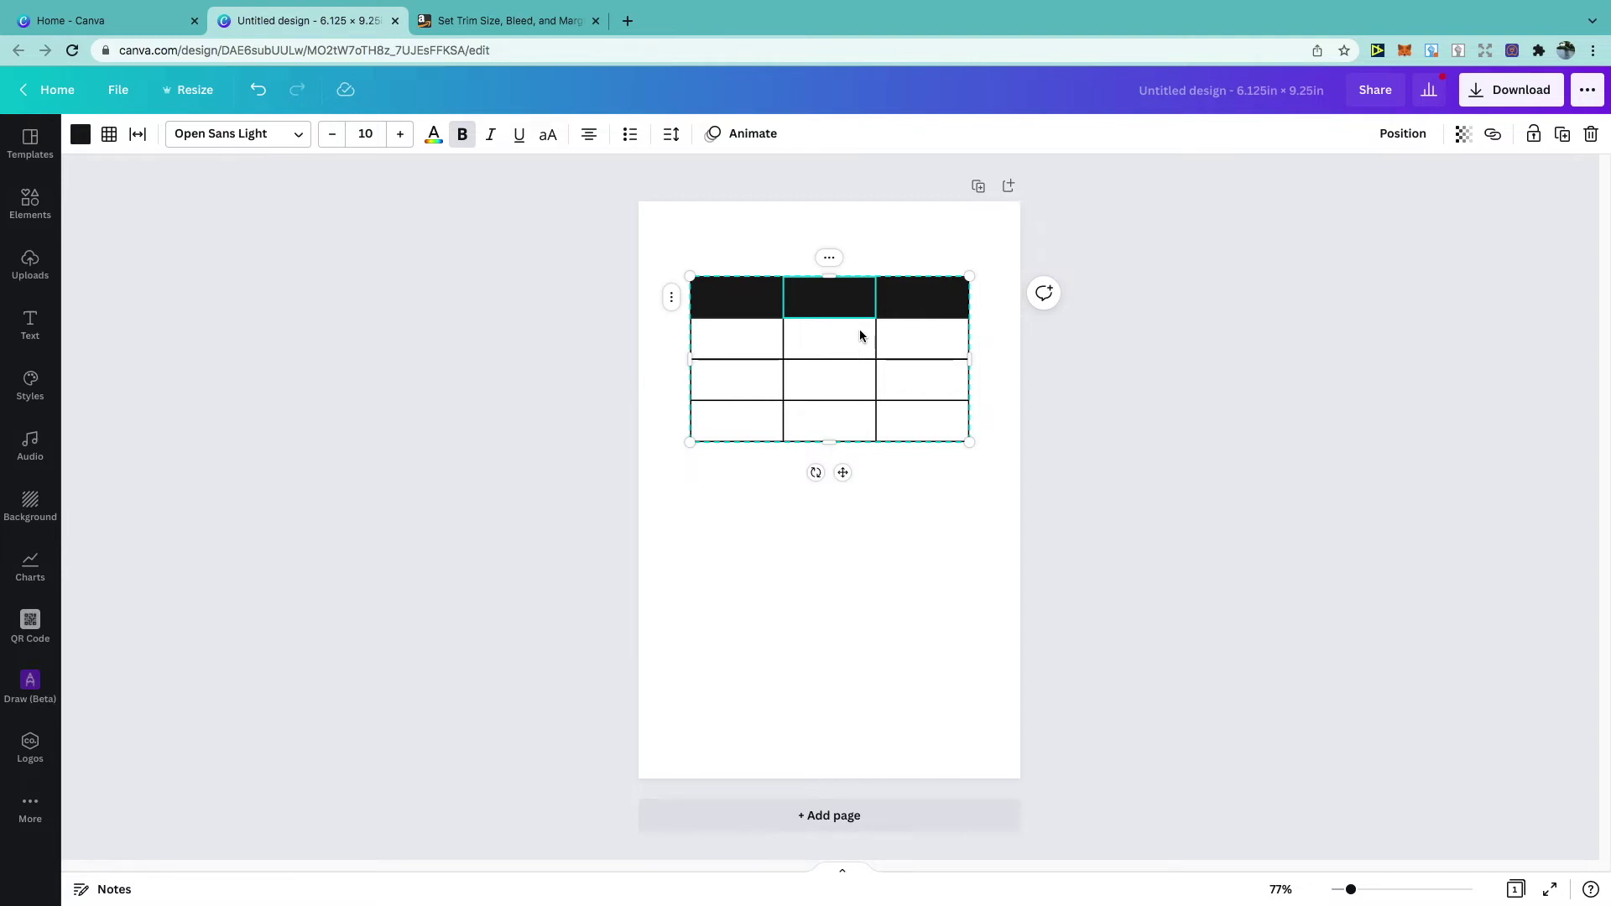
Add a fourth column after the table's rightmost column
{"action": "left_click", "coordinate": [902, 309], "text": "shift"}
{"action": "left_click", "coordinate": [902, 308]}
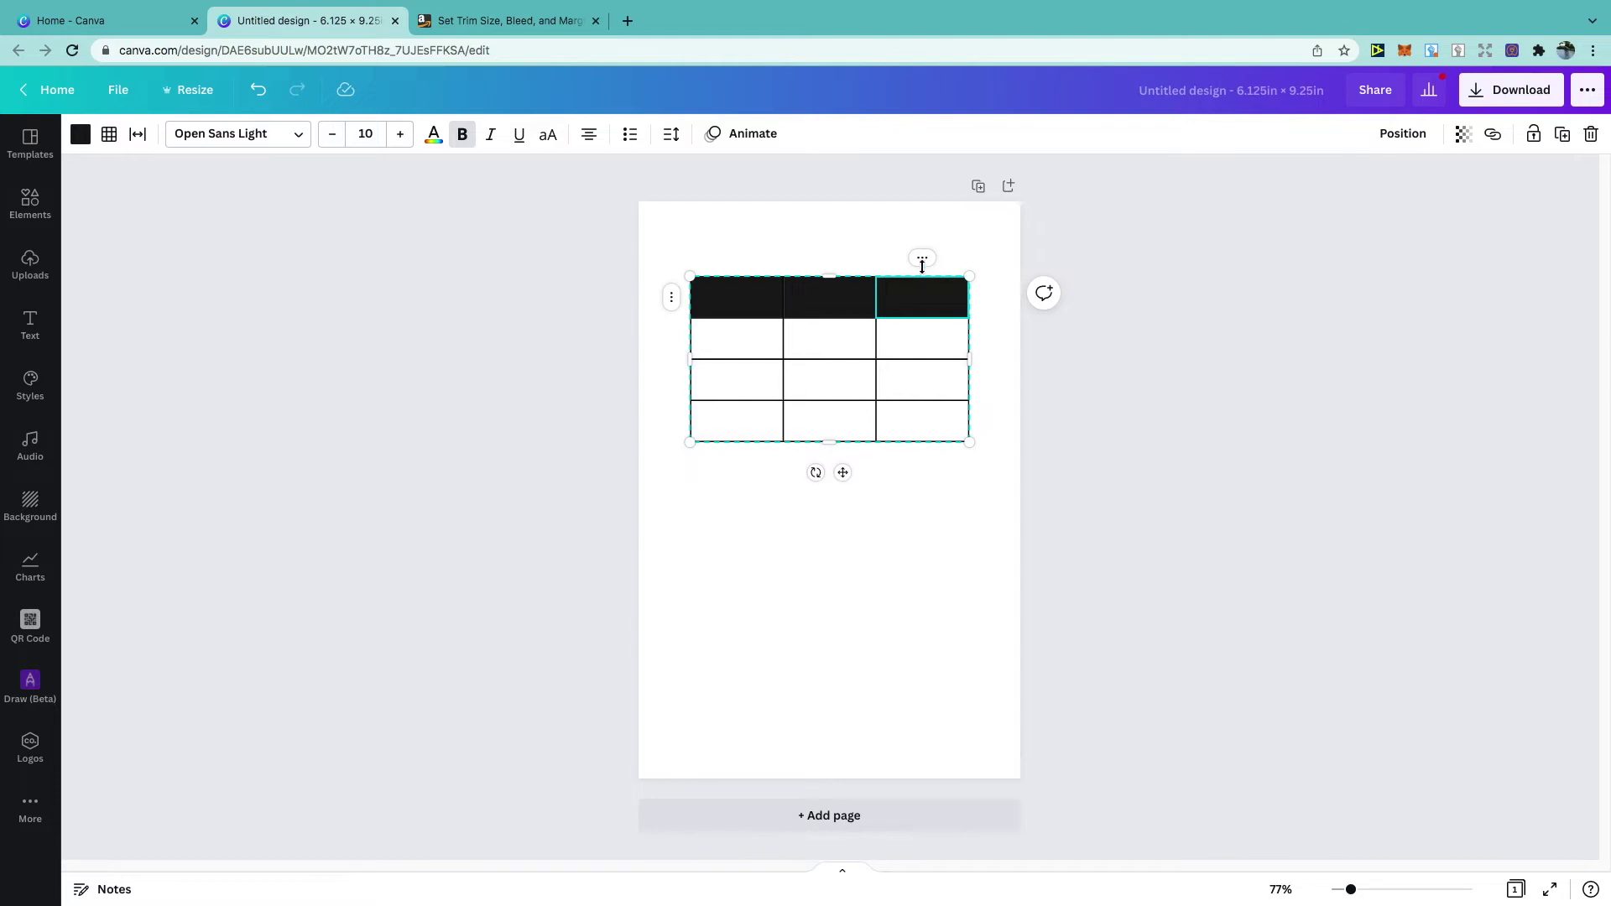
{"action": "left_click", "coordinate": [924, 263]}
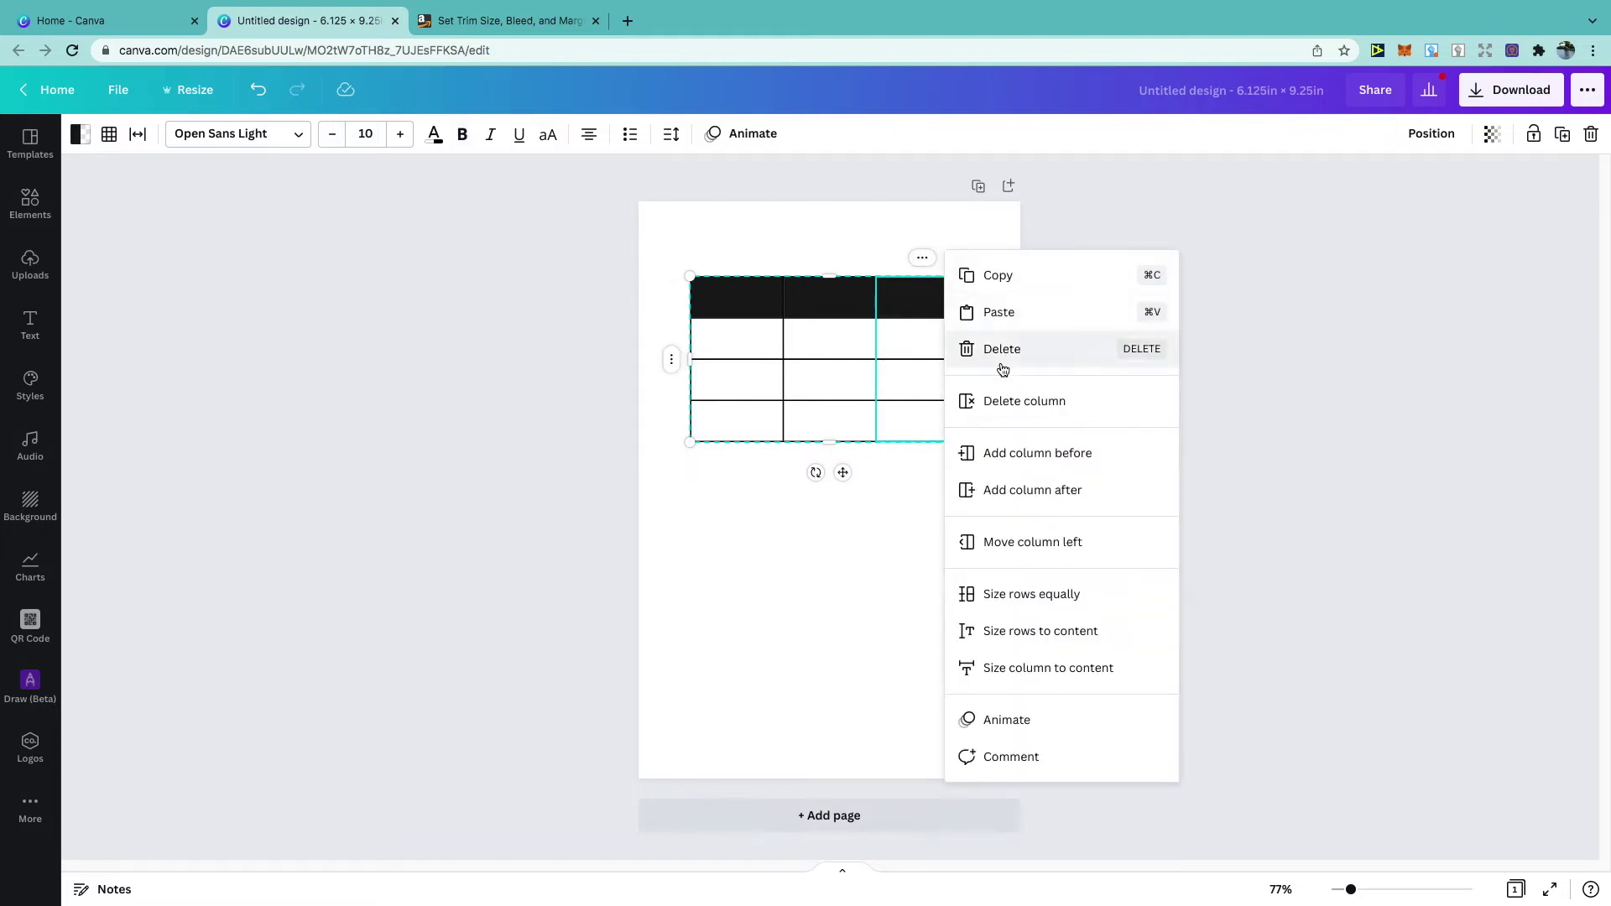
{"action": "left_click", "coordinate": [1009, 487]}
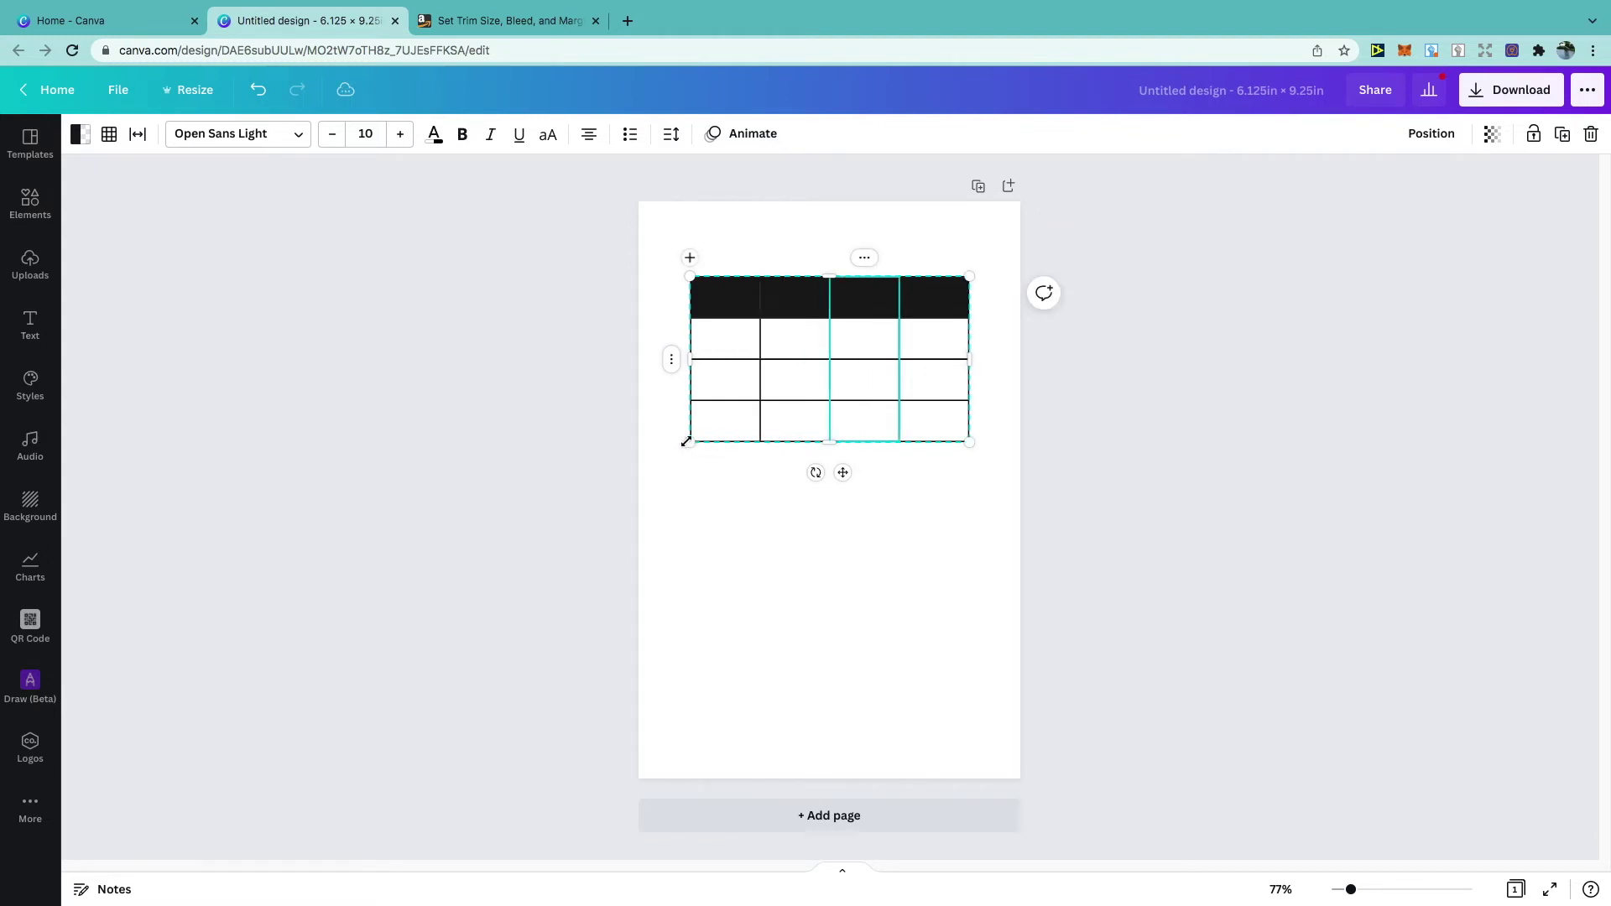
Add two rows below the last row, giving five body rows
{"action": "left_click", "coordinate": [671, 362]}
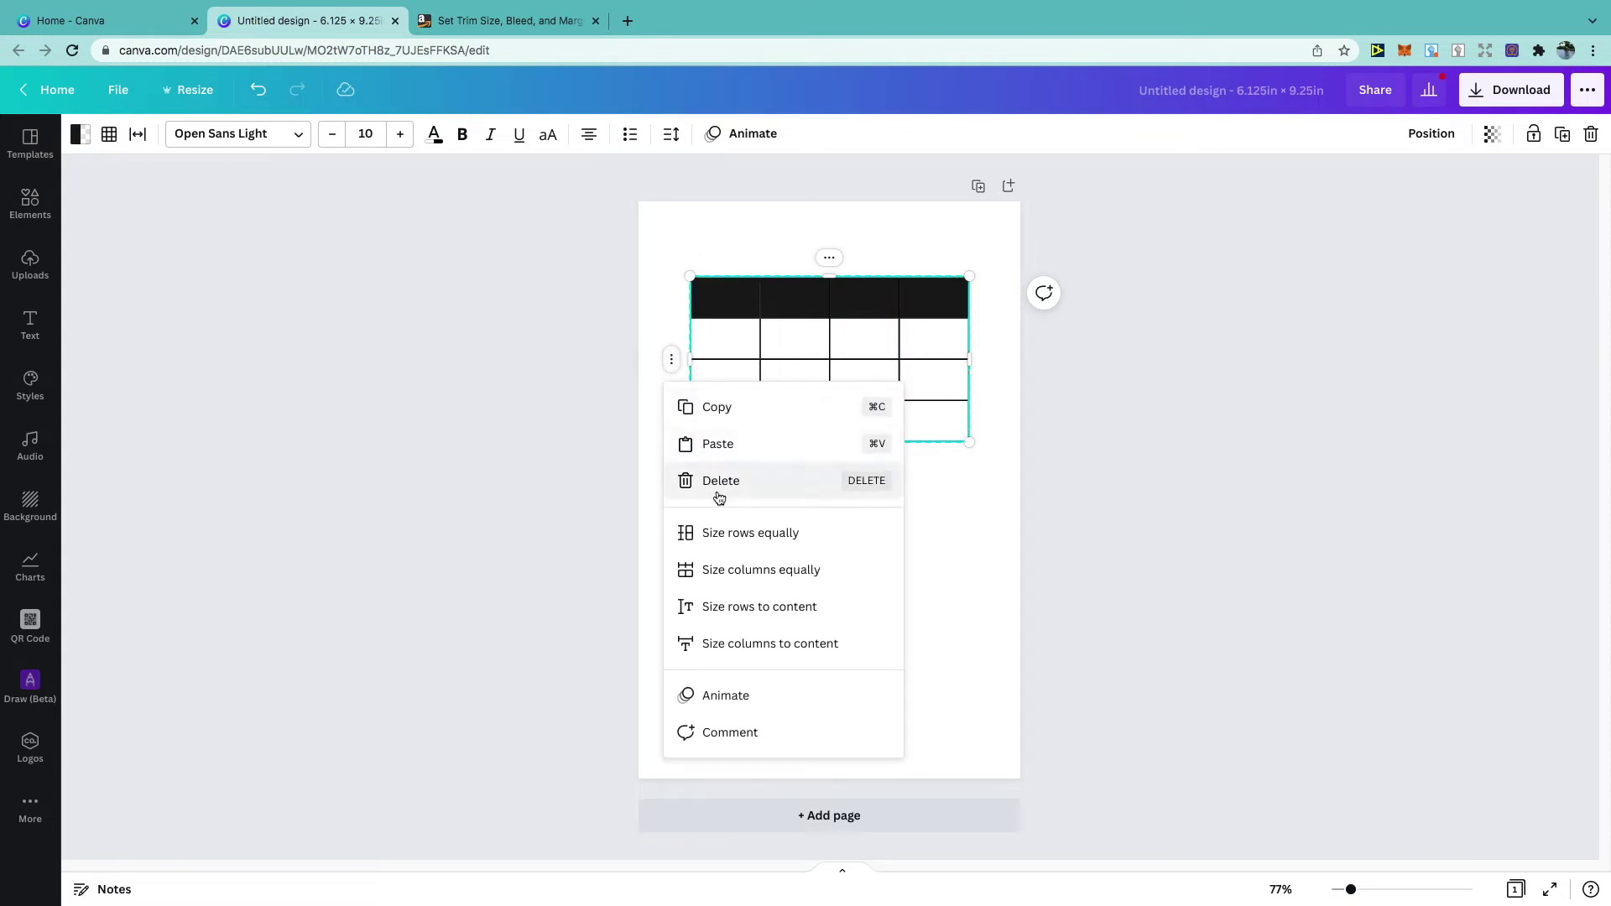
{"action": "left_click", "coordinate": [711, 349]}
{"action": "left_click", "coordinate": [672, 420]}
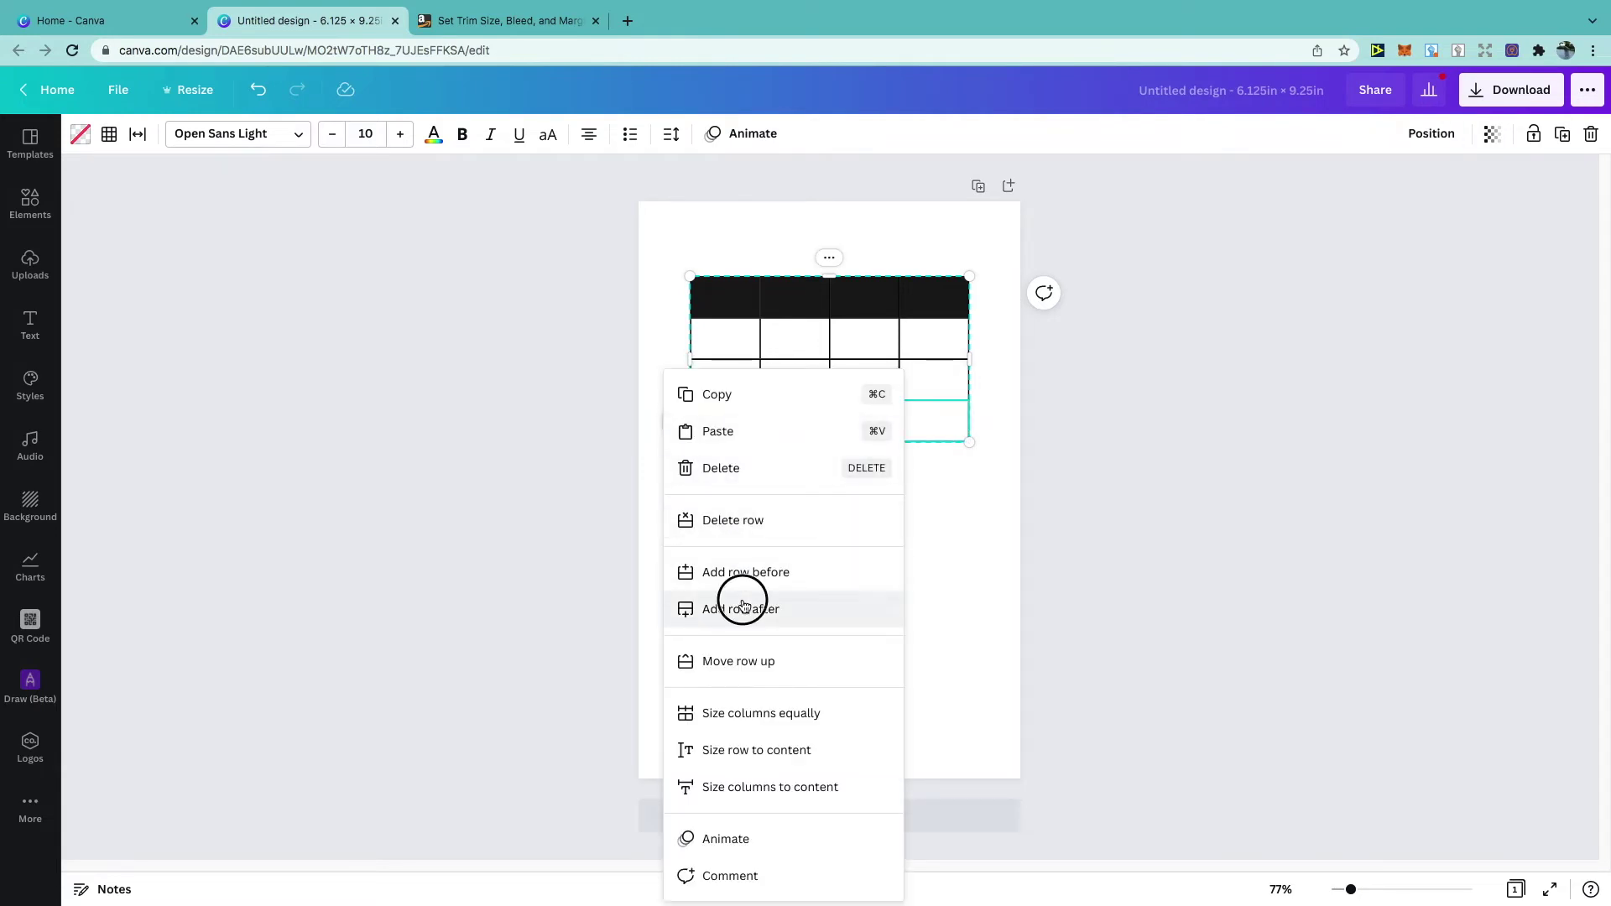
{"action": "left_click", "coordinate": [737, 607]}
{"action": "left_click", "coordinate": [671, 422]}
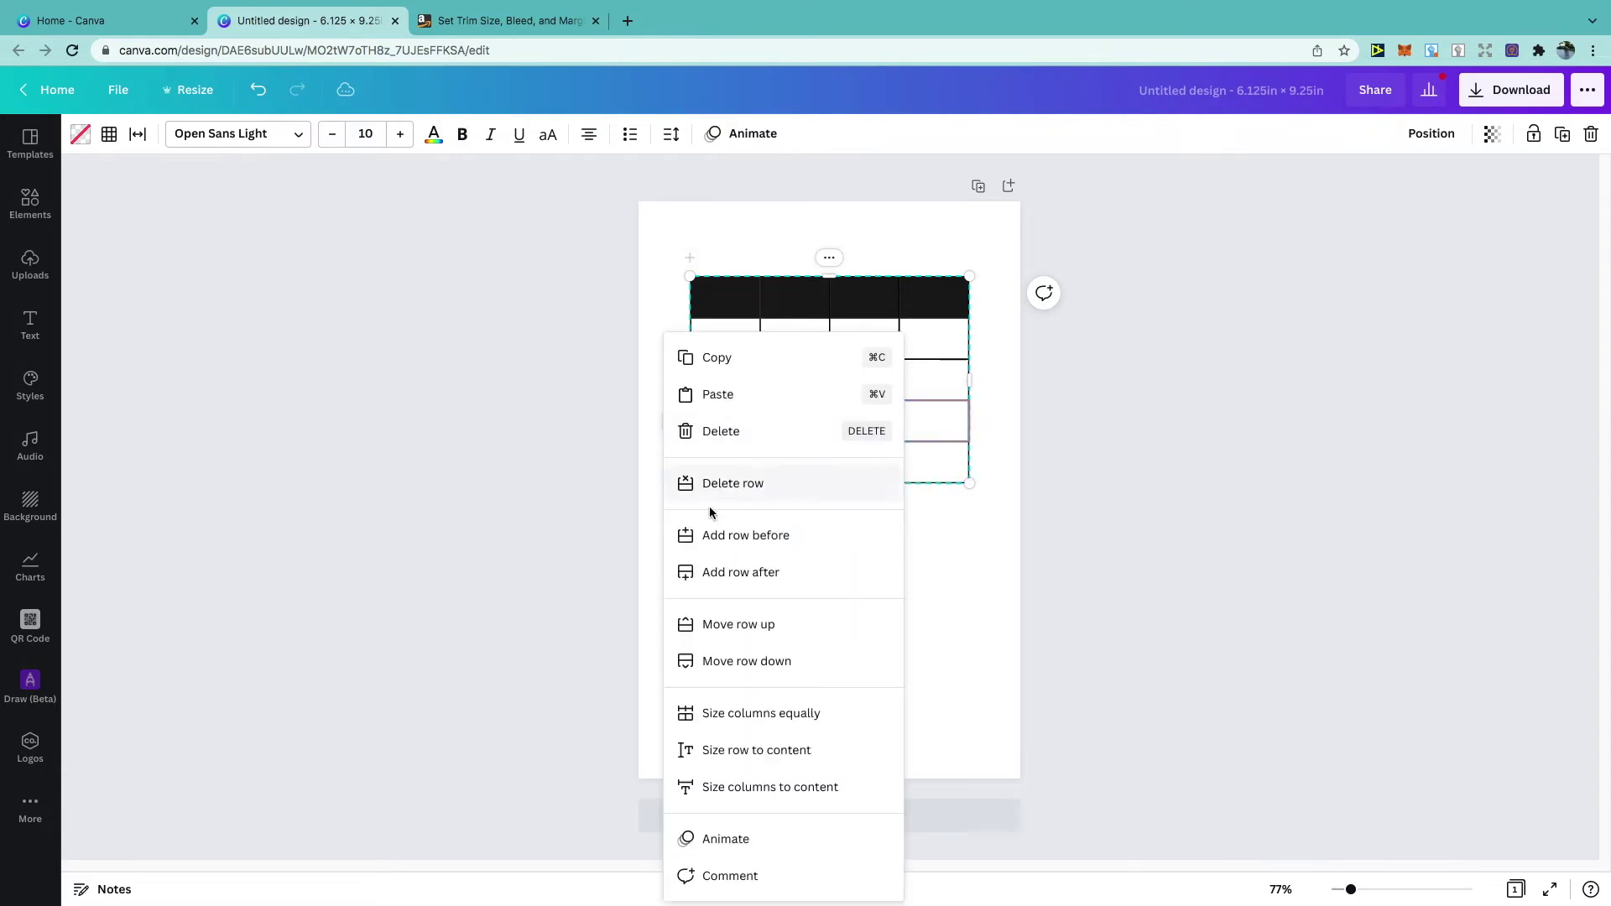
{"action": "left_click", "coordinate": [734, 584]}
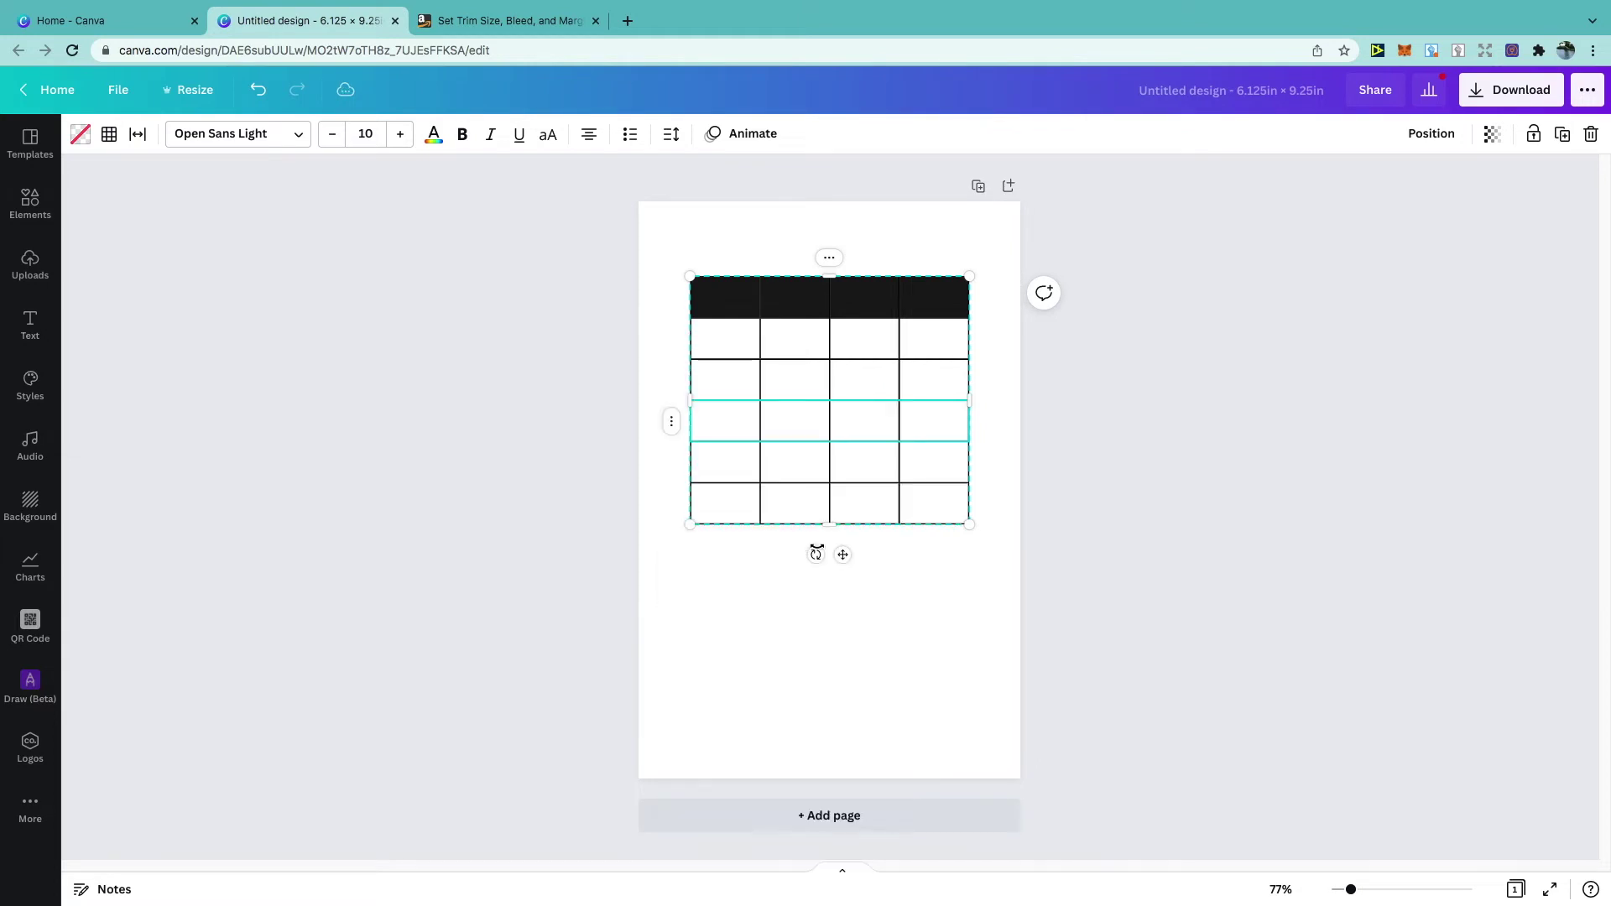
Stretch the table down the page and size its five body rows equally
{"action": "left_click_drag", "start_coordinate": [829, 525], "coordinate": [840, 693]}
{"action": "left_click", "coordinate": [729, 346]}
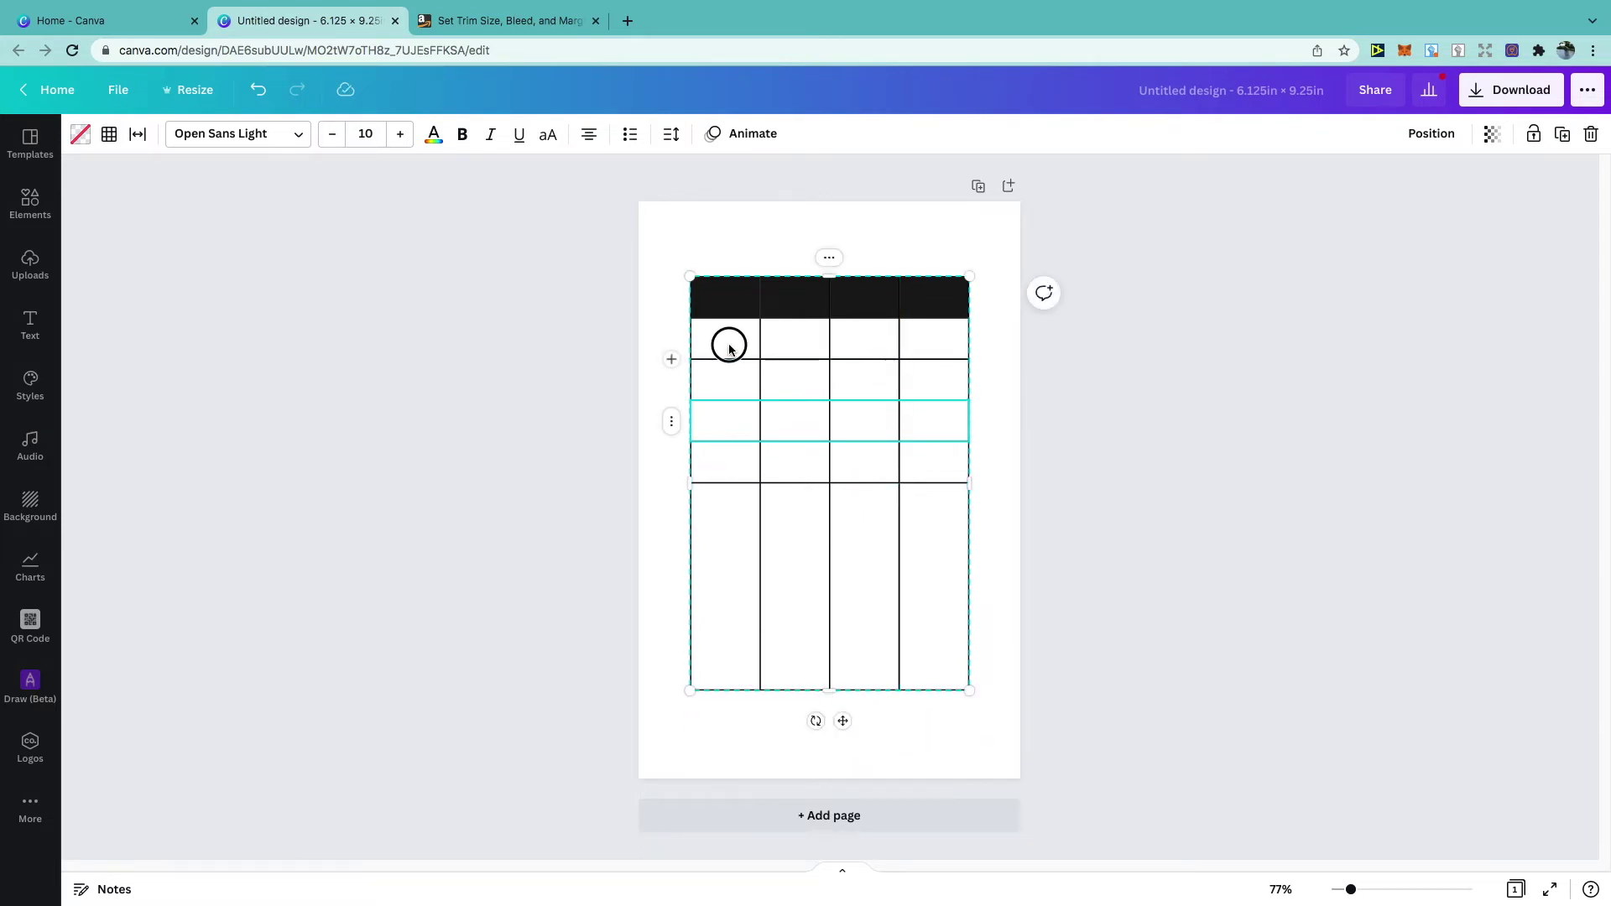
{"action": "left_click_drag", "start_coordinate": [728, 347], "coordinate": [913, 607]}
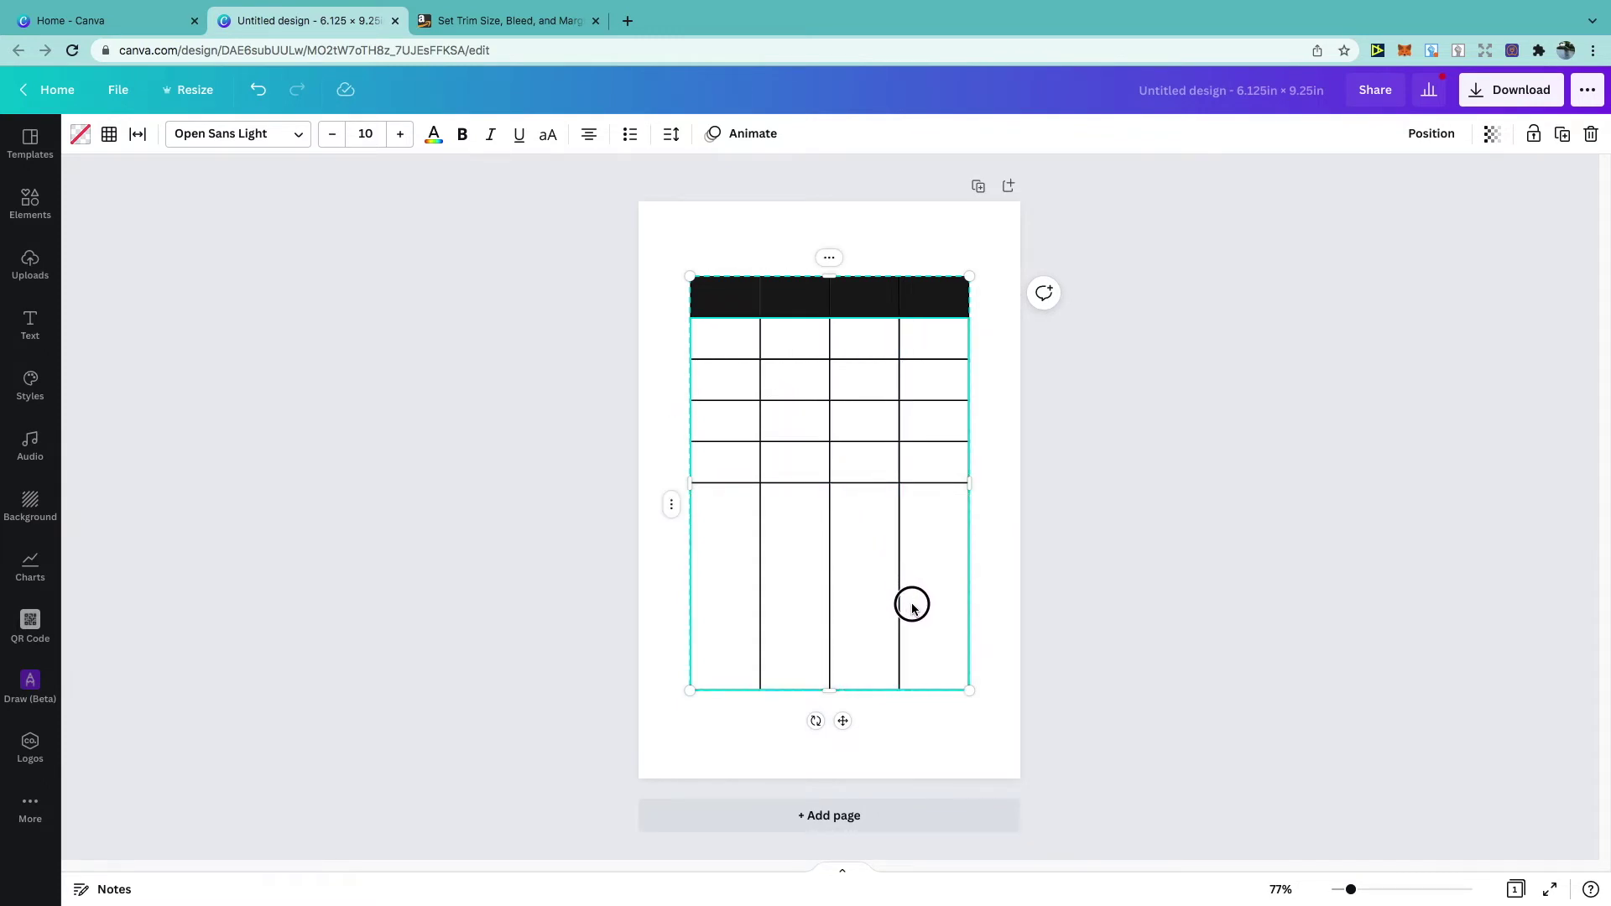
{"action": "left_click_drag", "start_coordinate": [913, 607], "coordinate": [911, 603]}
{"action": "right_click", "coordinate": [912, 603]}
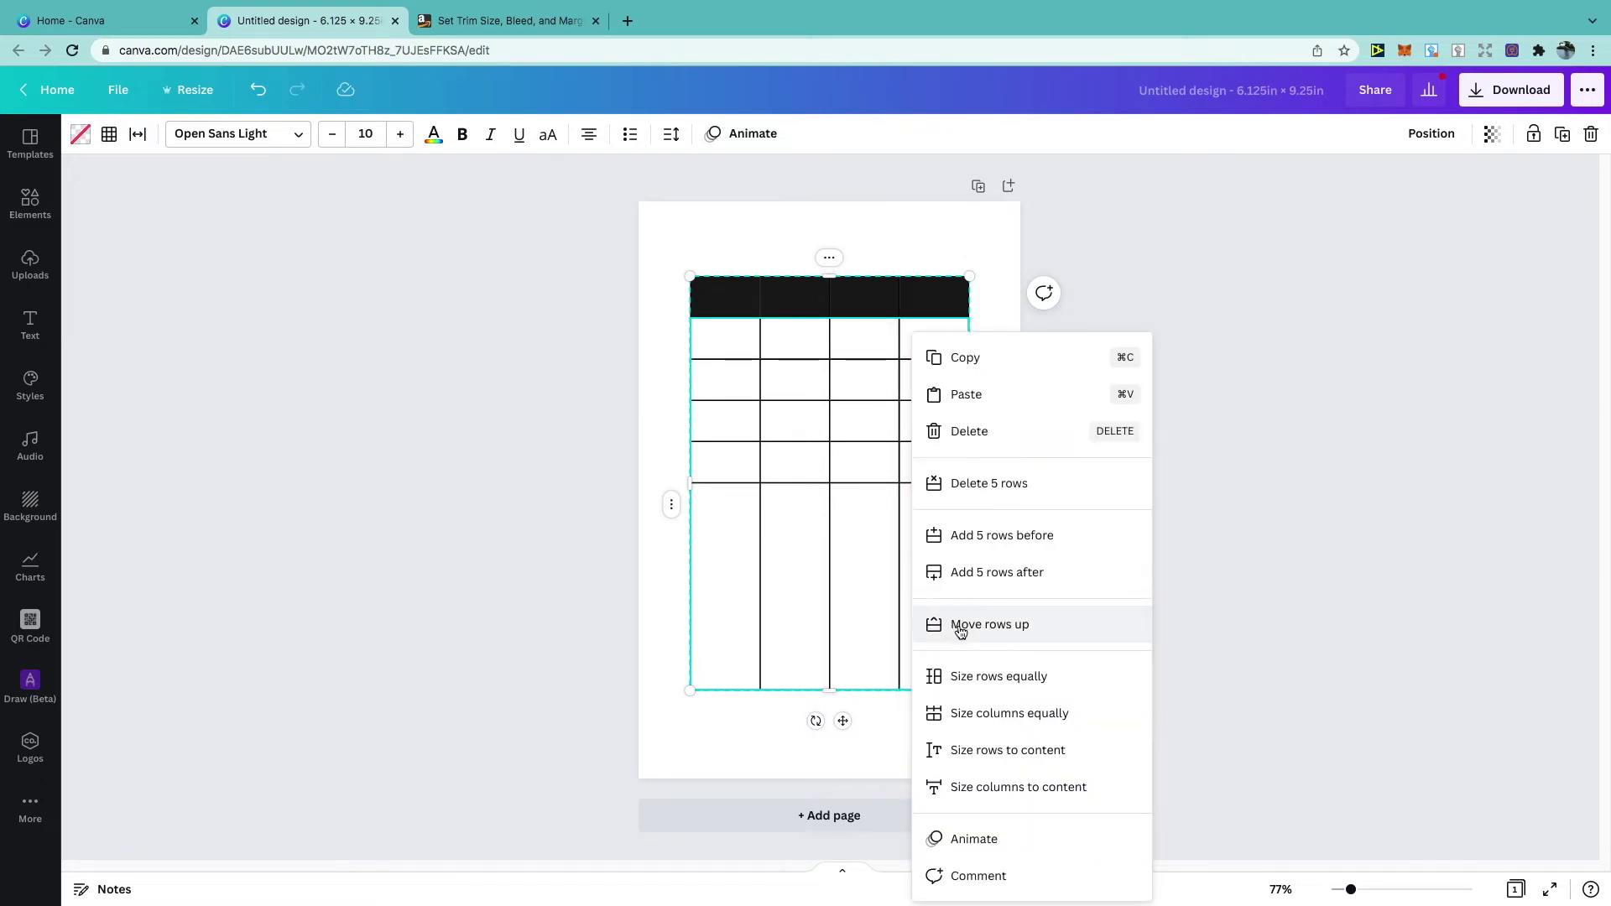
{"action": "left_click", "coordinate": [983, 675]}
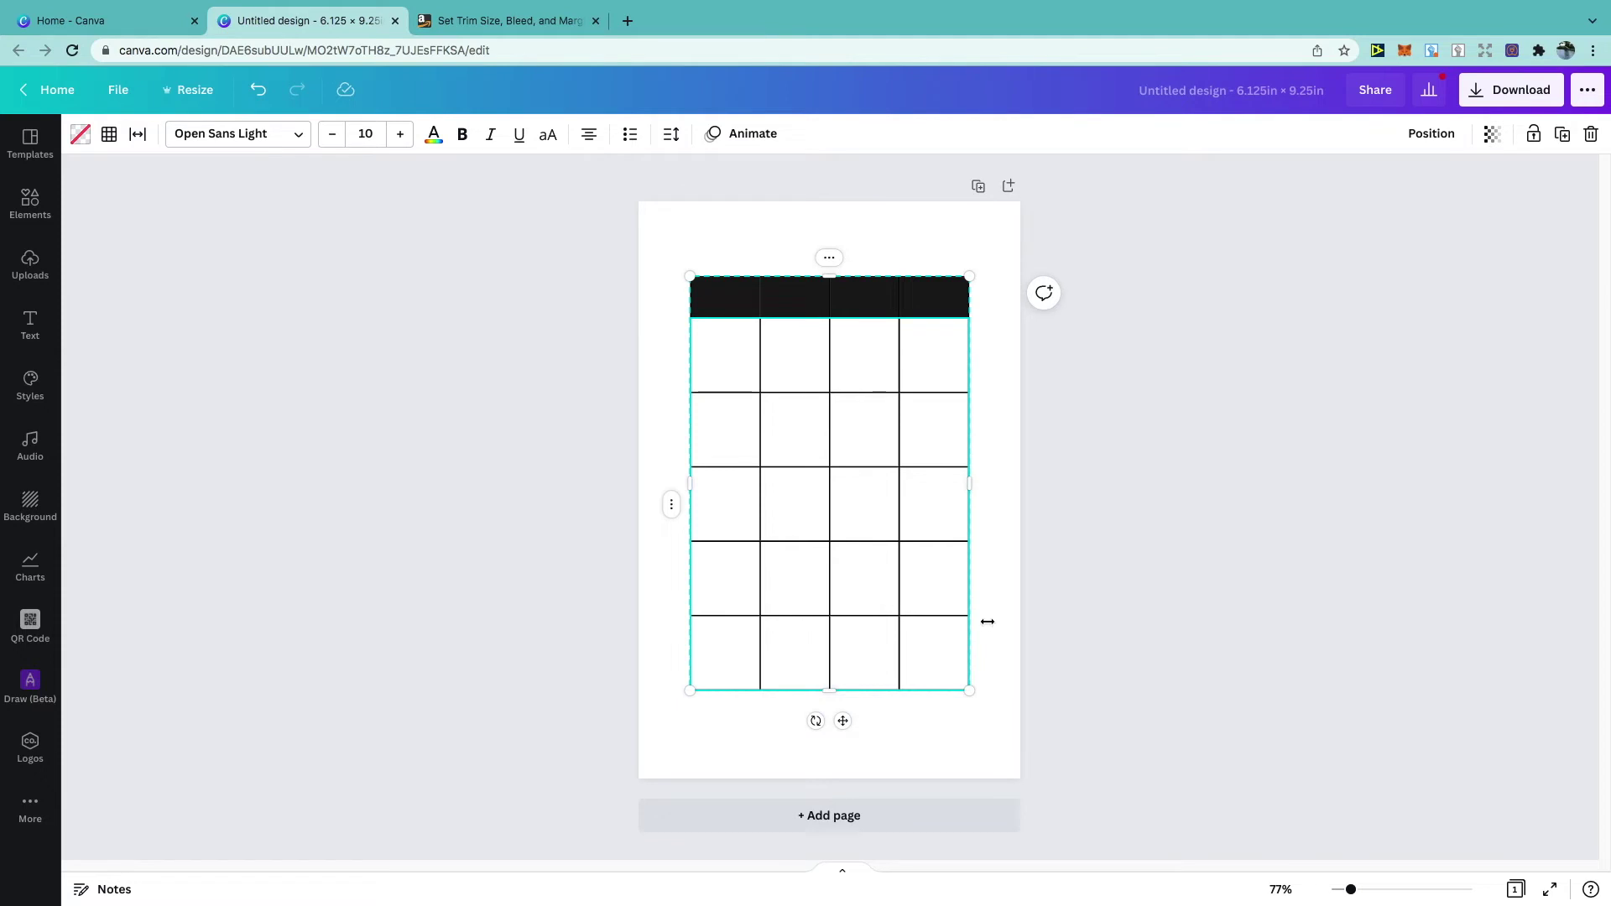
Duplicate the table page, then scroll back up to page 1
{"action": "left_click", "coordinate": [980, 185]}
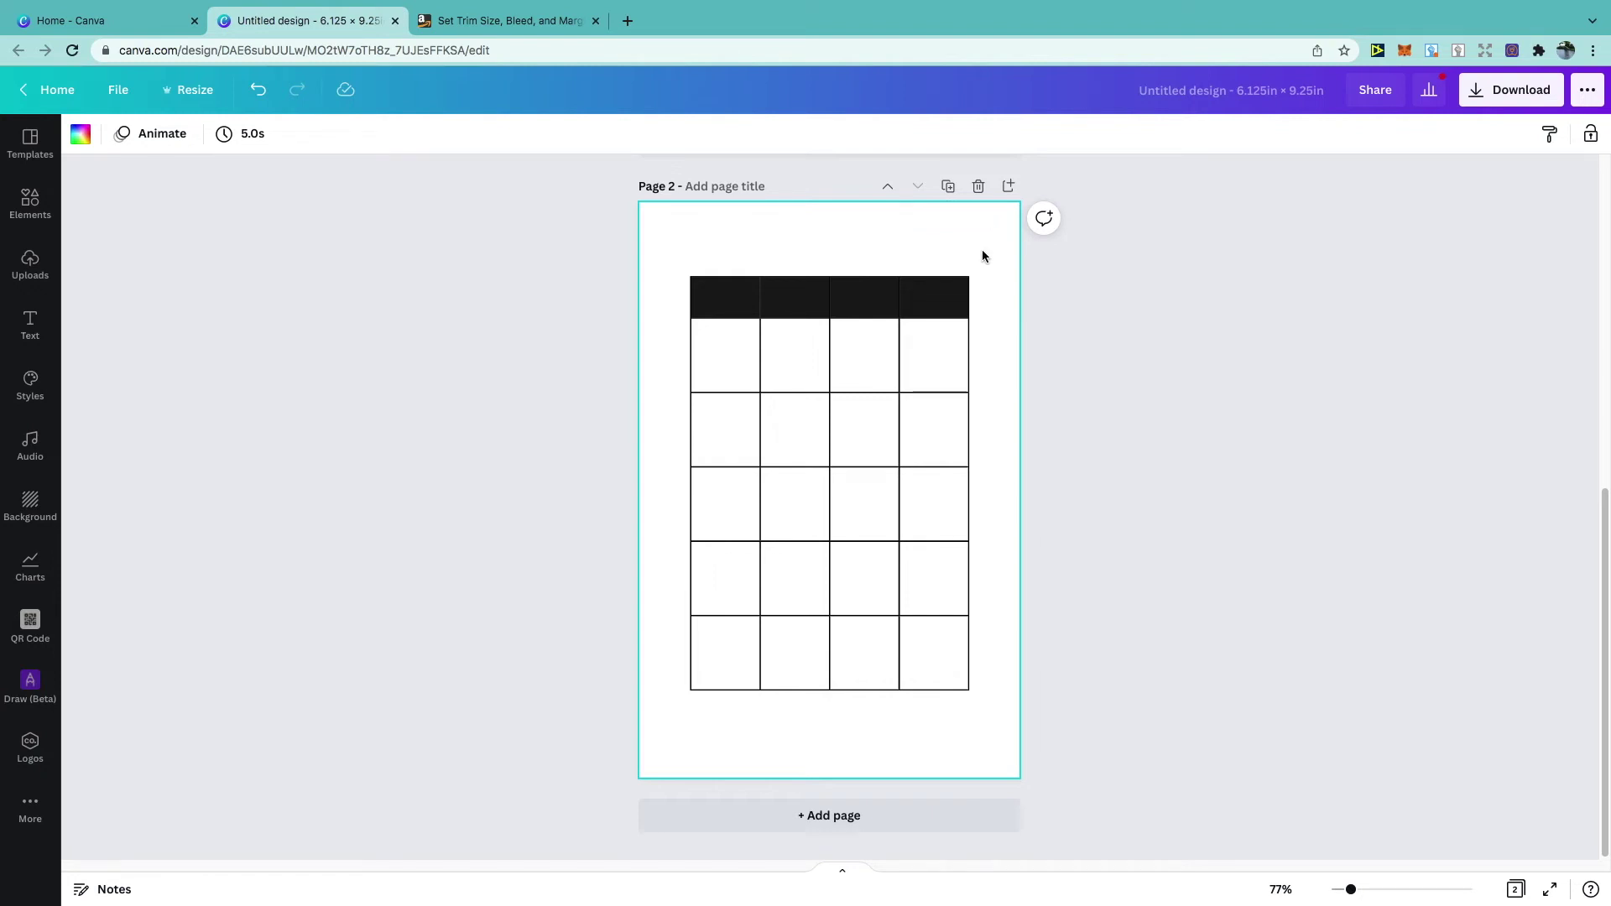
{"action": "scroll", "coordinate": [984, 250], "scroll_direction": "up", "scroll_amount": 1}
{"action": "scroll", "coordinate": [982, 255], "scroll_direction": "up", "scroll_amount": 5}
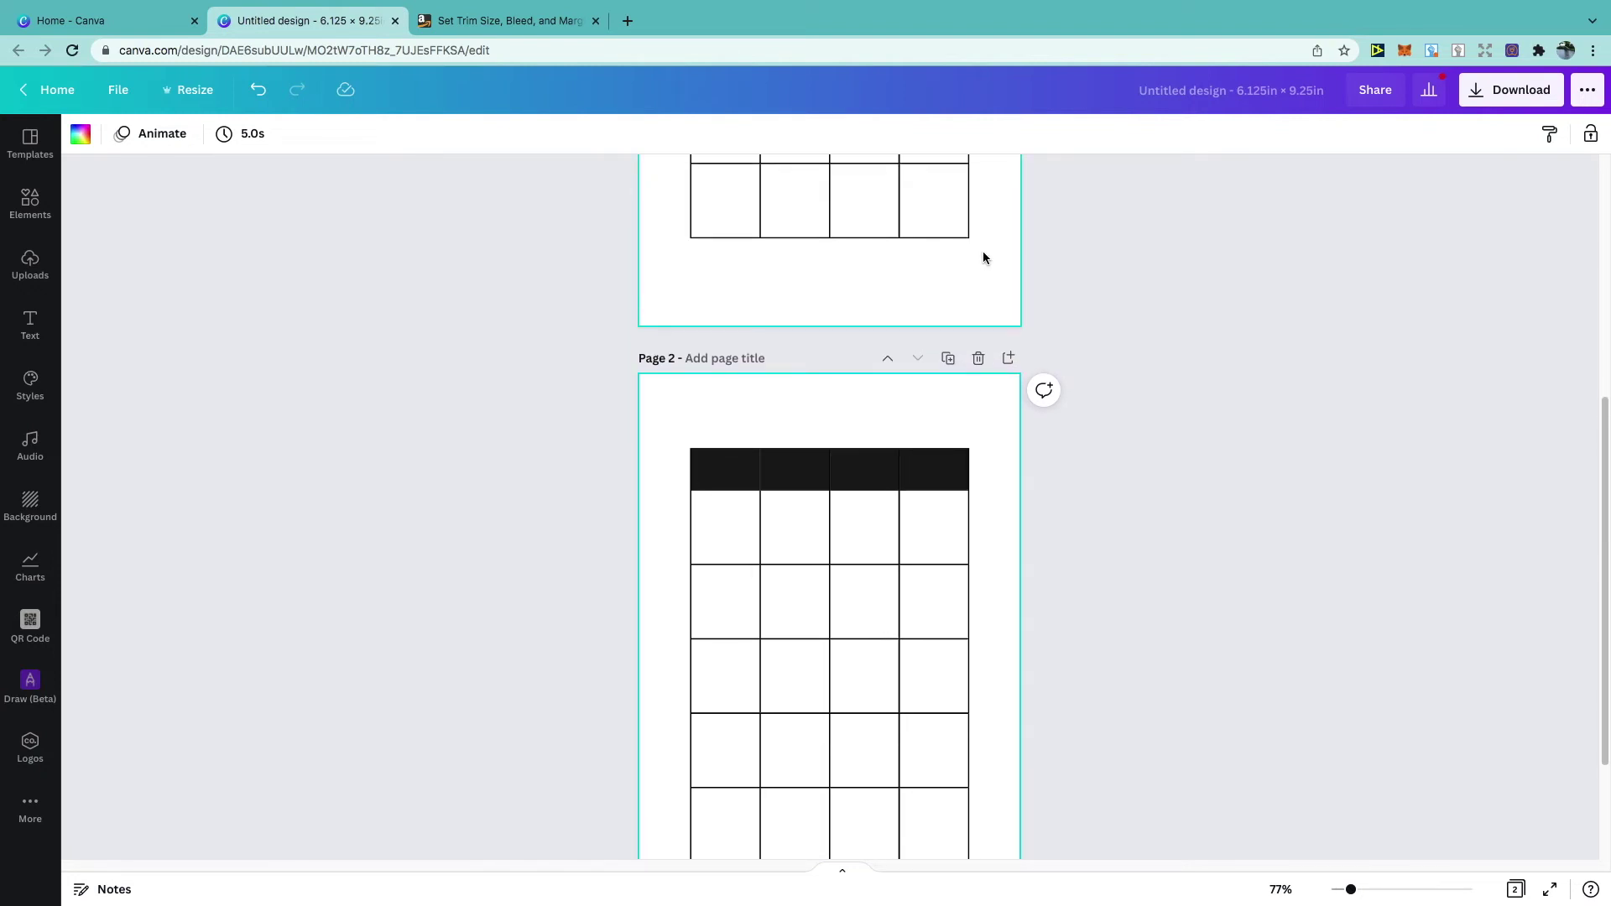
{"action": "scroll", "coordinate": [984, 257], "scroll_direction": "up", "scroll_amount": 3}
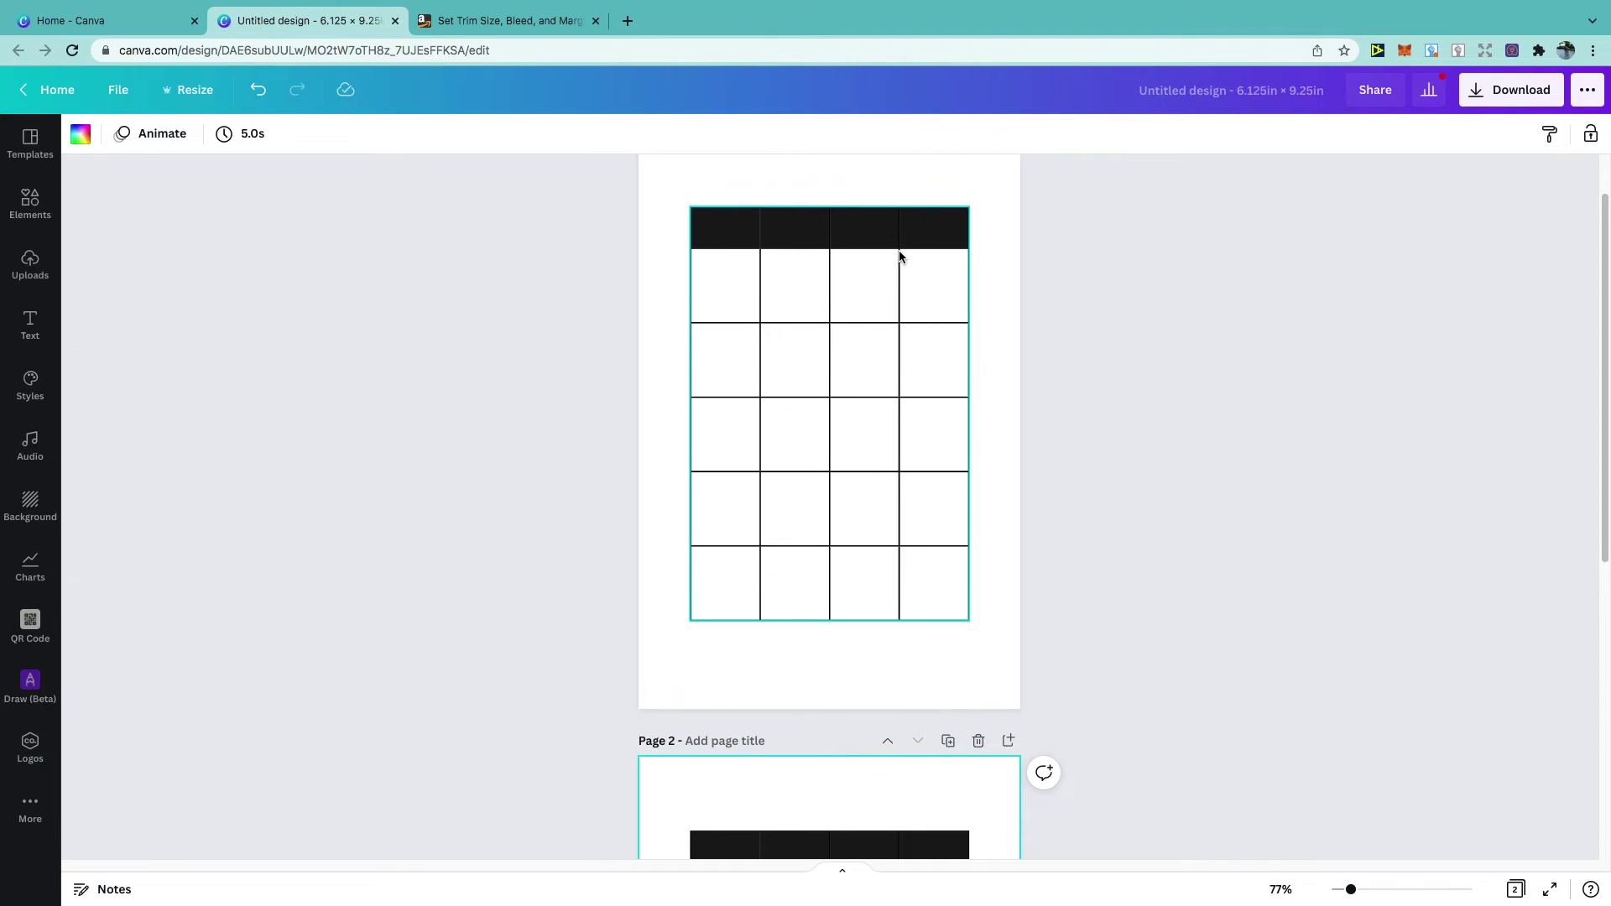
Enter SUNDAY in the top-left header cell of the page 1 table
{"action": "left_click", "coordinate": [721, 250]}
{"action": "left_click", "coordinate": [722, 247]}
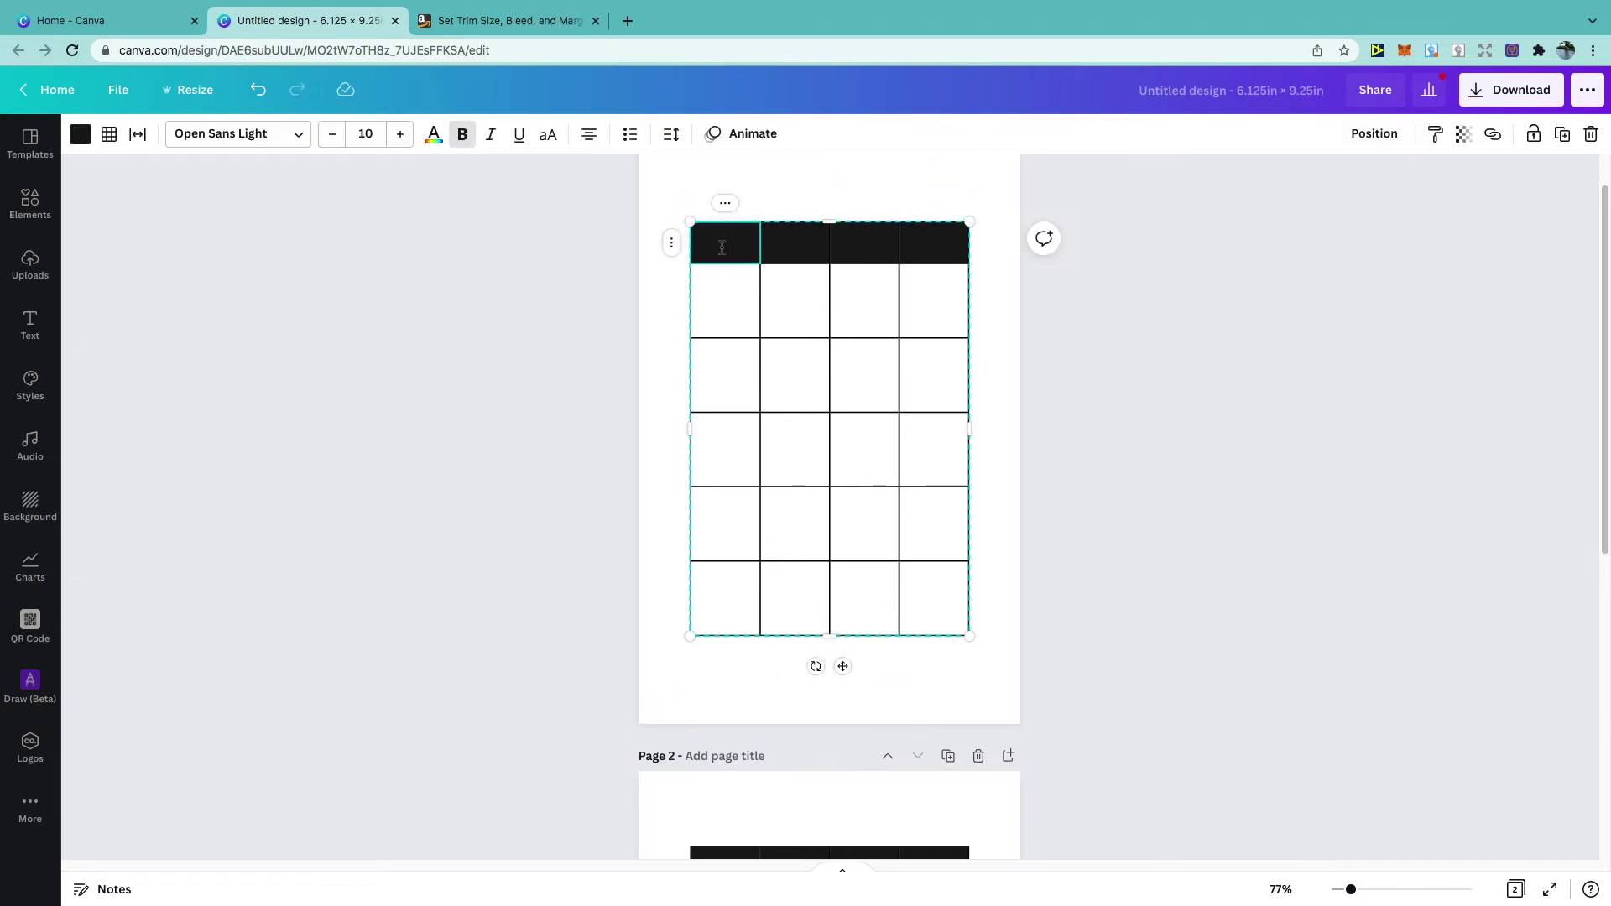
{"action": "left_click", "coordinate": [729, 300]}
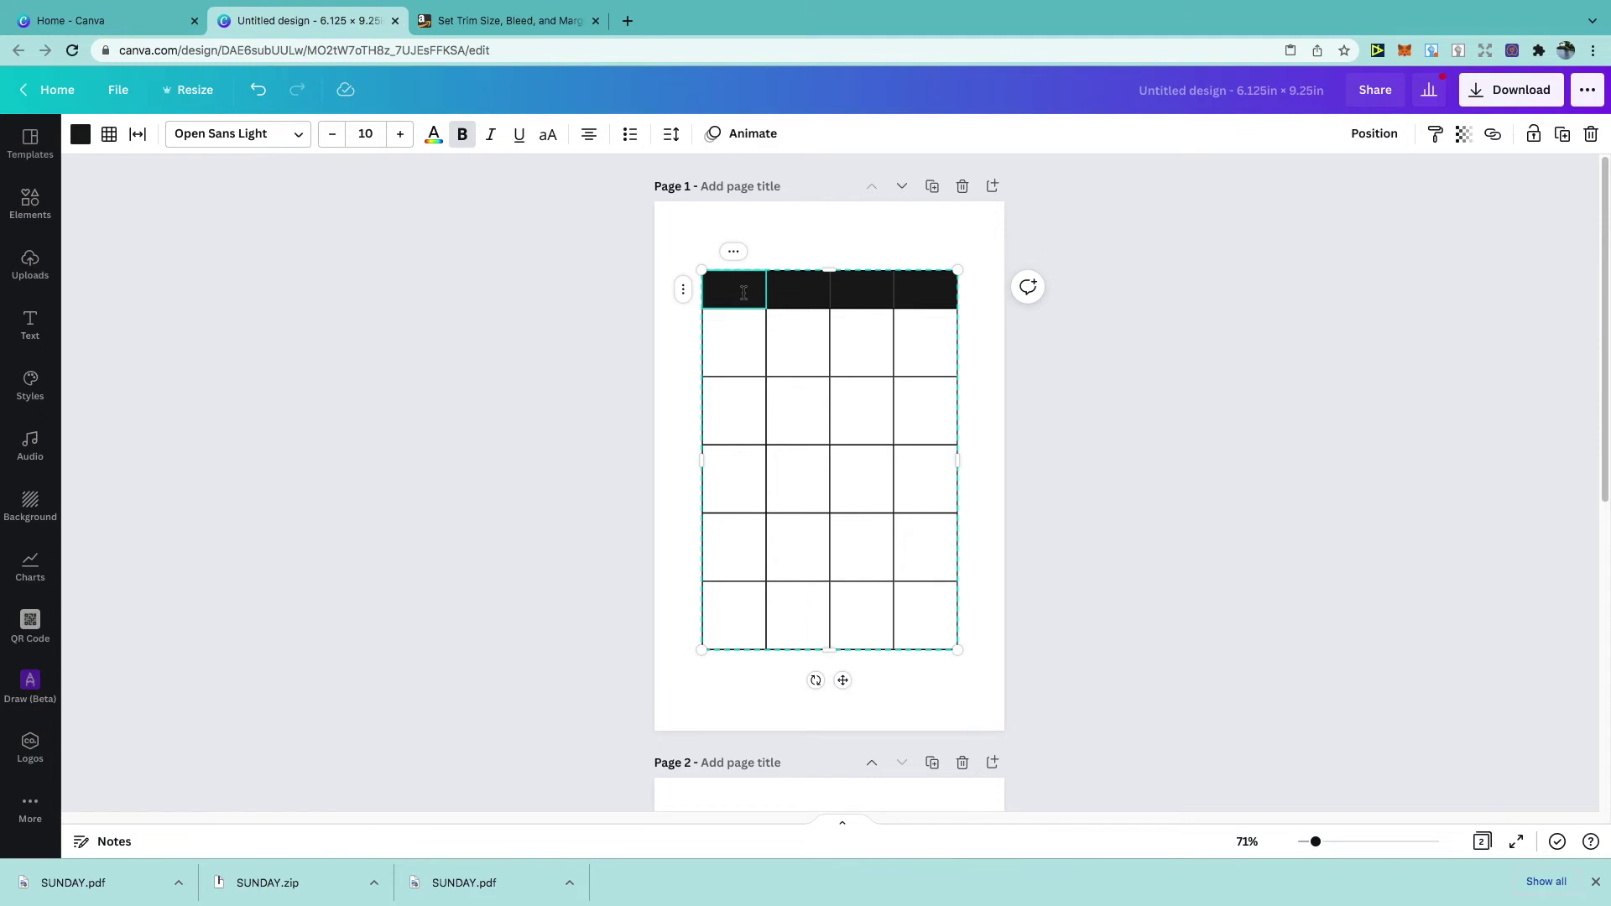
{"action": "type", "text": "SUNDAY"}
{"action": "key", "text": "Tab"}
{"action": "scroll", "coordinate": [829, 461], "scroll_direction": "down", "scroll_amount": 5}
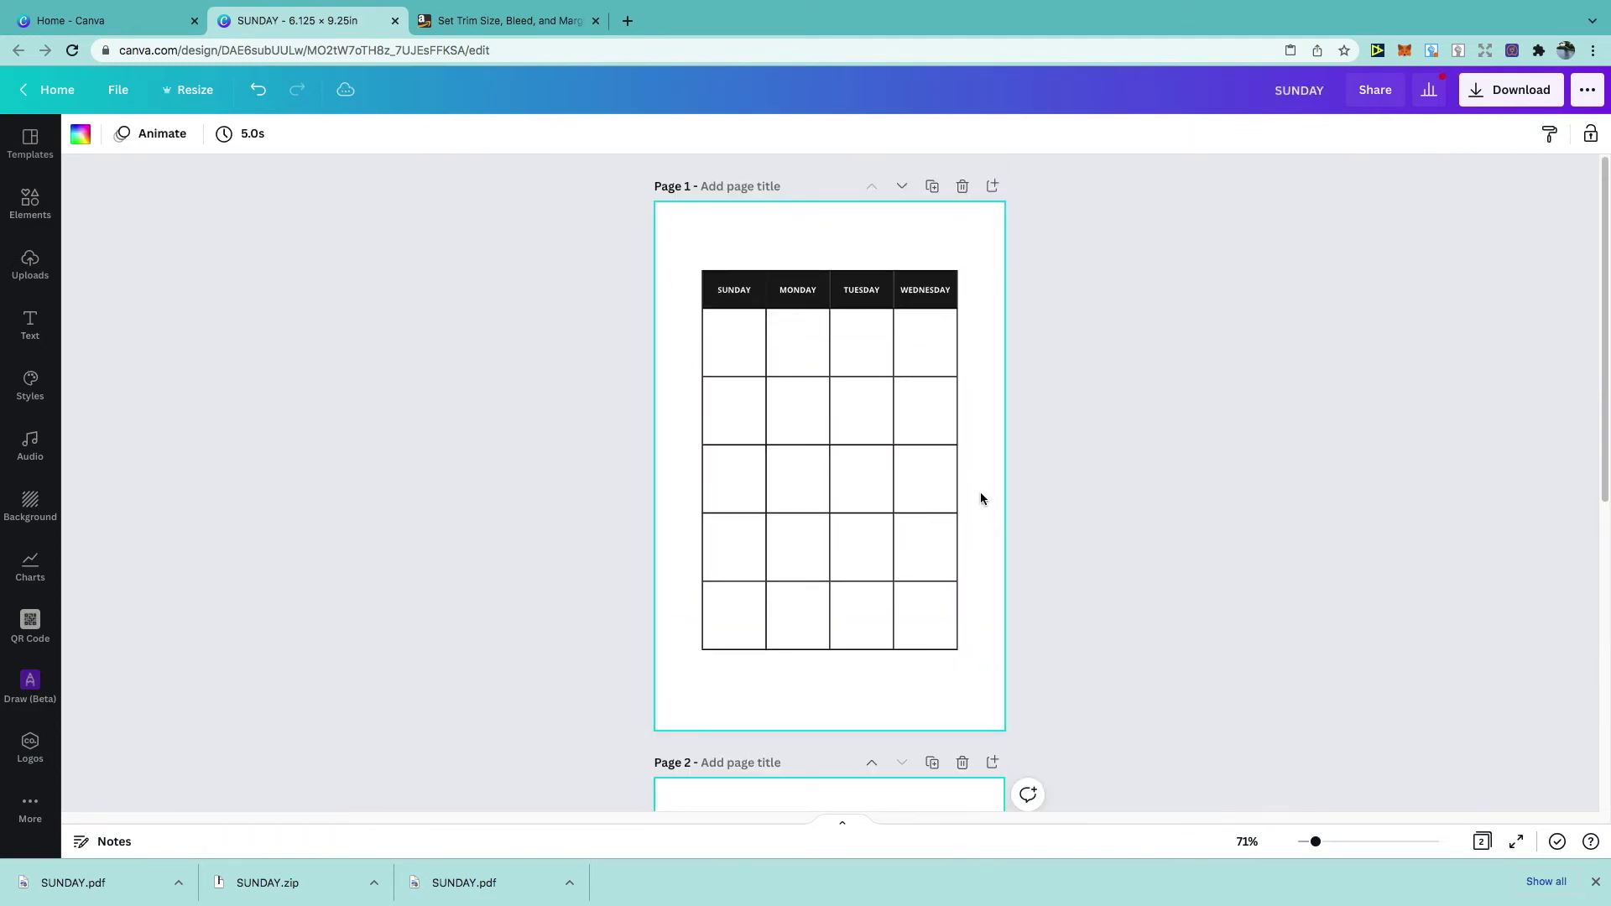
Enter the dates 5, 9, 15 and 19 in the page 1 date cells
{"action": "left_click", "coordinate": [745, 342]}
{"action": "scroll", "coordinate": [746, 453], "scroll_direction": "down", "scroll_amount": 5}
{"action": "left_click", "coordinate": [746, 454]}
{"action": "type", "text": "5"}
{"action": "scroll", "coordinate": [746, 453], "scroll_direction": "up", "scroll_amount": 5}
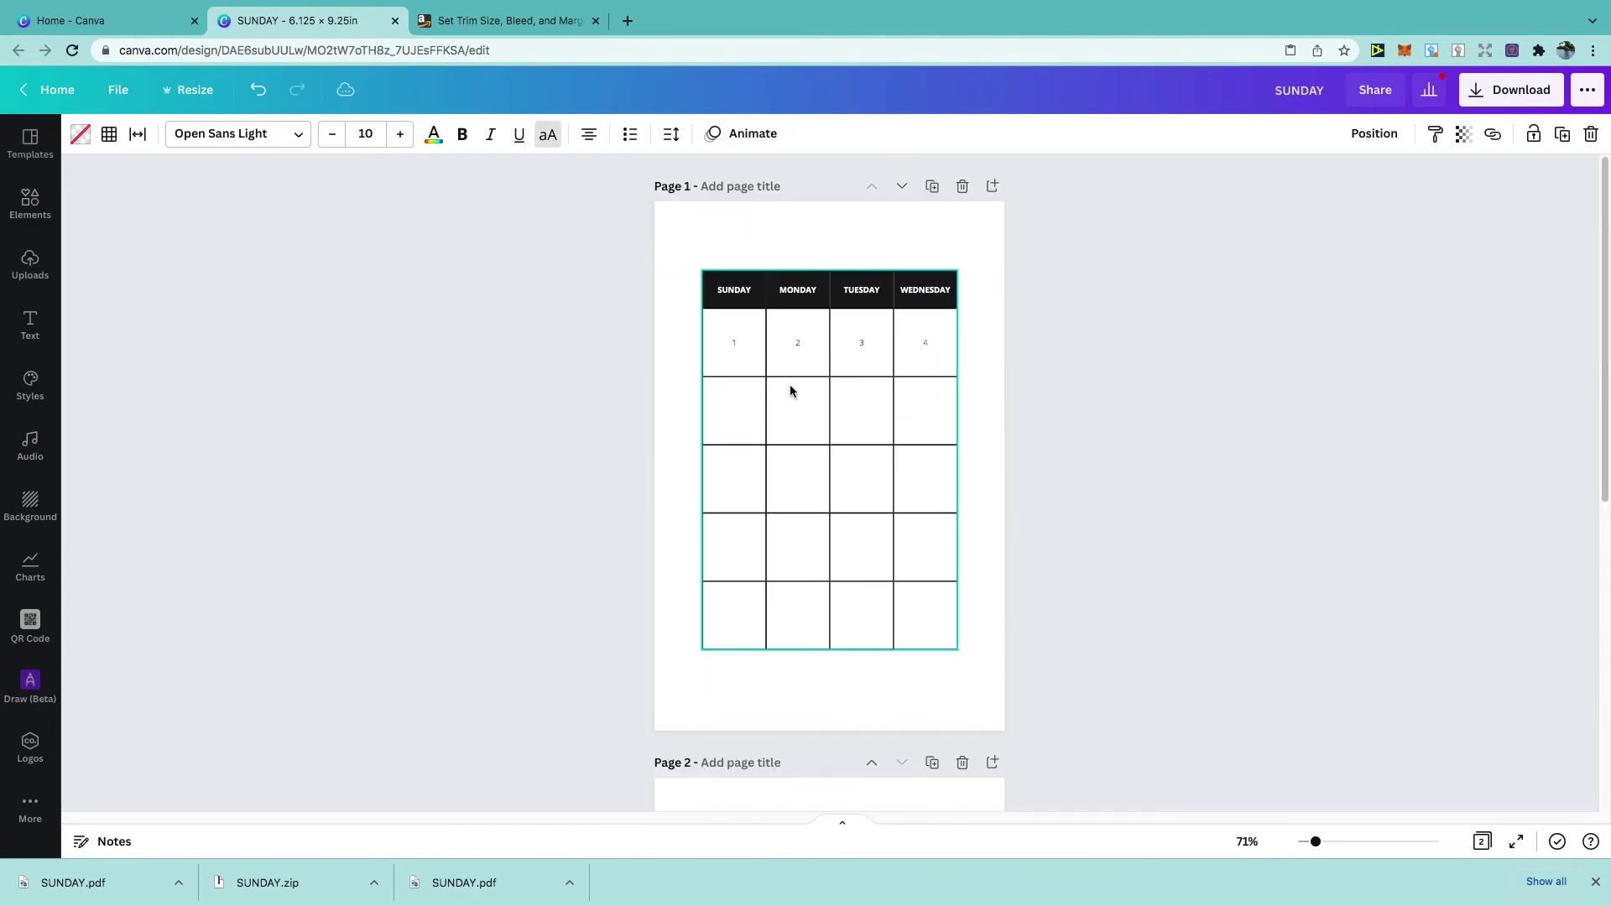
{"action": "left_click", "coordinate": [792, 388]}
{"action": "type", "text": "9"}
{"action": "scroll", "coordinate": [791, 388], "scroll_direction": "down", "scroll_amount": 5}
{"action": "scroll", "coordinate": [739, 474], "scroll_direction": "up", "scroll_amount": 3}
{"action": "scroll", "coordinate": [829, 462], "scroll_direction": "up", "scroll_amount": 2}
{"action": "type", "text": "15"}
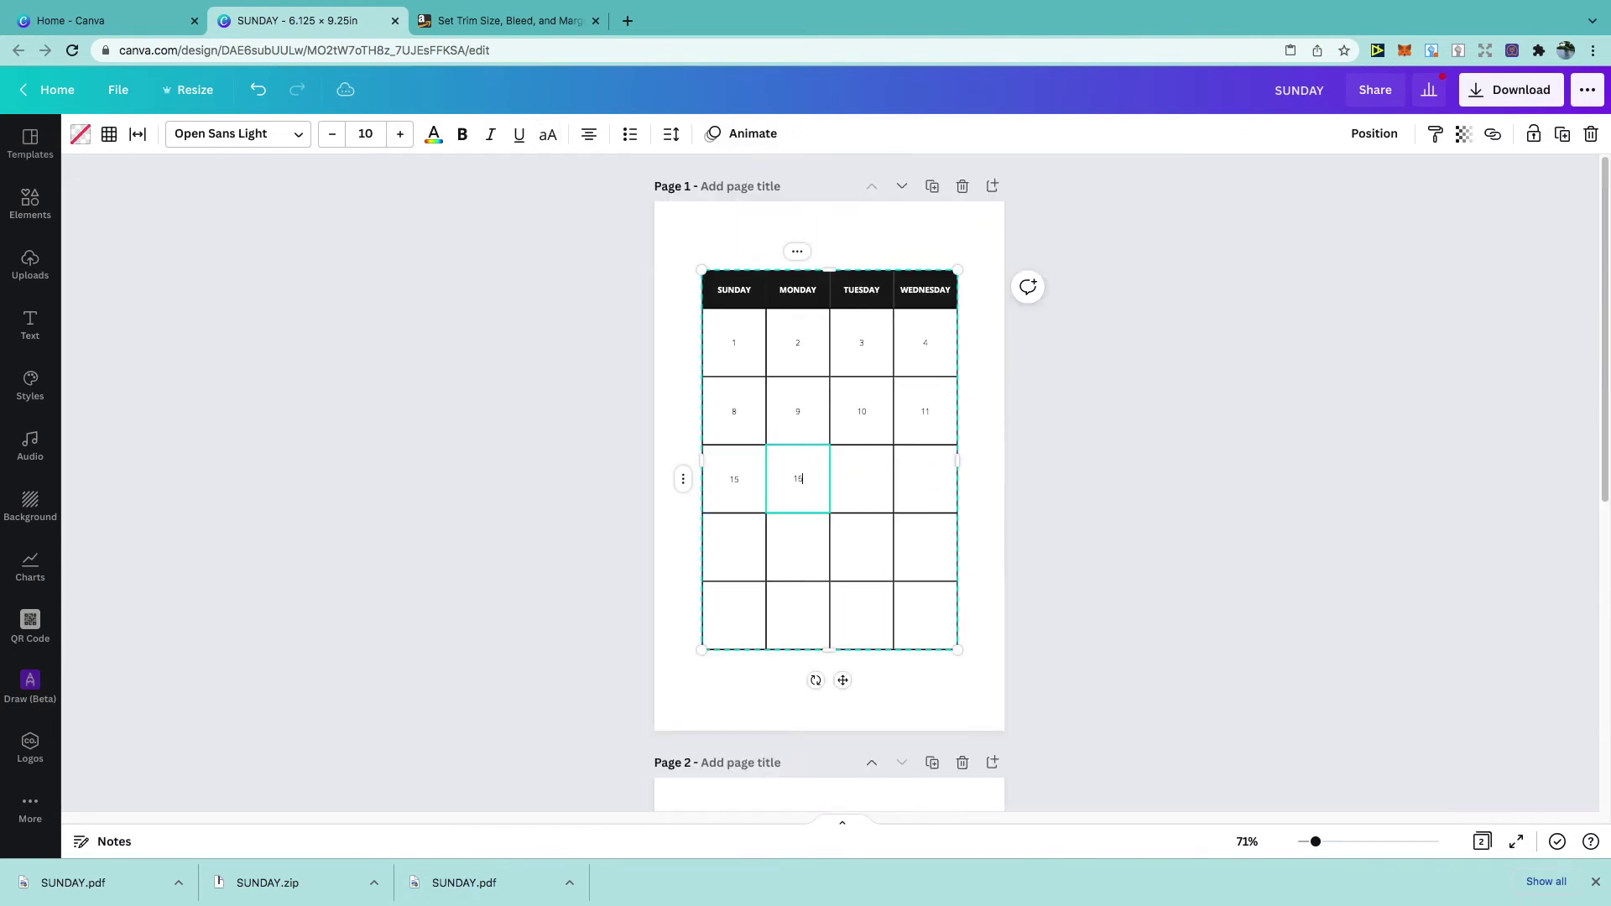
{"action": "scroll", "coordinate": [829, 462], "scroll_direction": "down", "scroll_amount": 5}
{"action": "type", "text": "19"}
{"action": "scroll", "coordinate": [829, 461], "scroll_direction": "up", "scroll_amount": 5}
Fill the fourth date row with 22, 23, 25 and 22
{"action": "left_click", "coordinate": [729, 484]}
{"action": "type", "text": "22"}
{"action": "key", "text": "Tab"}
{"action": "type", "text": "23"}
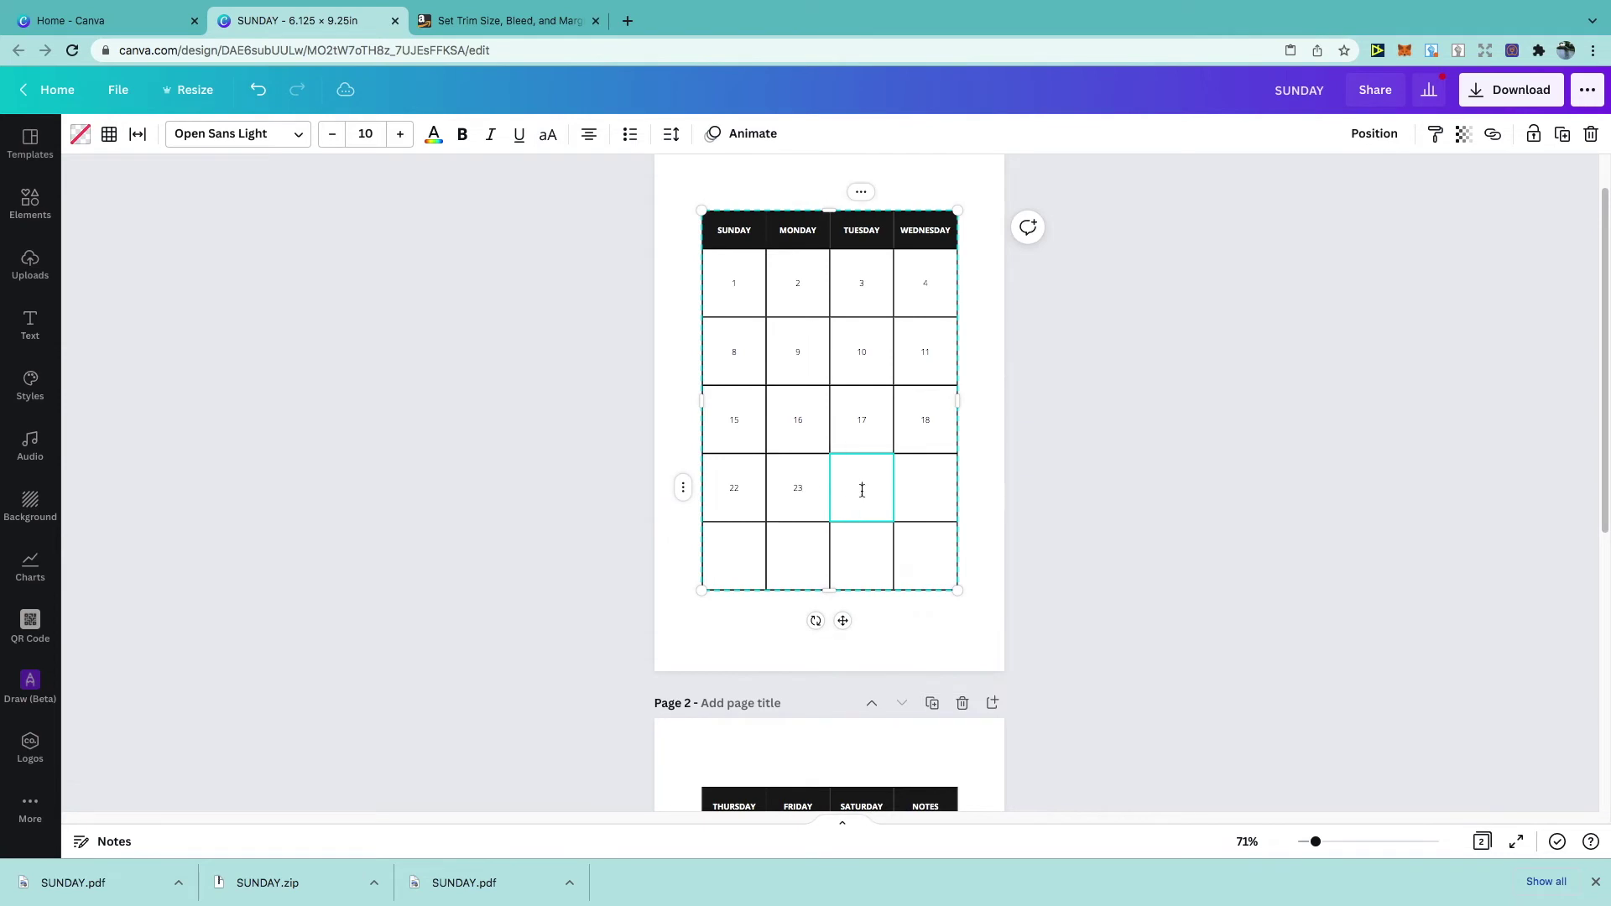
{"action": "key", "text": "Tab"}
{"action": "type", "text": "25"}
{"action": "scroll", "coordinate": [739, 436], "scroll_direction": "down", "scroll_amount": 5}
{"action": "type", "text": "22"}
{"action": "scroll", "coordinate": [740, 396], "scroll_direction": "up", "scroll_amount": 4}
Fill the last date row with 29, 30 and 31
{"action": "left_click", "coordinate": [739, 391]}
{"action": "type", "text": "29"}
{"action": "key", "text": "Tab"}
{"action": "type", "text": "30"}
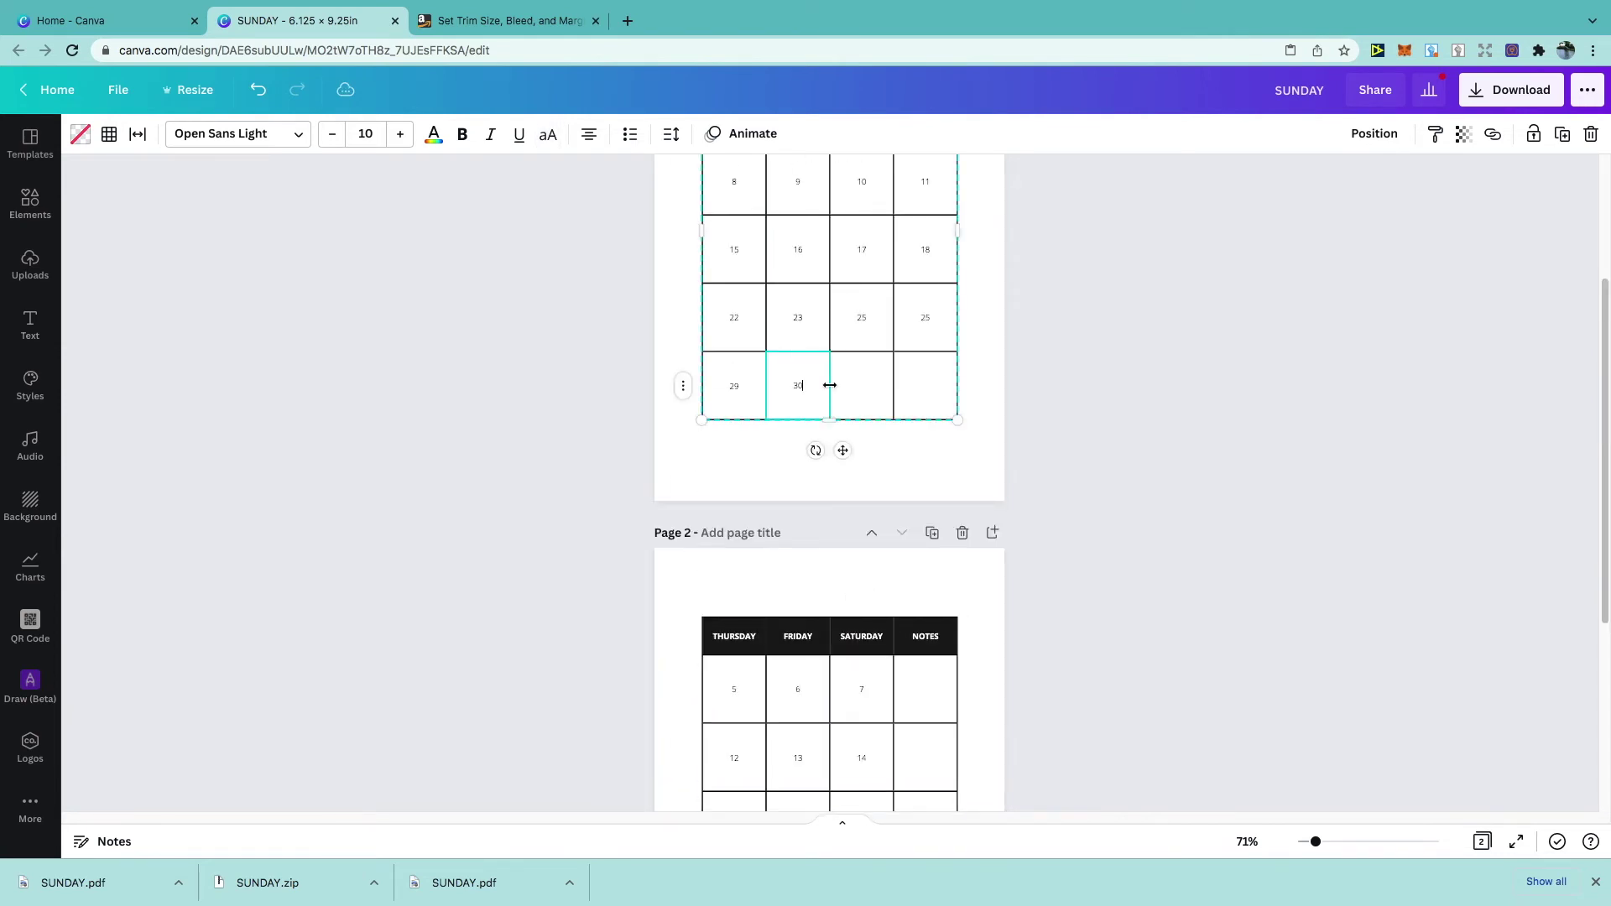
{"action": "key", "text": "Tab"}
{"action": "type", "text": "31"}
{"action": "scroll", "coordinate": [780, 386], "scroll_direction": "up", "scroll_amount": 3}
{"action": "key", "text": "Escape"}
{"action": "key", "text": "Escape"}
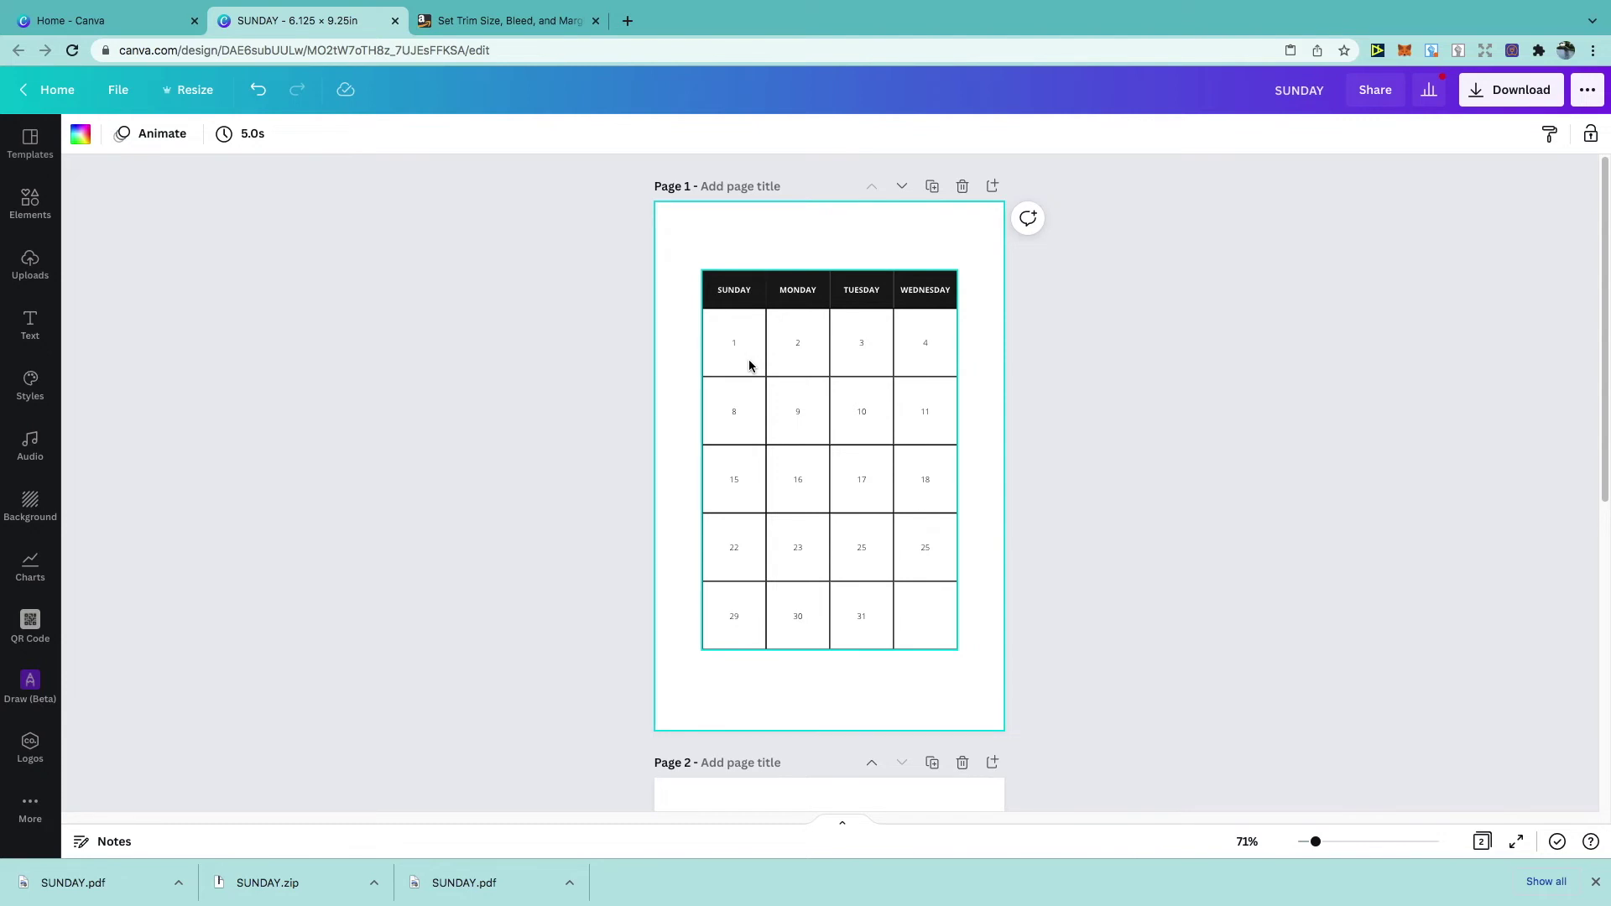
{"action": "left_click", "coordinate": [749, 366]}
Align the page 1 date numbers to the top-left of their cells
{"action": "left_click_drag", "start_coordinate": [749, 366], "coordinate": [934, 611]}
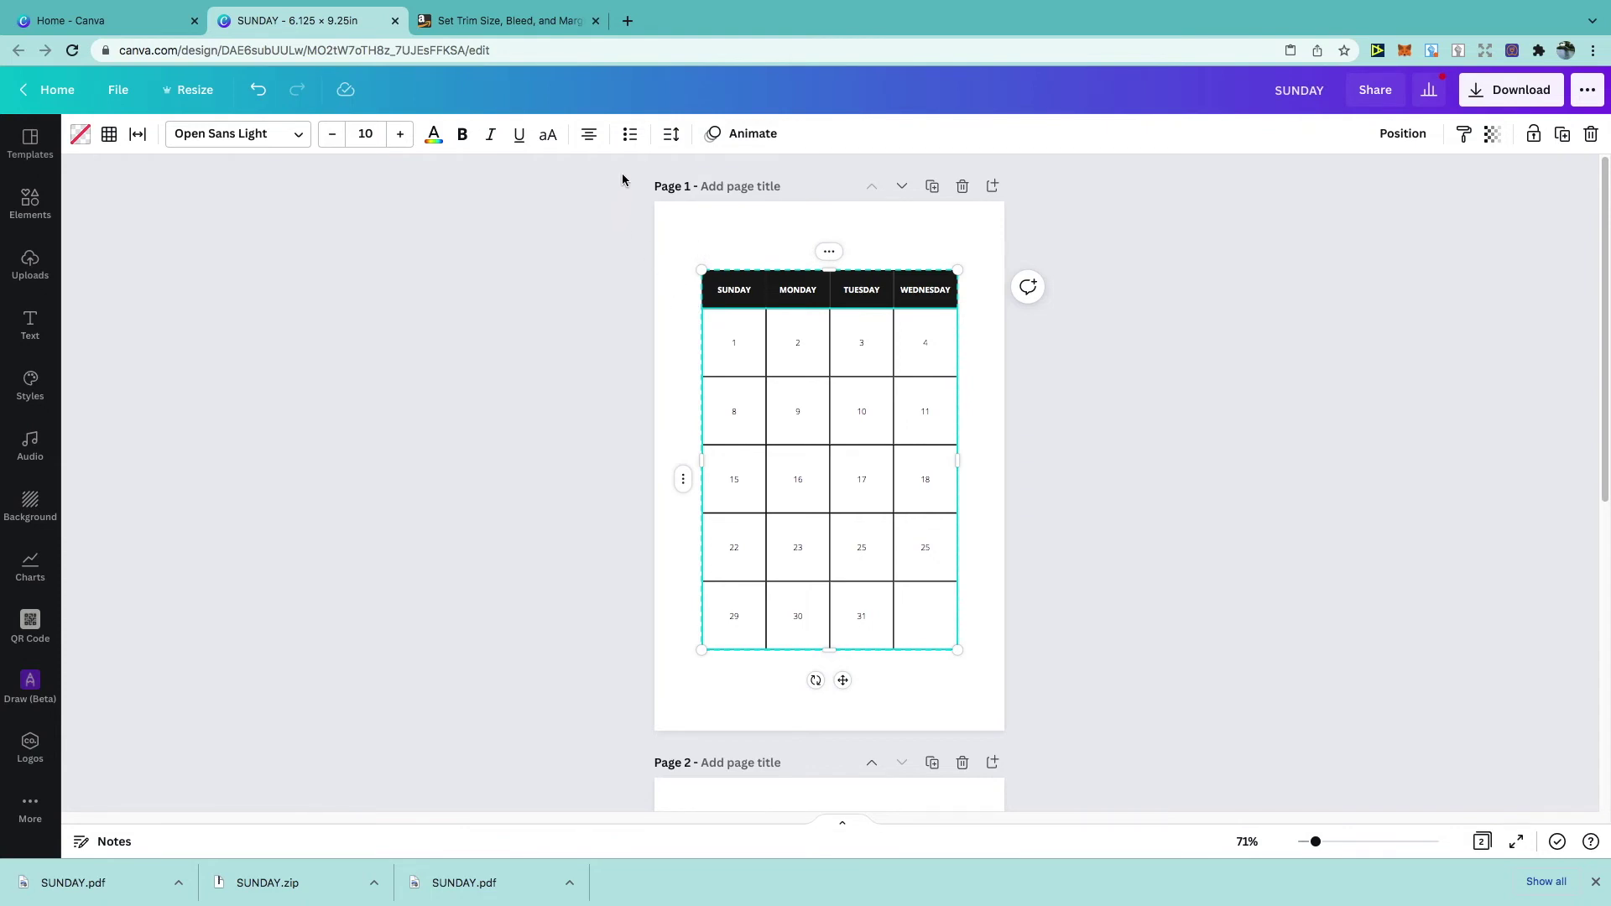
{"action": "left_click", "coordinate": [673, 139]}
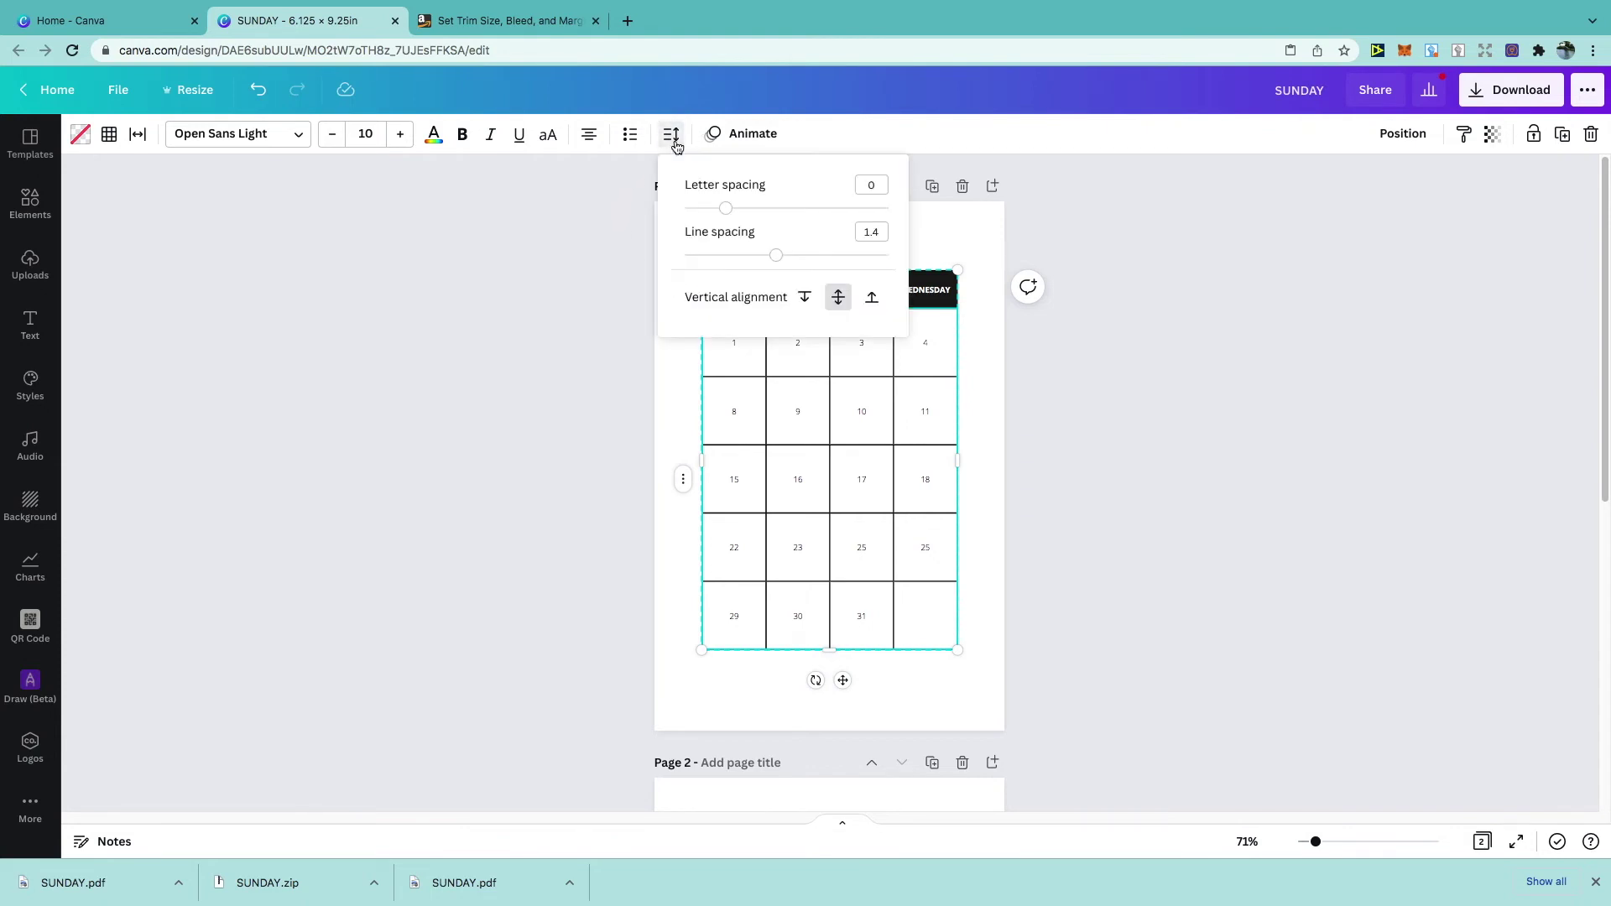
{"action": "left_click", "coordinate": [806, 299]}
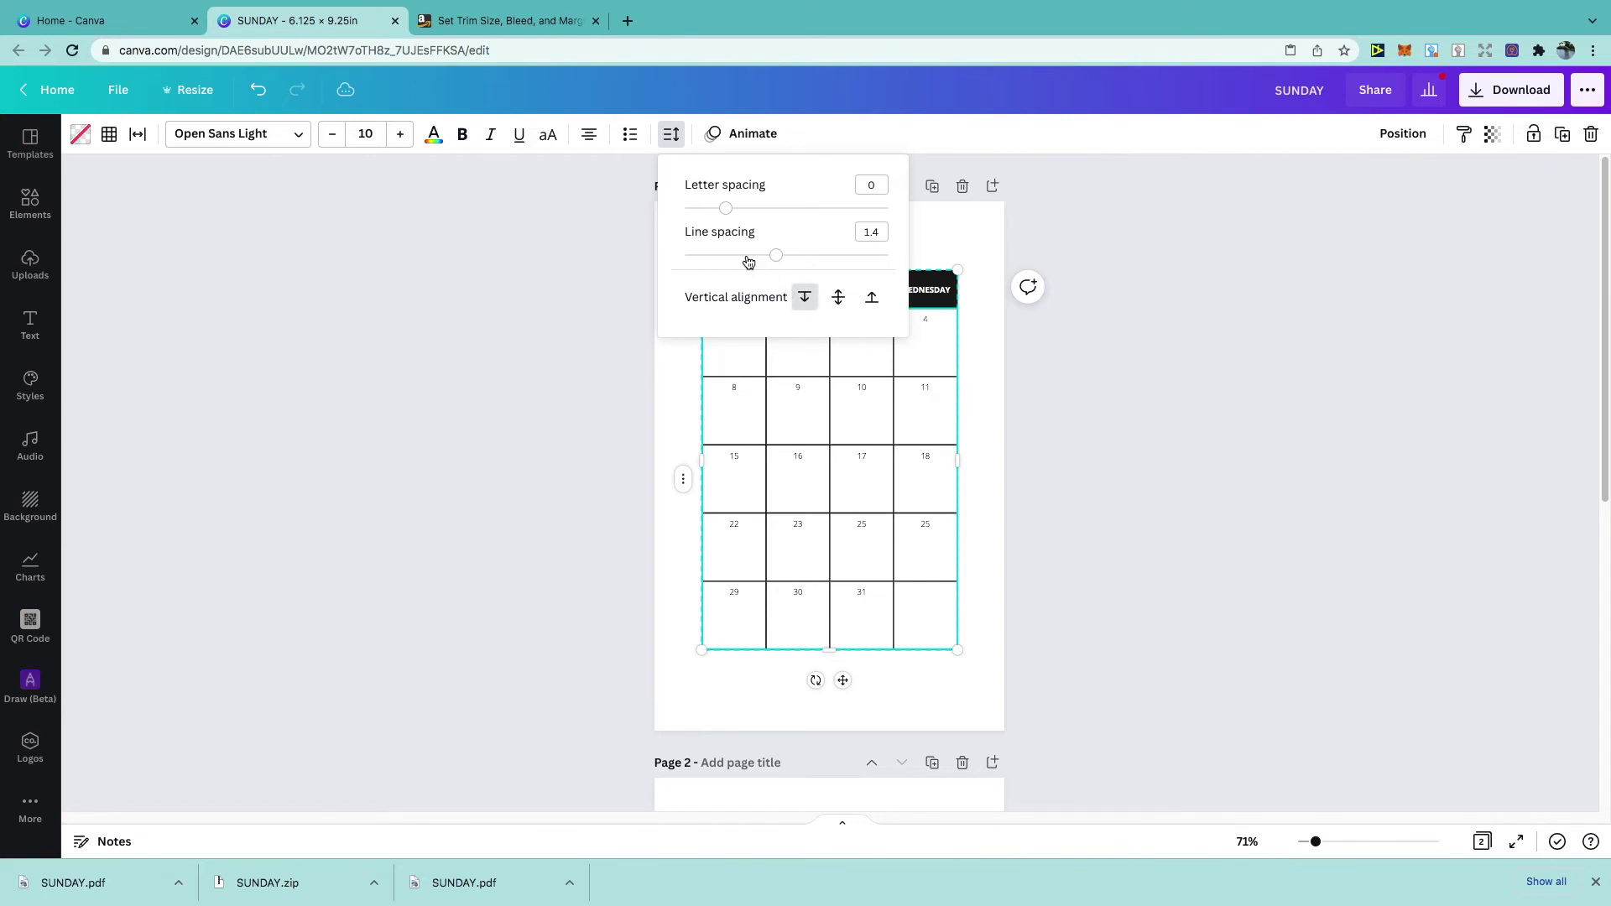
{"action": "left_click", "coordinate": [588, 145]}
{"action": "left_click", "coordinate": [588, 144]}
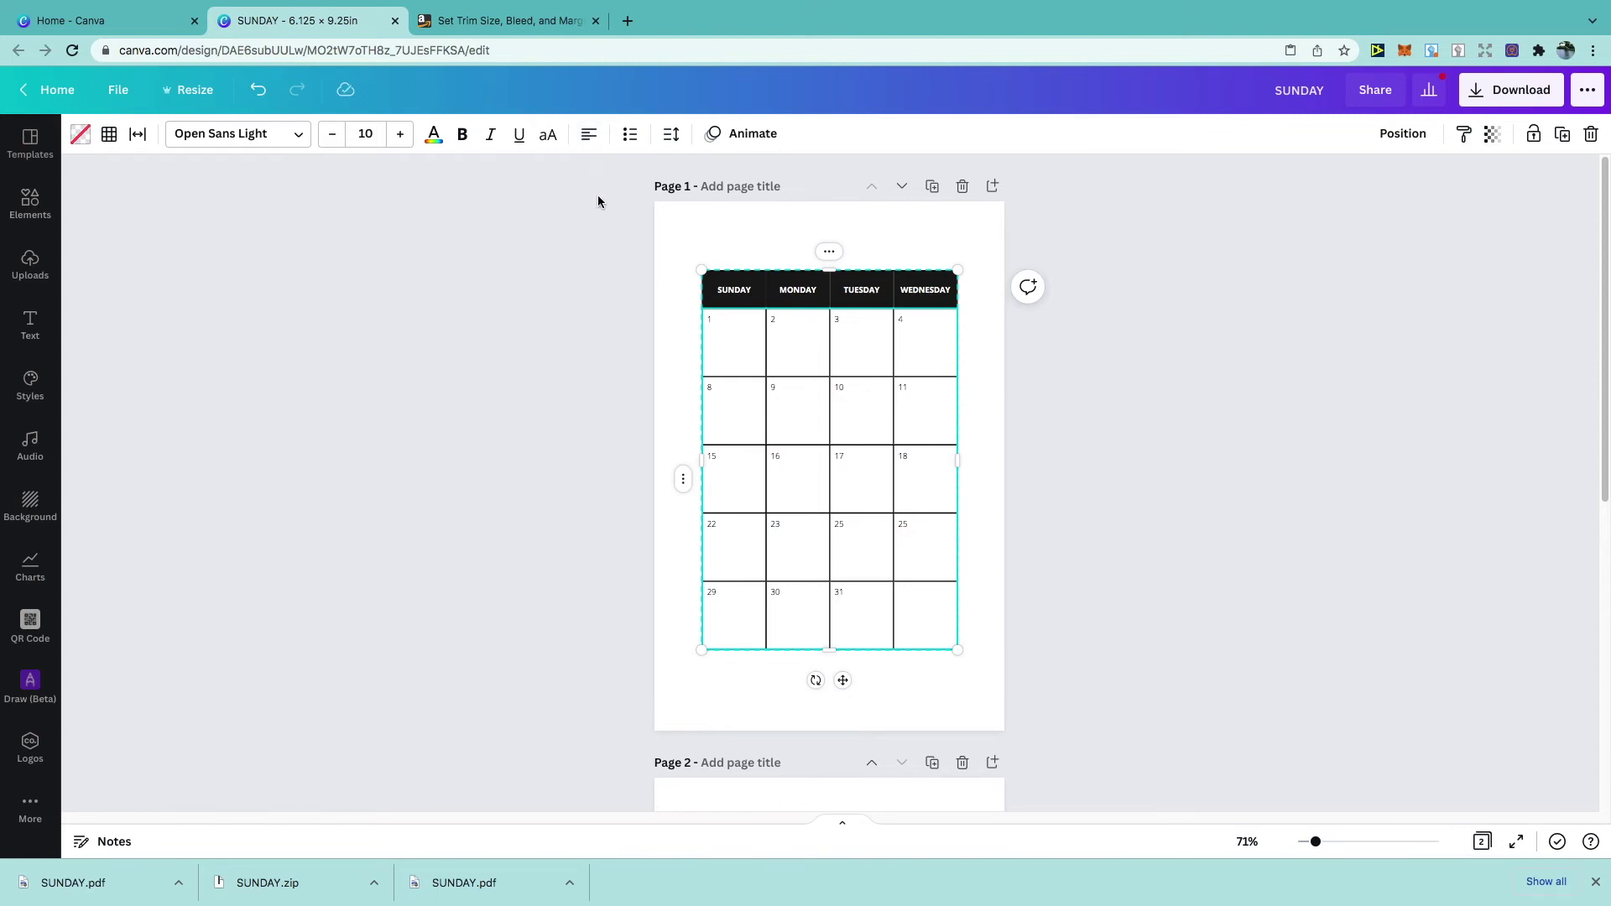
Top-align the date numbers in all page 2 date cells
{"action": "scroll", "coordinate": [602, 222], "scroll_direction": "down", "scroll_amount": 10}
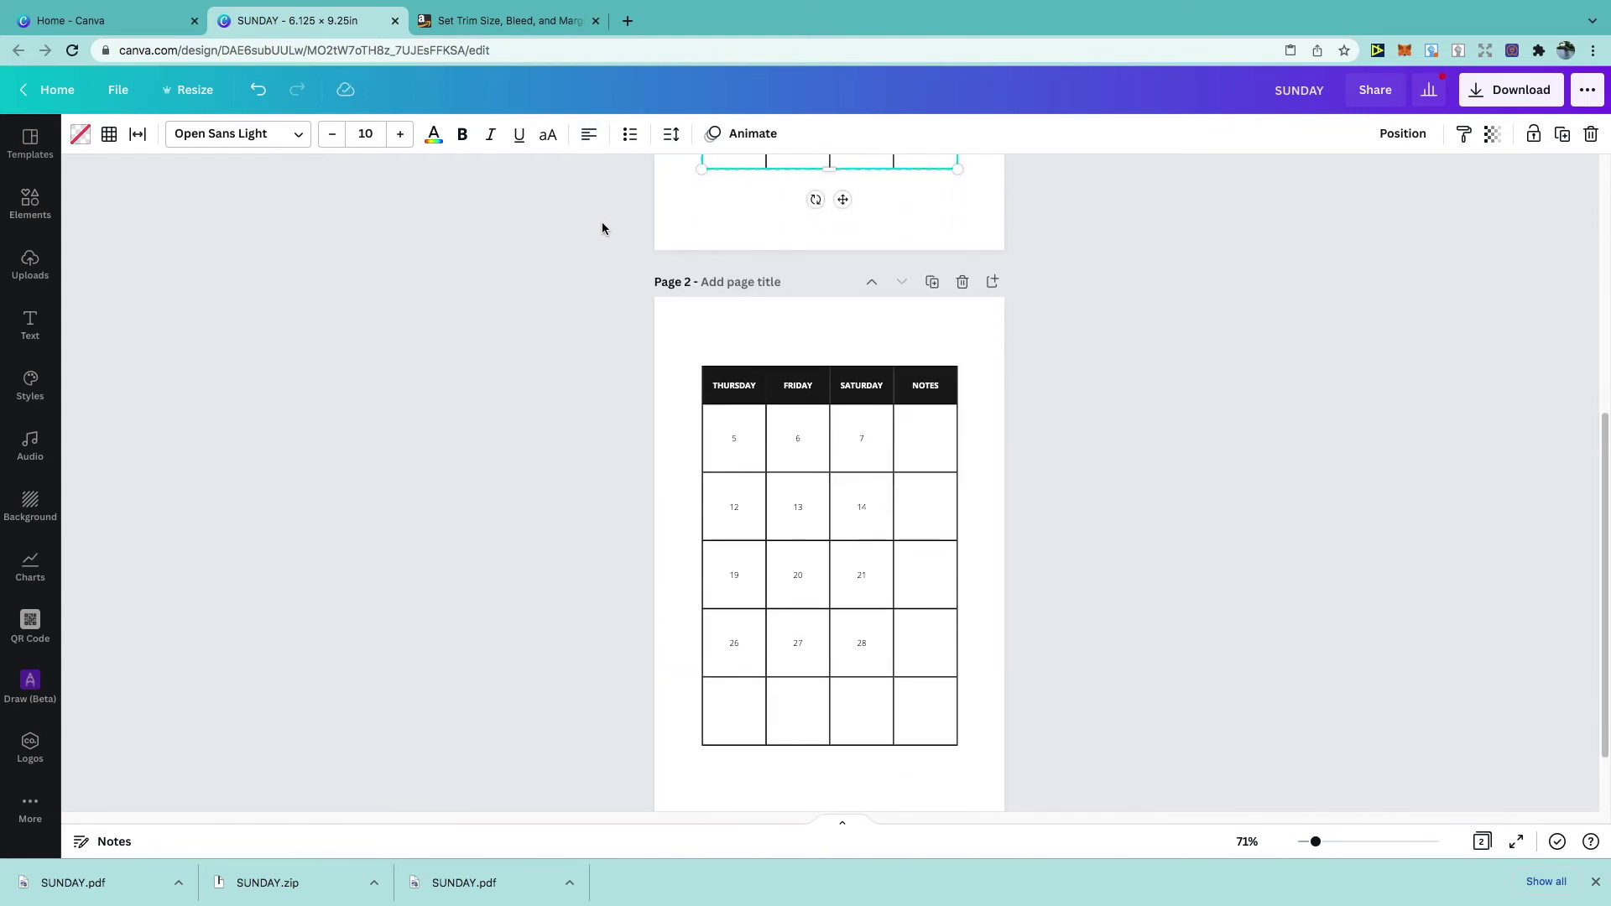
{"action": "left_click", "coordinate": [738, 337]}
{"action": "left_click_drag", "start_coordinate": [738, 337], "coordinate": [931, 606]}
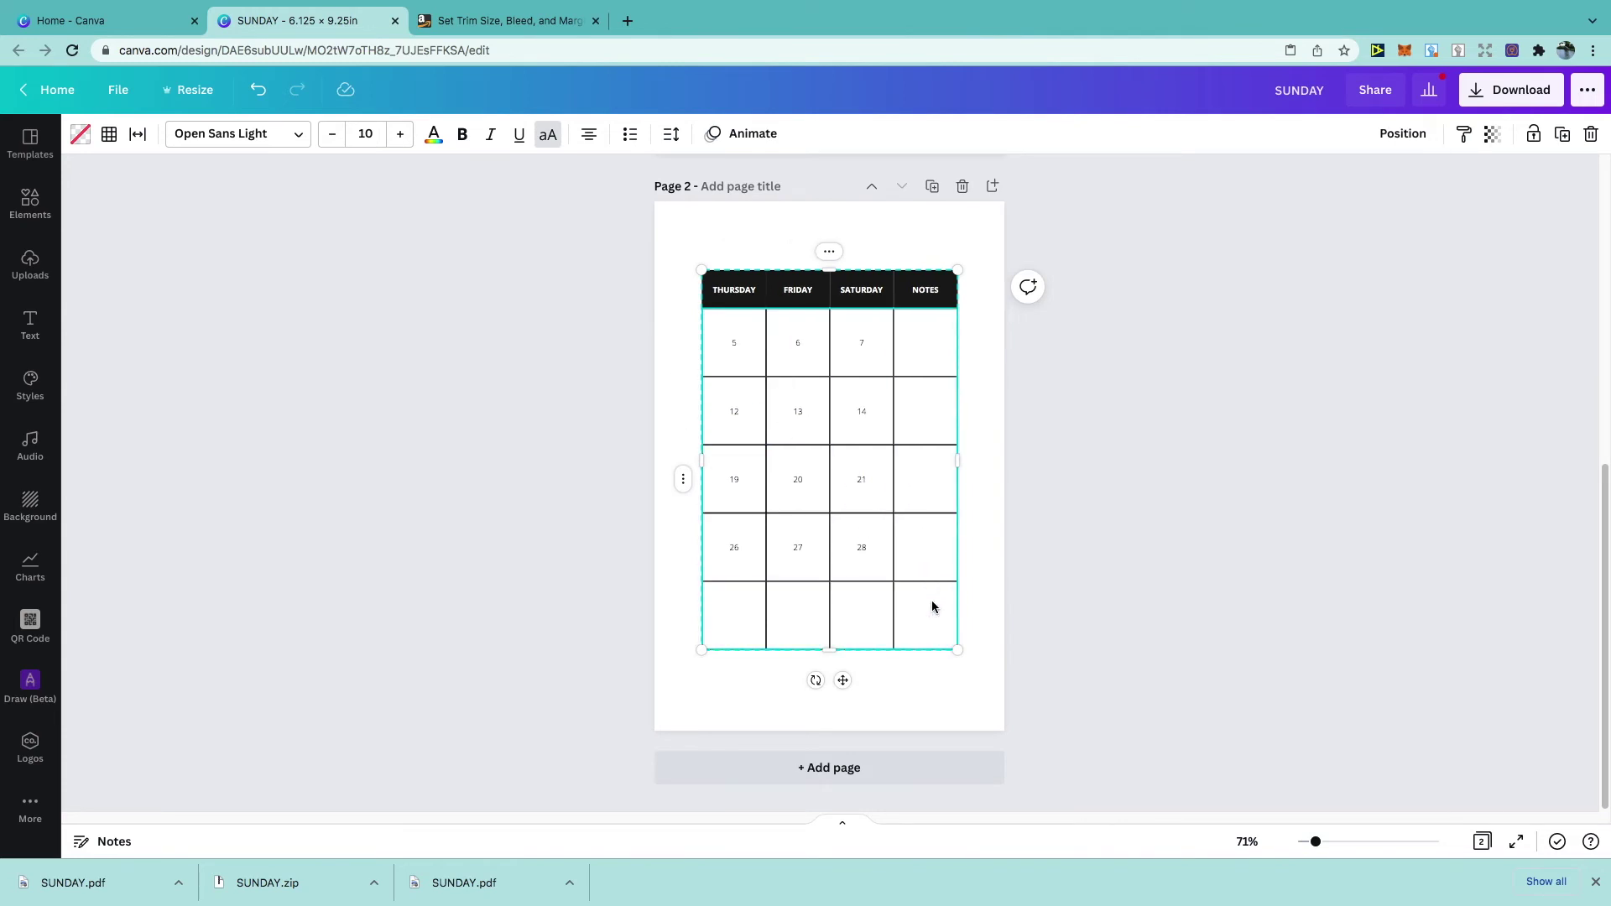
{"action": "left_click", "coordinate": [672, 135]}
{"action": "left_click", "coordinate": [804, 297]}
{"action": "left_click", "coordinate": [605, 250]}
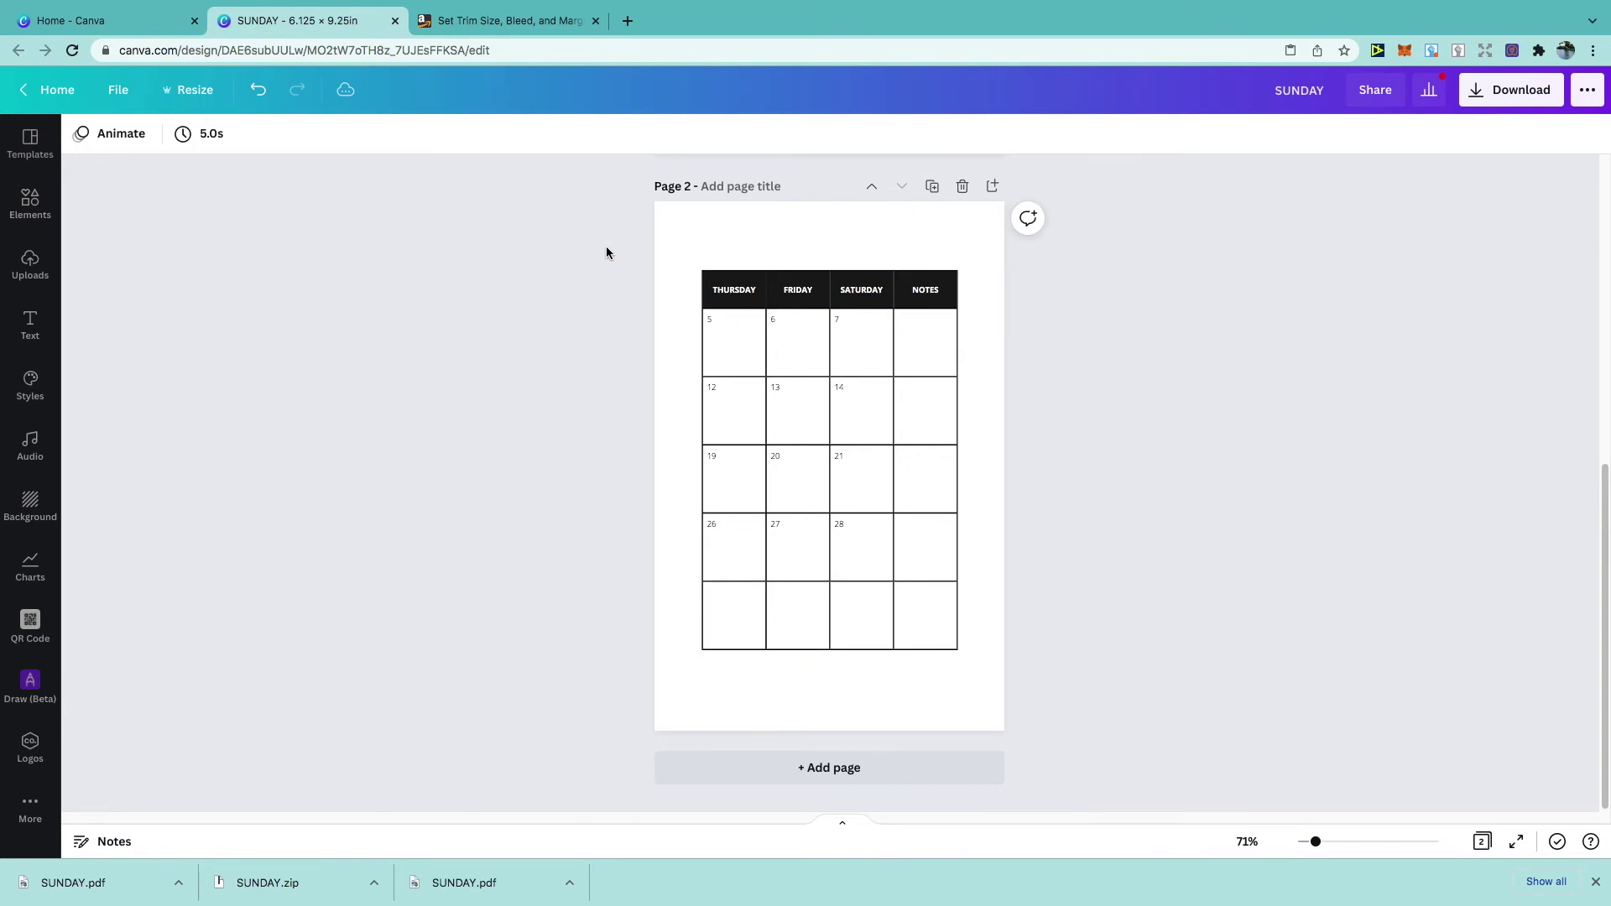
{"action": "scroll", "coordinate": [545, 255], "scroll_direction": "up", "scroll_amount": 5}
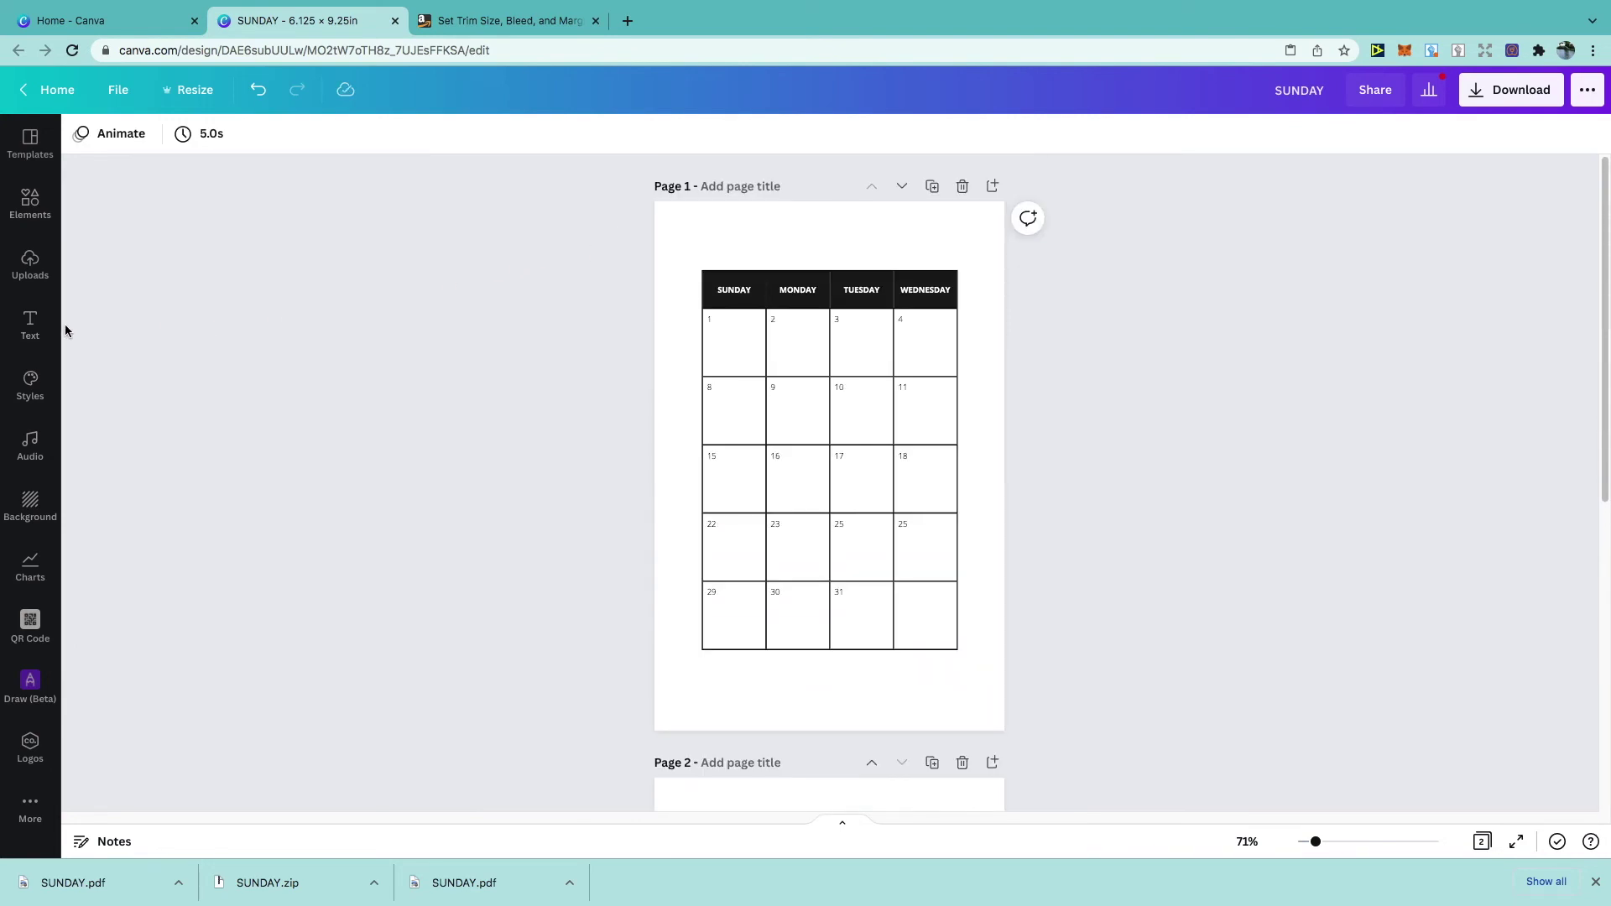
Add a heading text box and place it above the page 1 calendar
{"action": "left_click", "coordinate": [33, 329]}
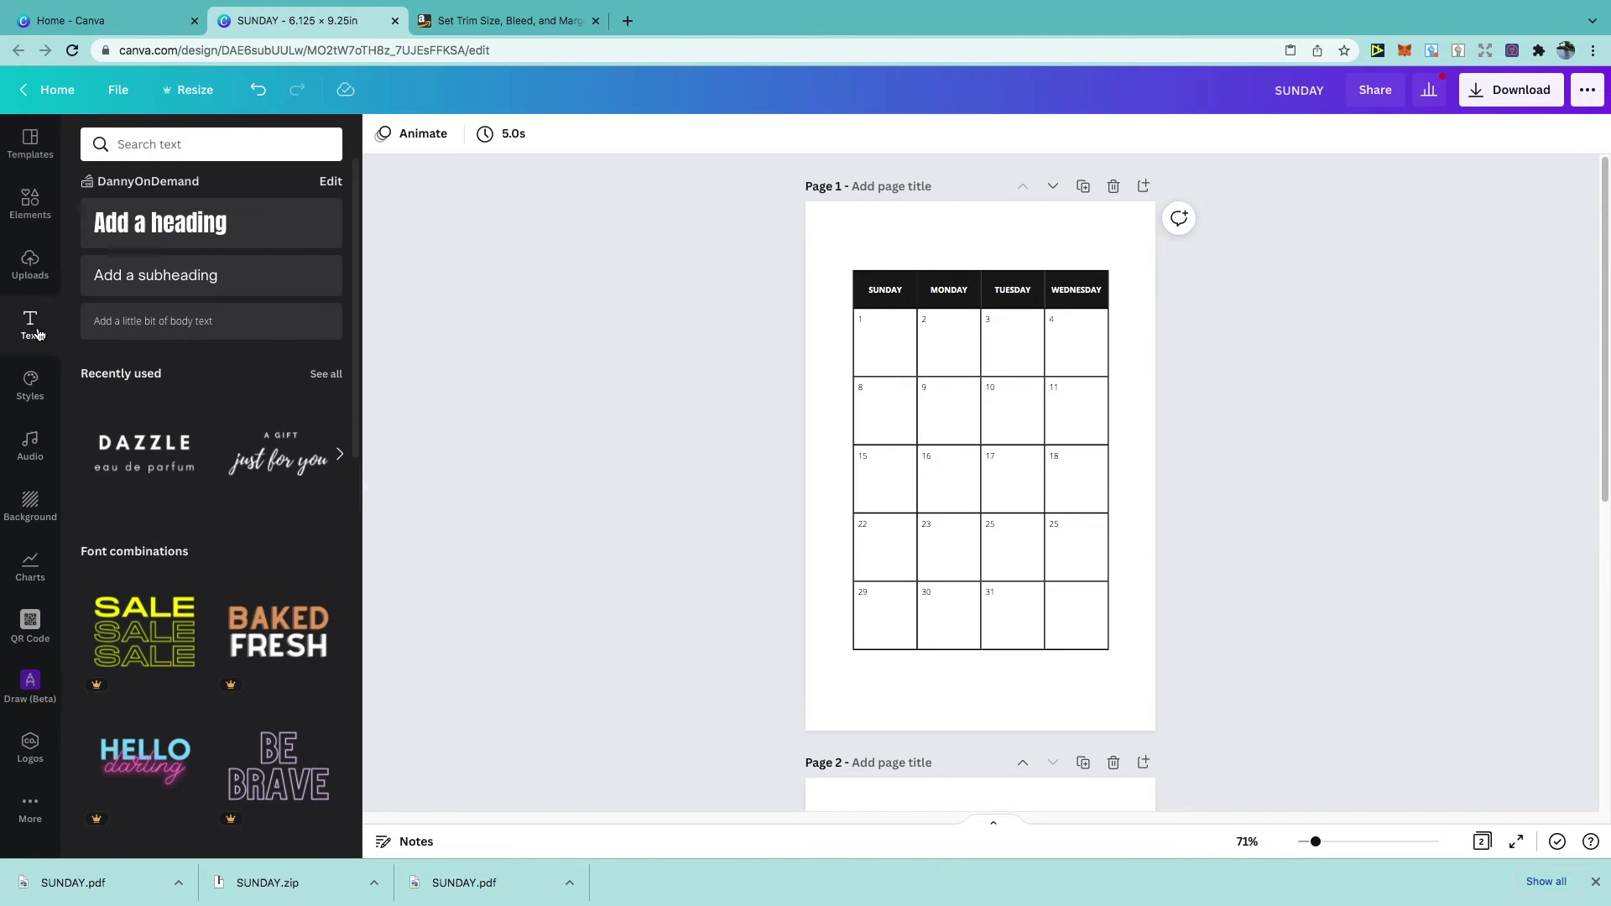
{"action": "left_click", "coordinate": [162, 232]}
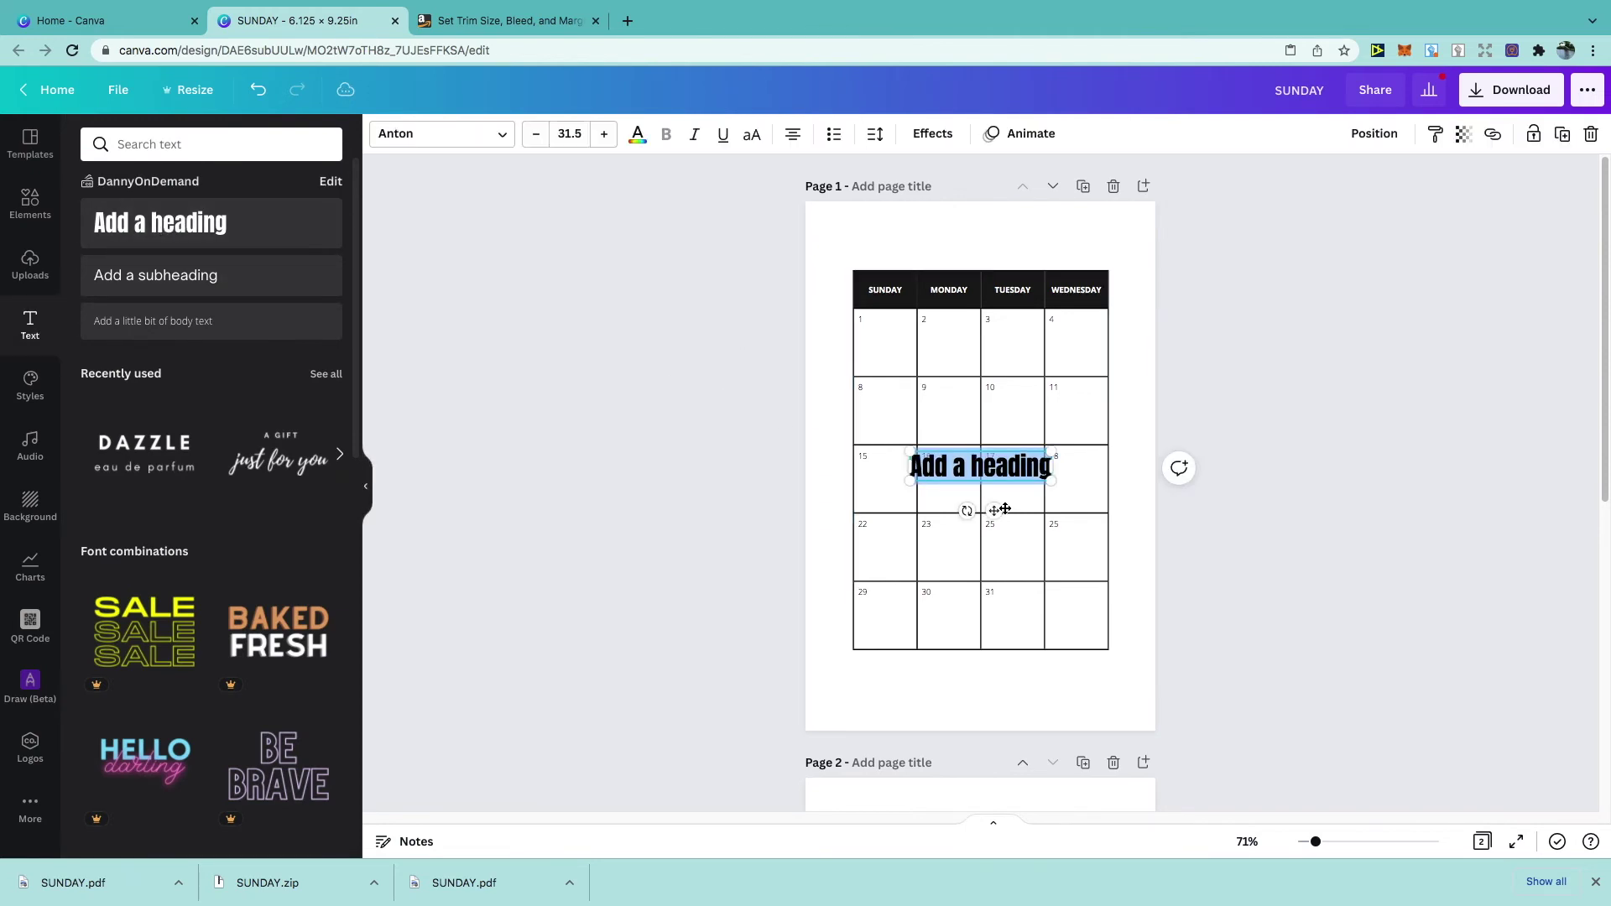
{"action": "left_click_drag", "start_coordinate": [999, 477], "coordinate": [1002, 302]}
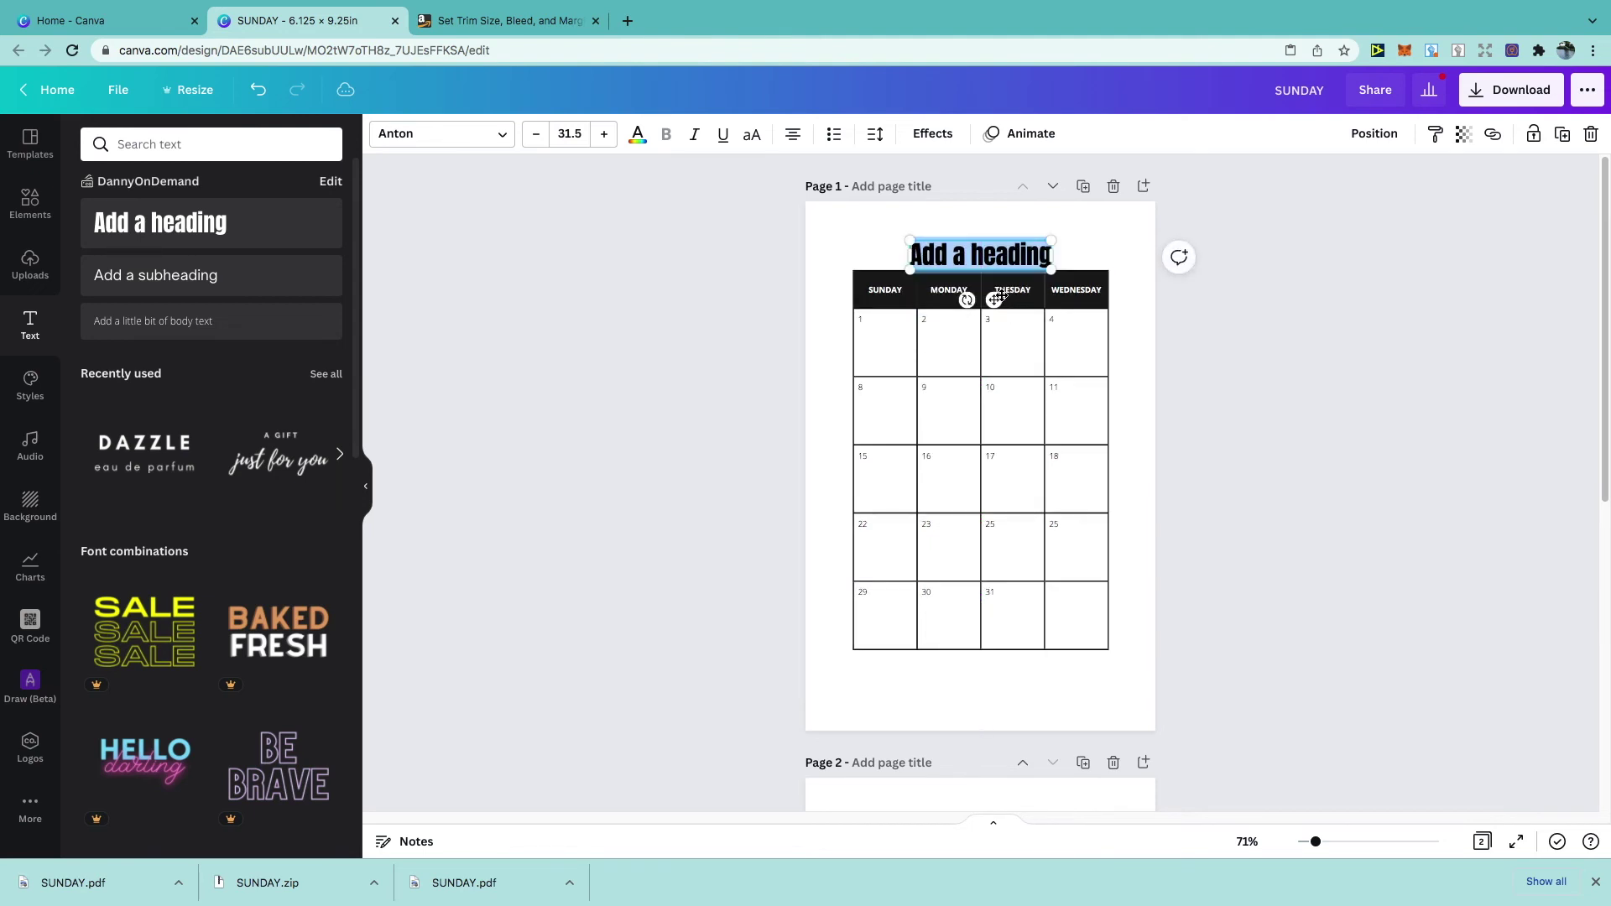
{"action": "left_click", "coordinate": [1012, 292]}
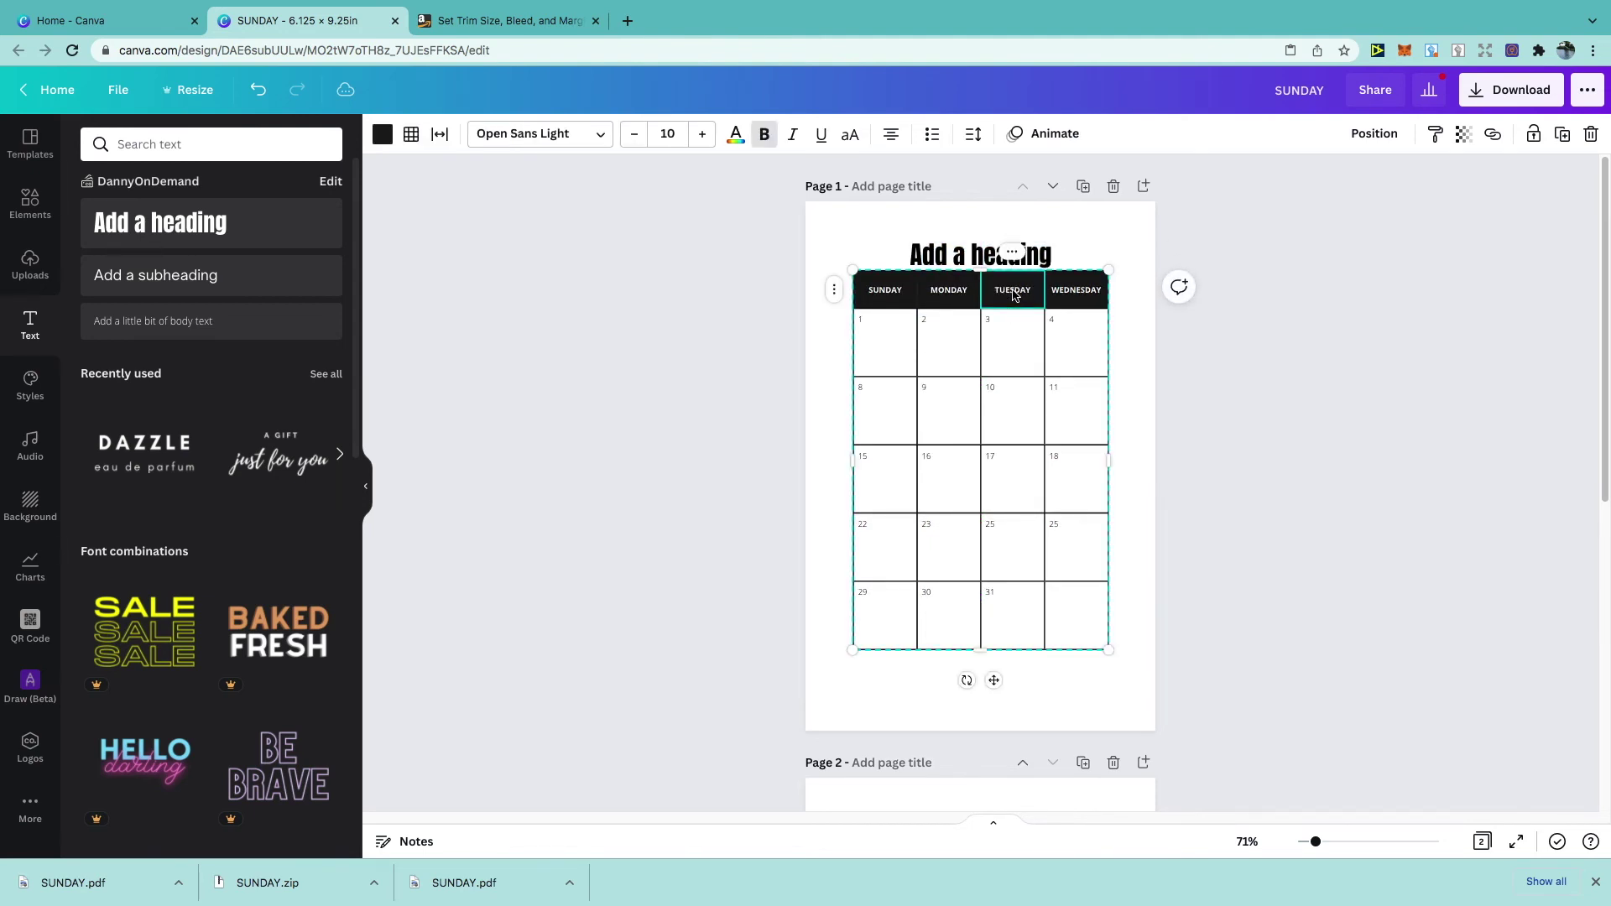
{"action": "key", "text": "ctrl+z"}
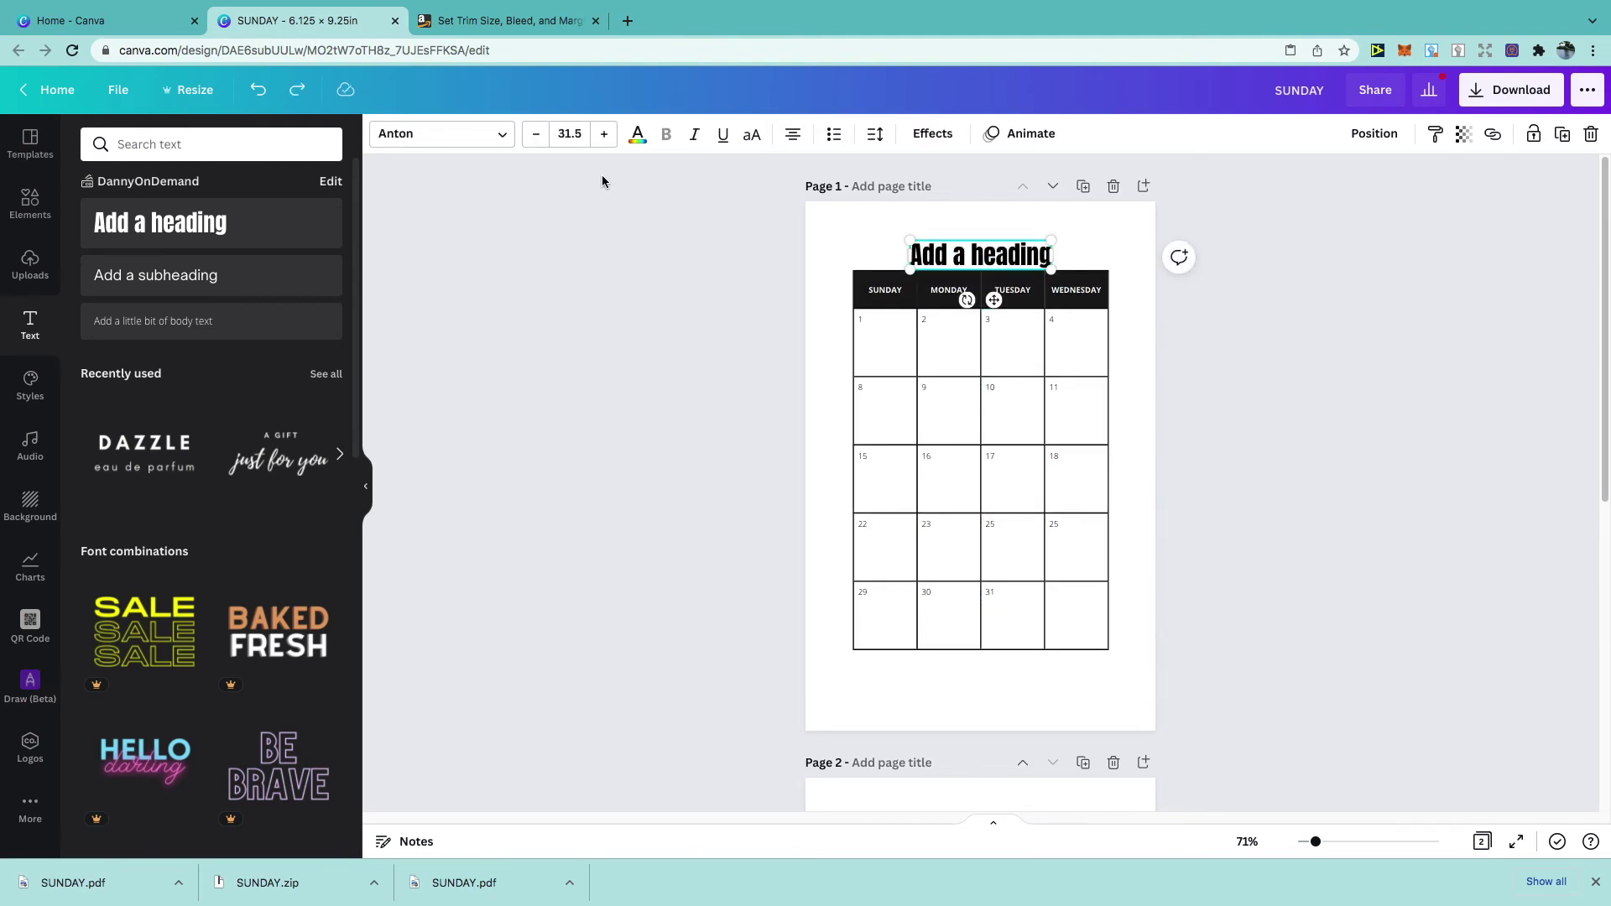
Make the heading read JANUARY in bold Open Sans Light, shrunk to about size 27.3
{"action": "left_click", "coordinate": [507, 141]}
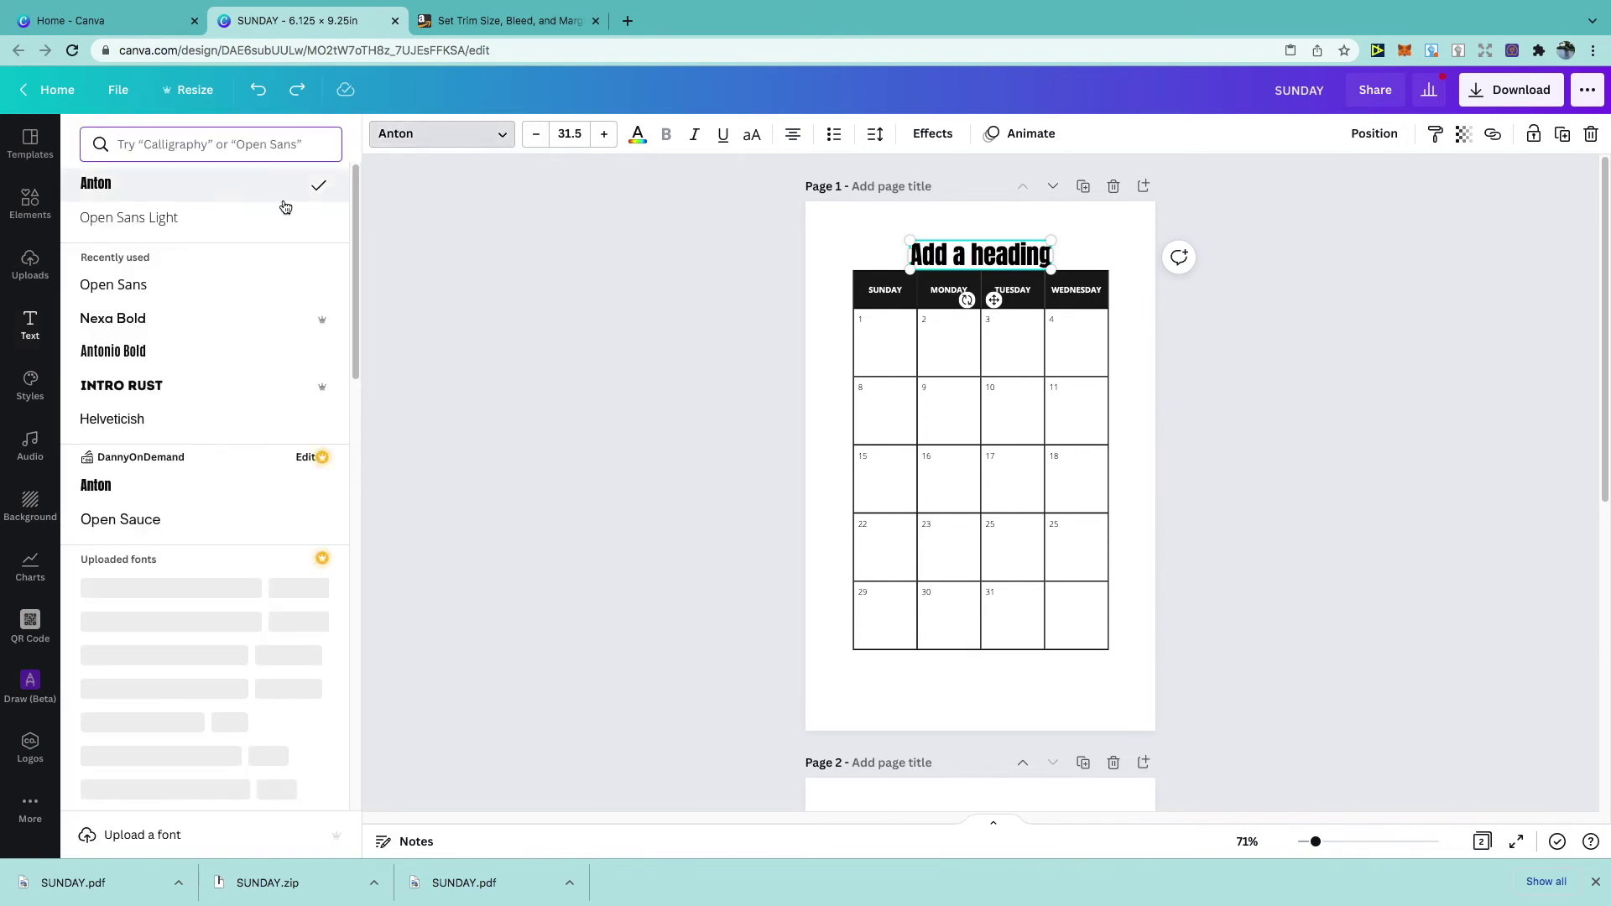
{"action": "left_click", "coordinate": [262, 217]}
{"action": "key", "text": "Return"}
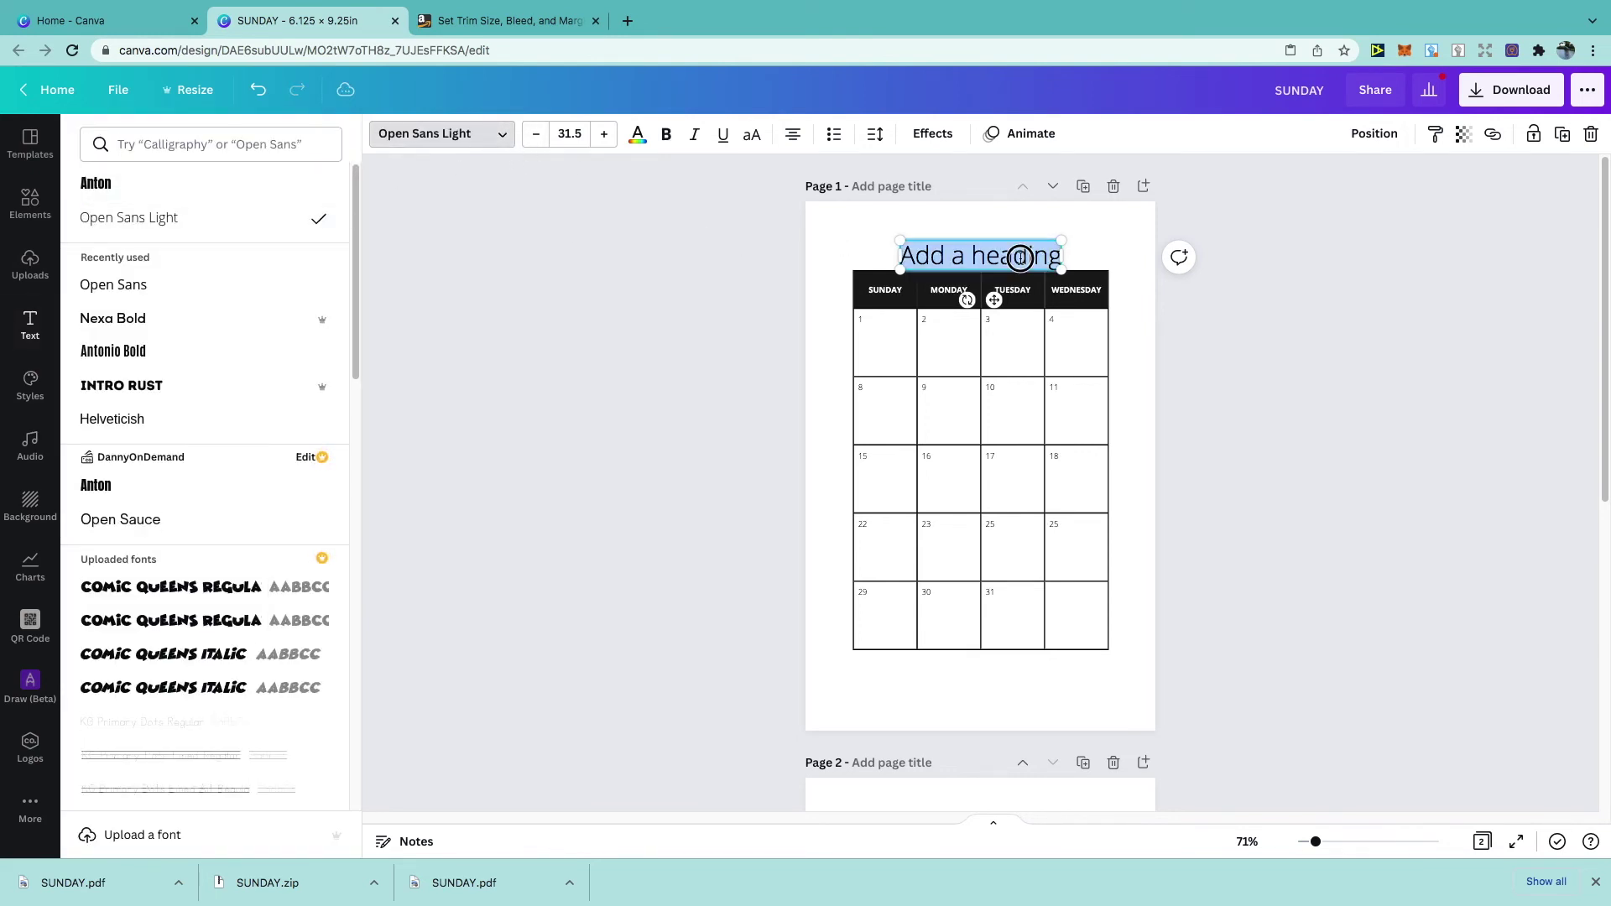
{"action": "key", "text": "BackSpace"}
{"action": "type", "text": "JANA"}
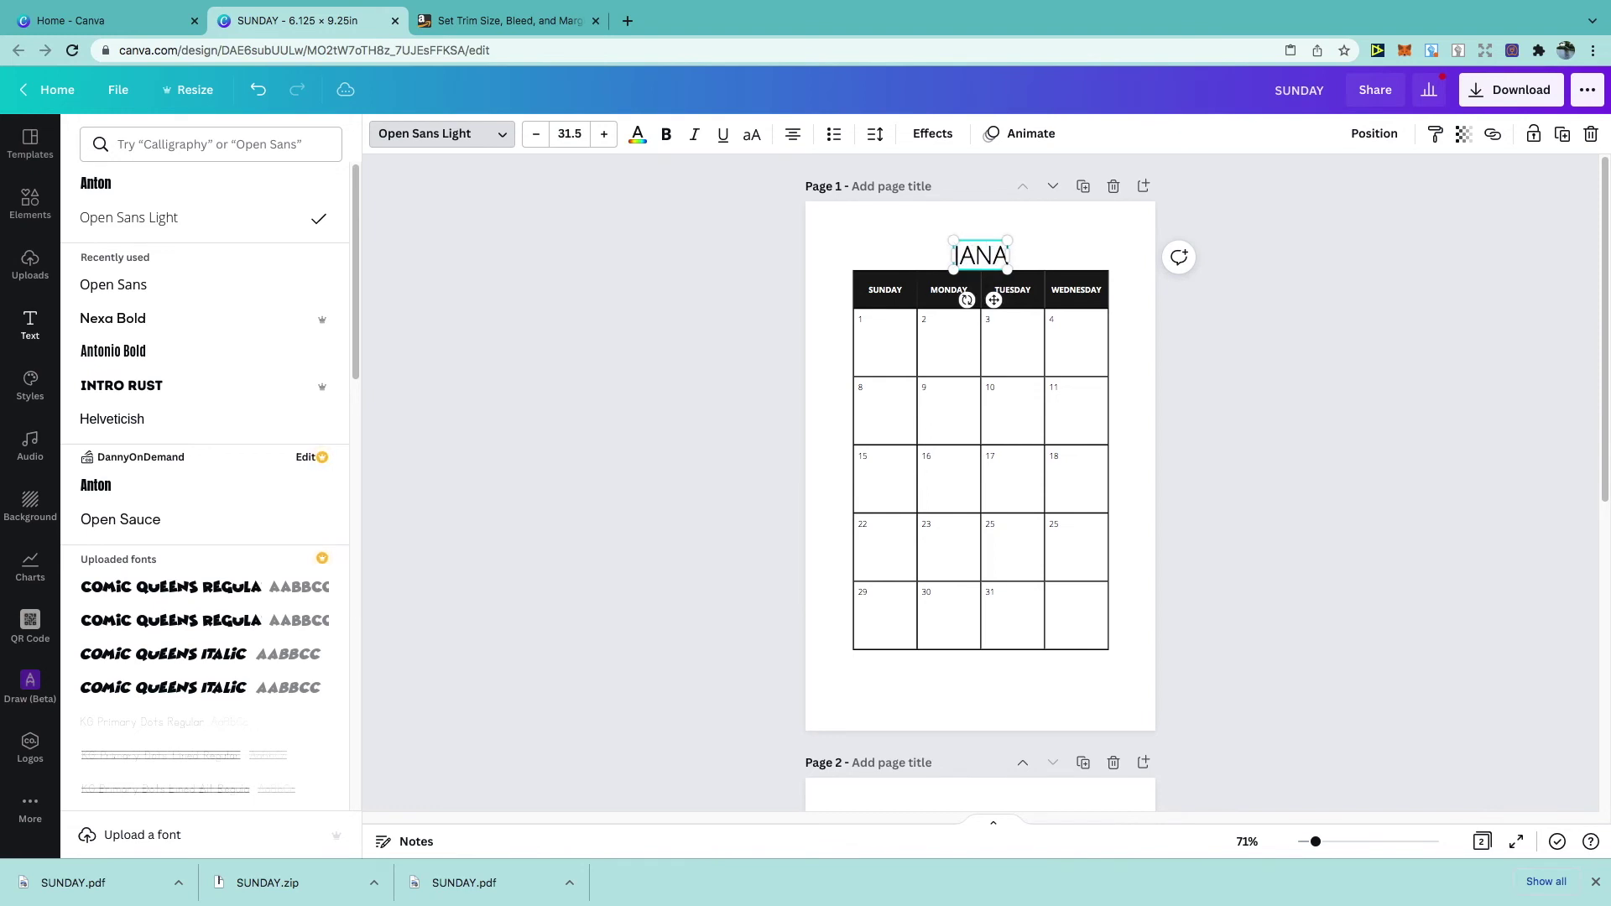
{"action": "key", "text": "BackSpace"}
{"action": "type", "text": "UARY"}
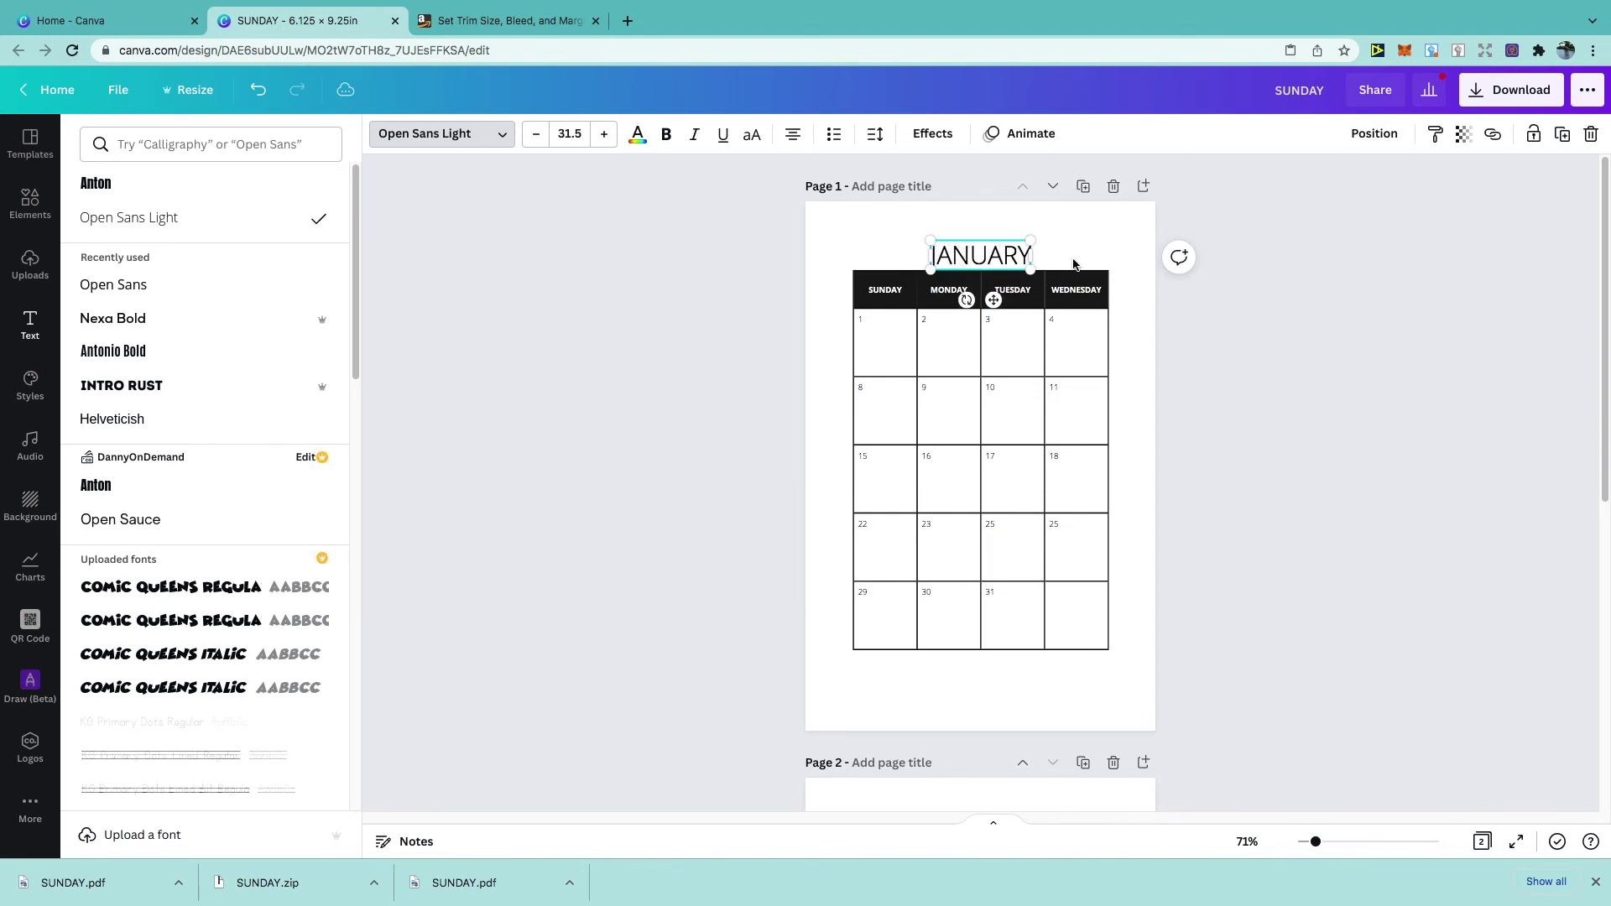
{"action": "left_click", "coordinate": [666, 134]}
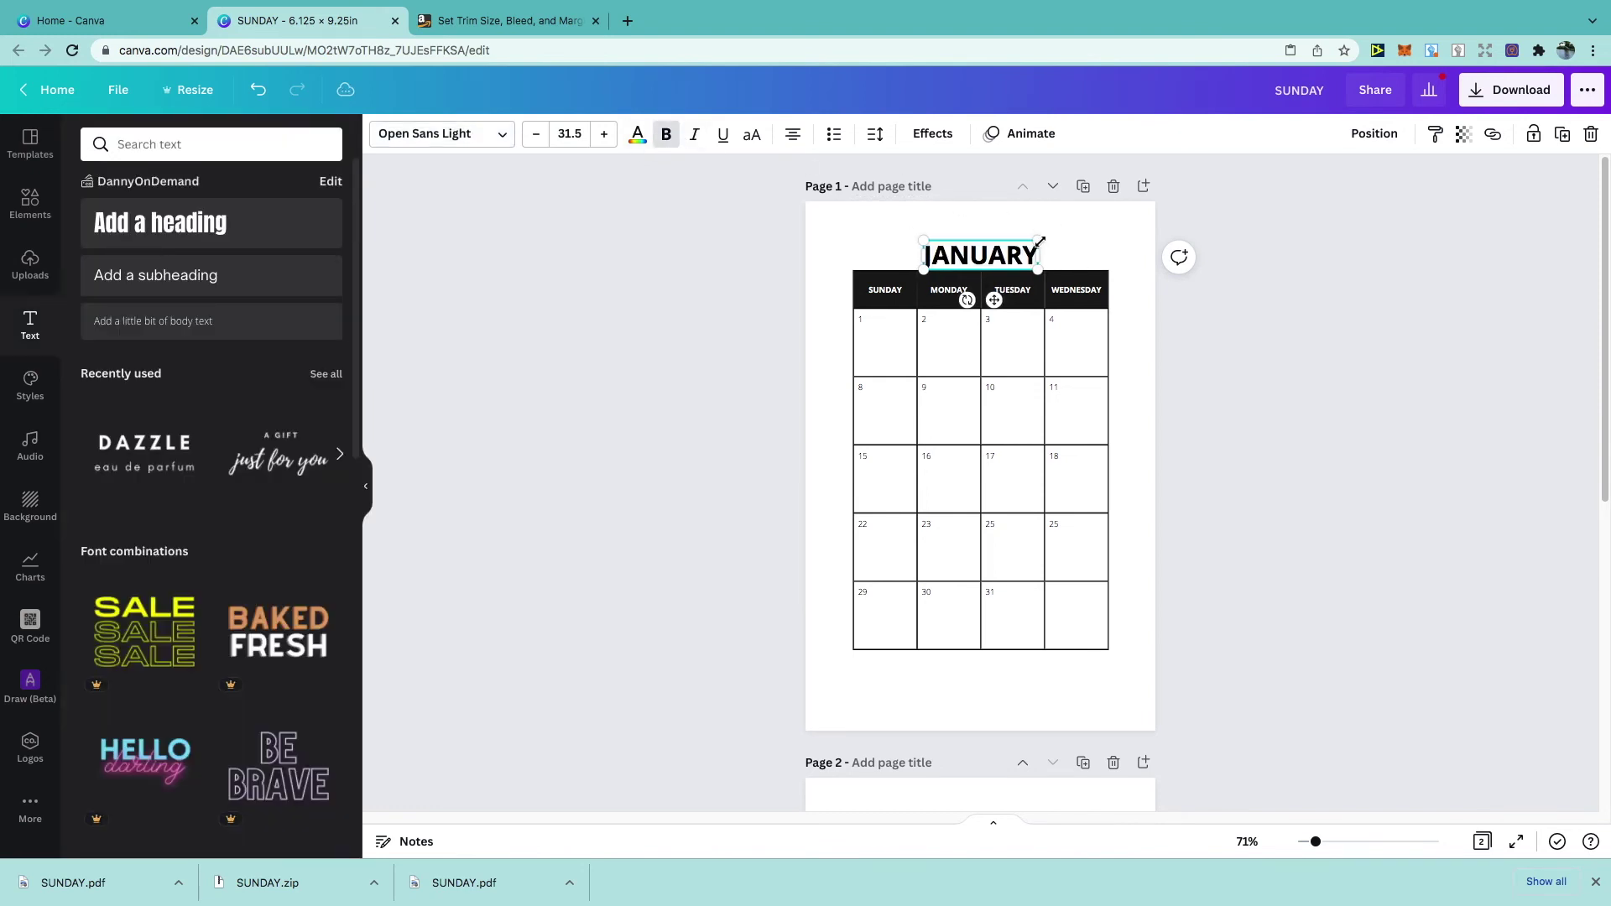
{"action": "left_click_drag", "start_coordinate": [1040, 243], "coordinate": [996, 295]}
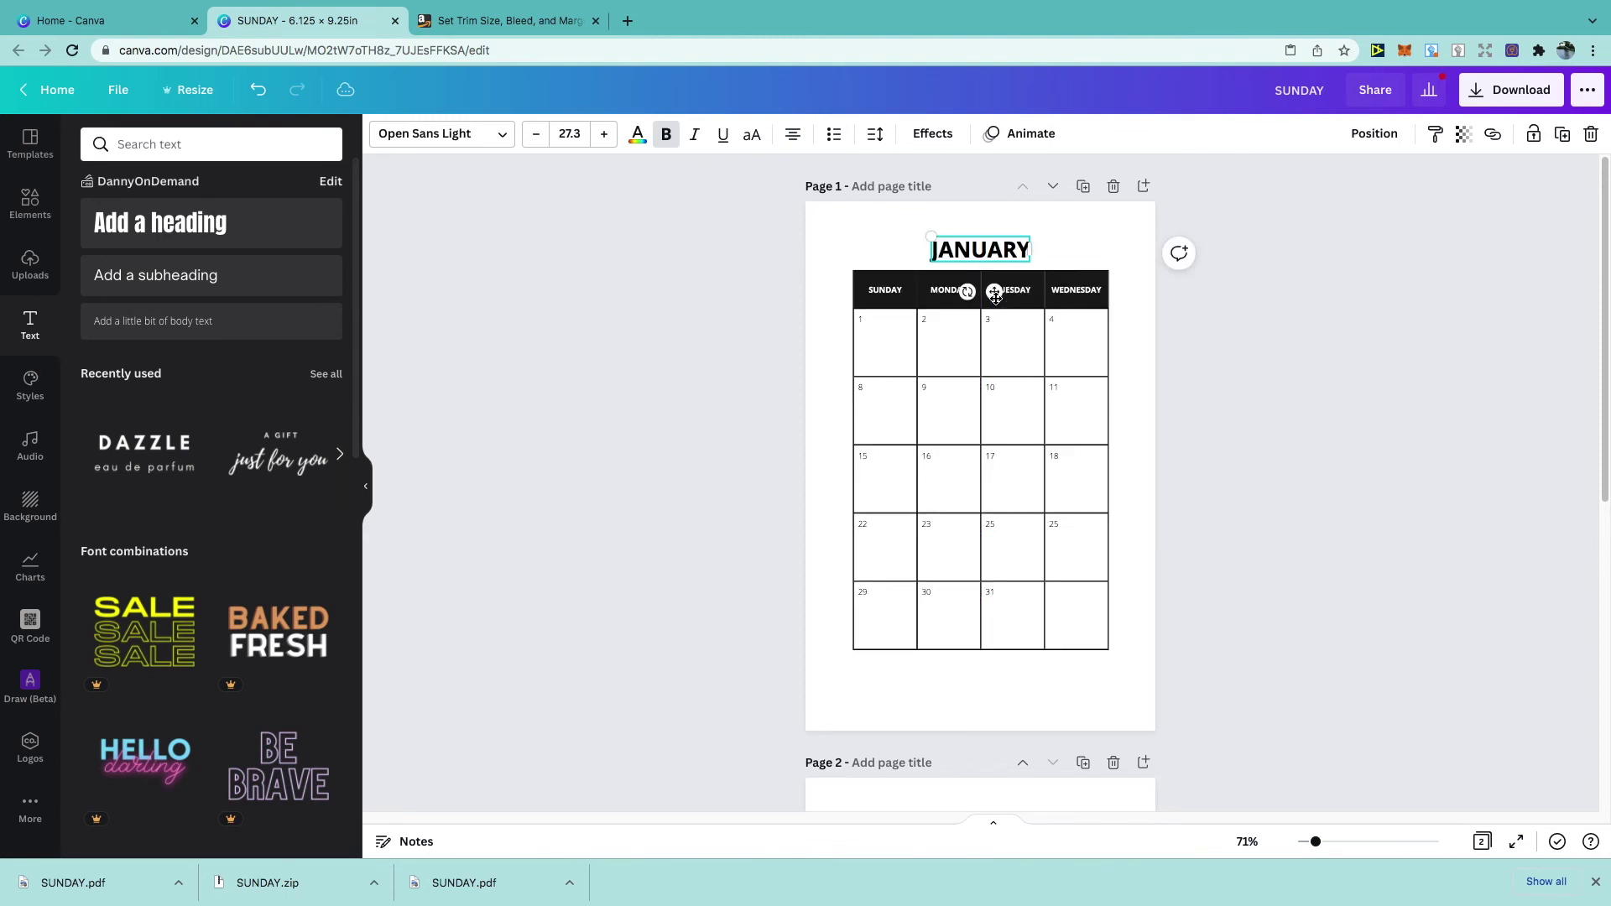
Add an outline hibiscus from a FLOWERS search, sized and placed left of JANUARY
{"action": "left_click", "coordinate": [828, 280]}
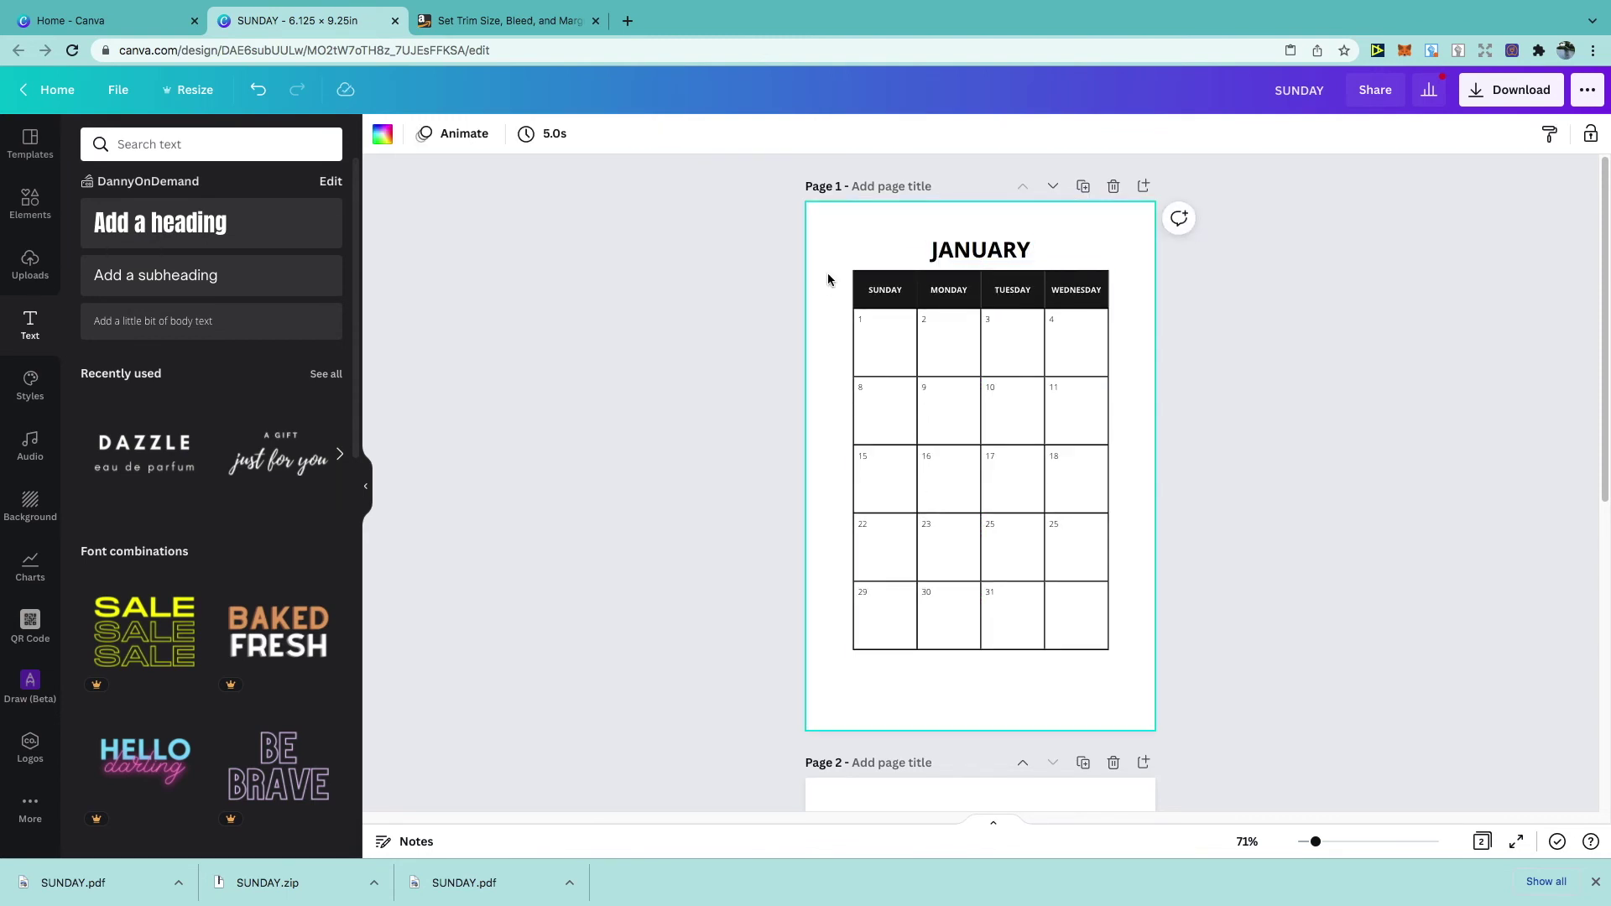
{"action": "left_click", "coordinate": [30, 204]}
{"action": "type", "text": "FLOWERS"}
{"action": "key", "text": "Return"}
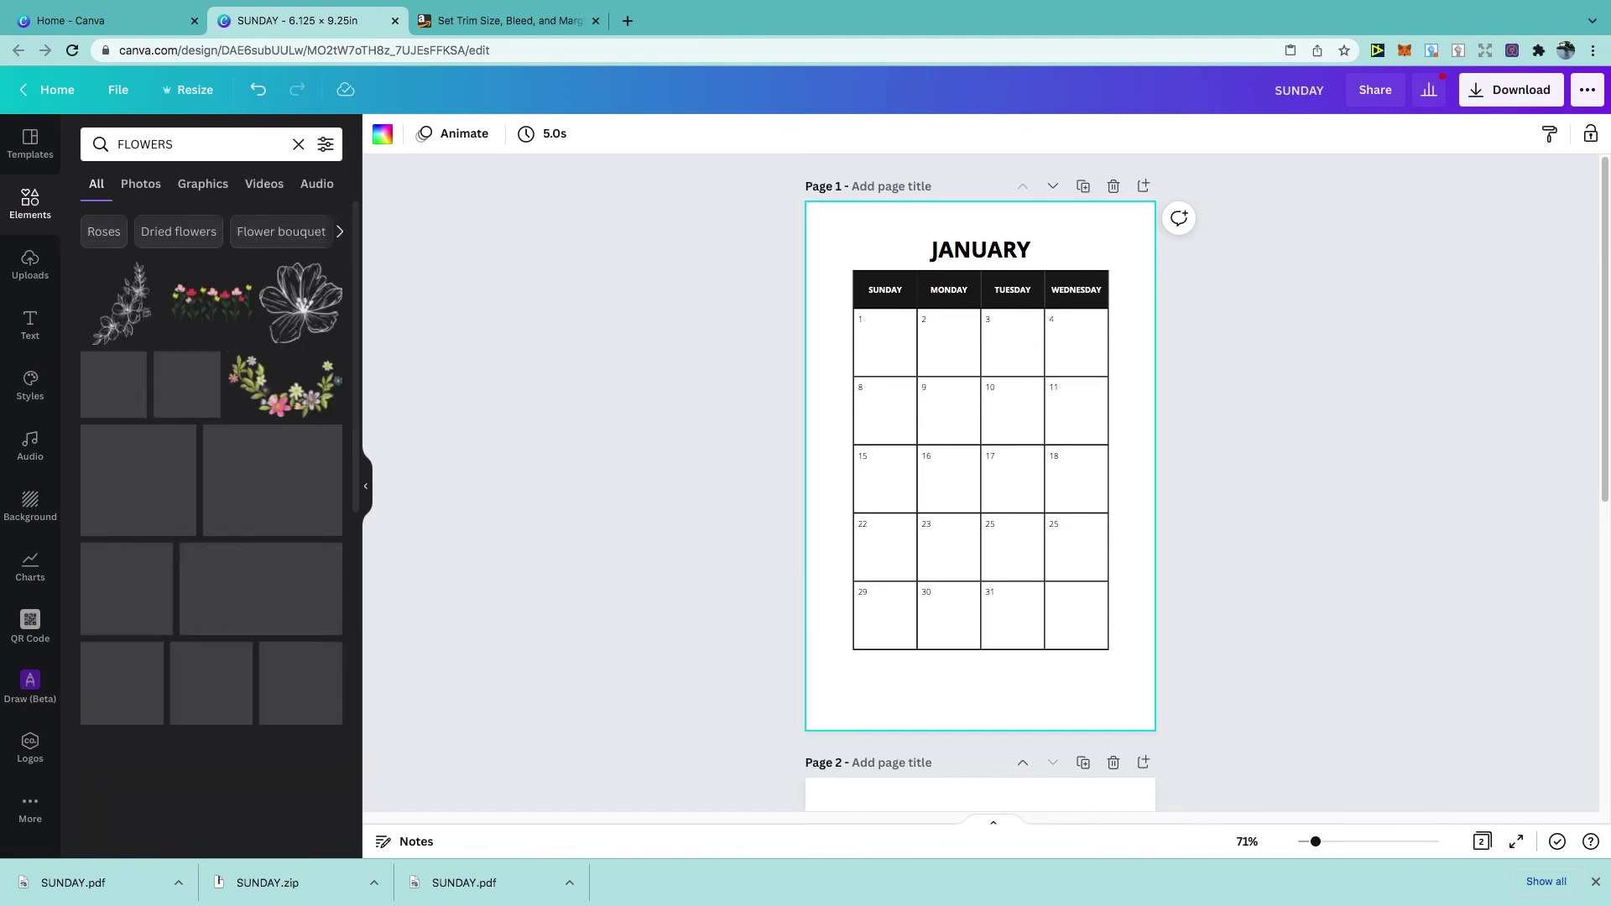
{"action": "left_click", "coordinate": [126, 776]}
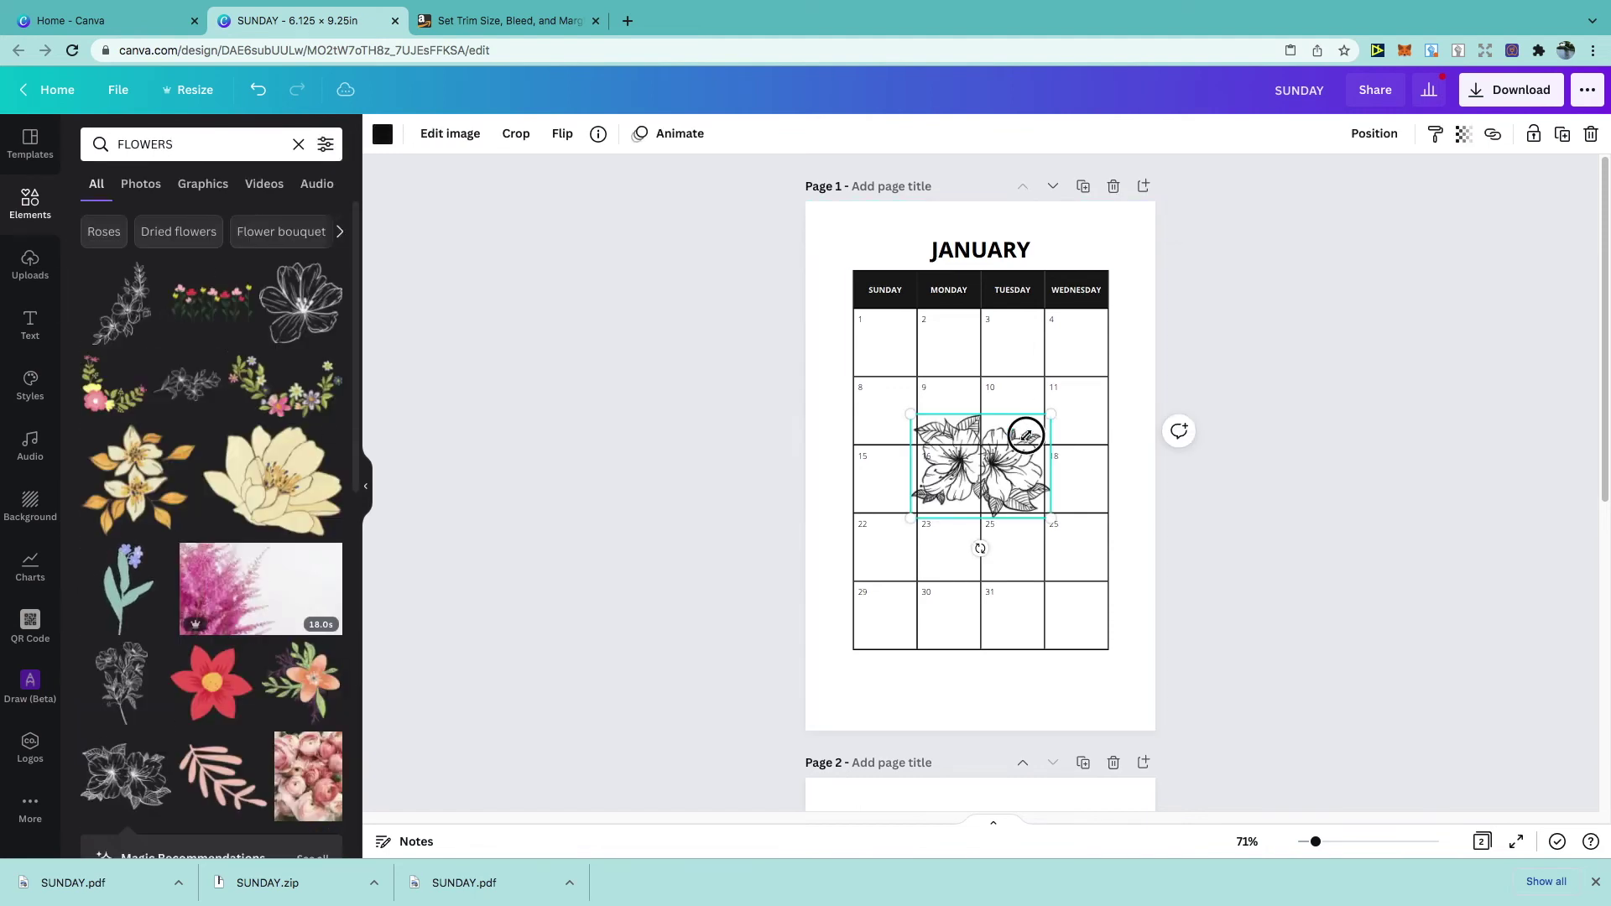
{"action": "left_click_drag", "start_coordinate": [1040, 417], "coordinate": [973, 464]}
{"action": "left_click_drag", "start_coordinate": [952, 529], "coordinate": [894, 294]}
Duplicate the hibiscus, place it right of JANUARY and flip it horizontally
{"action": "right_click", "coordinate": [891, 244]}
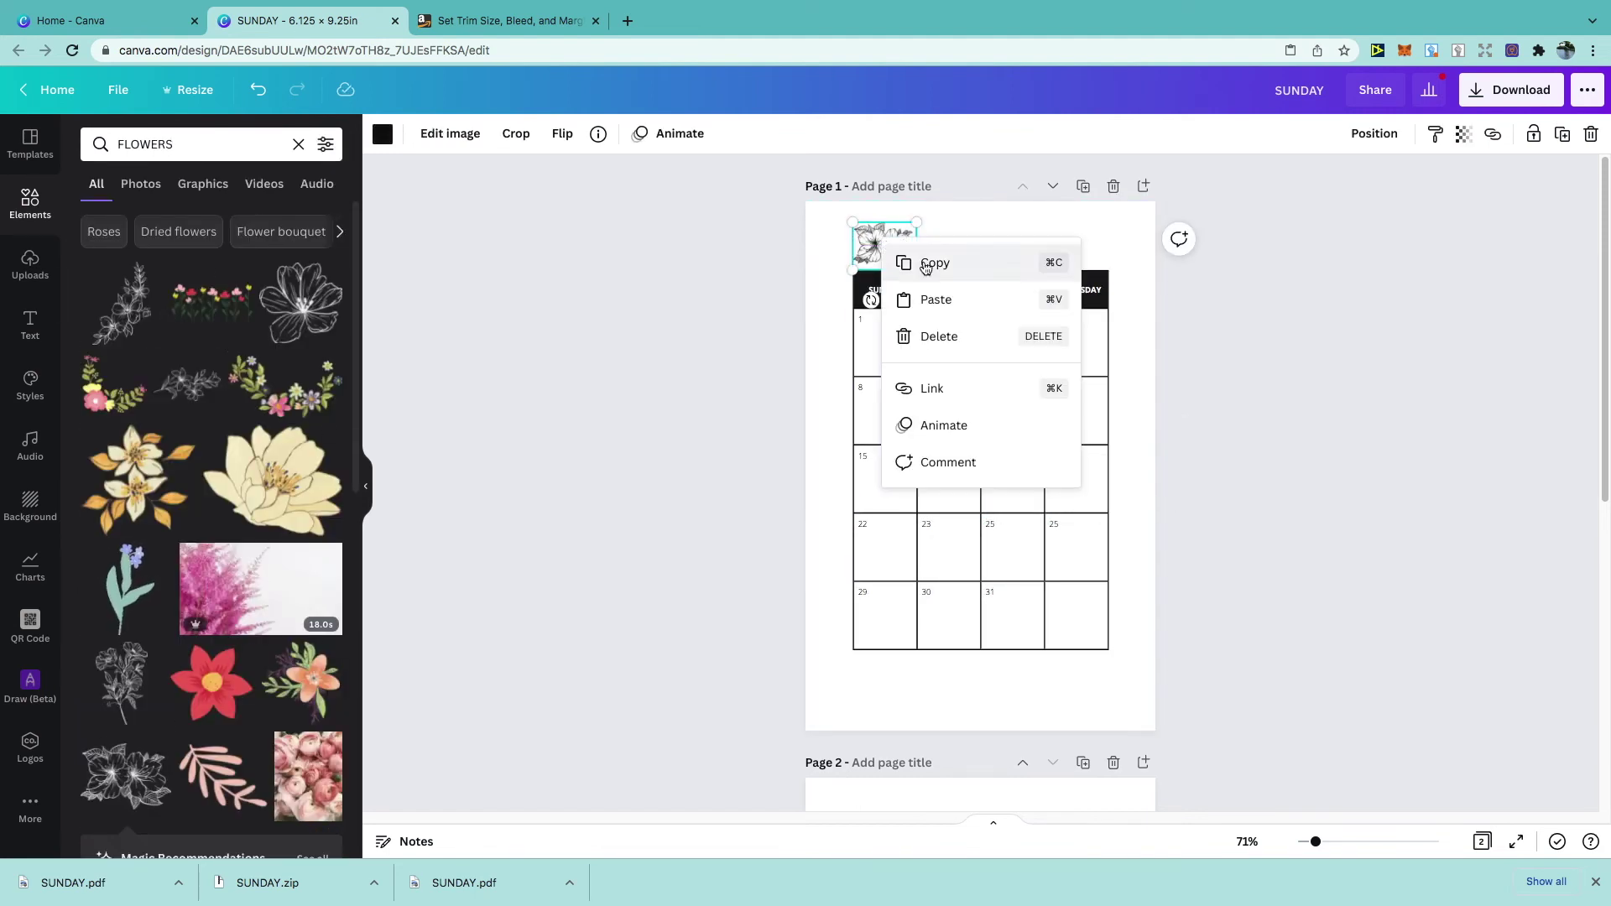
{"action": "left_click", "coordinate": [928, 263]}
{"action": "right_click", "coordinate": [1082, 245]}
{"action": "left_click", "coordinate": [1122, 302]}
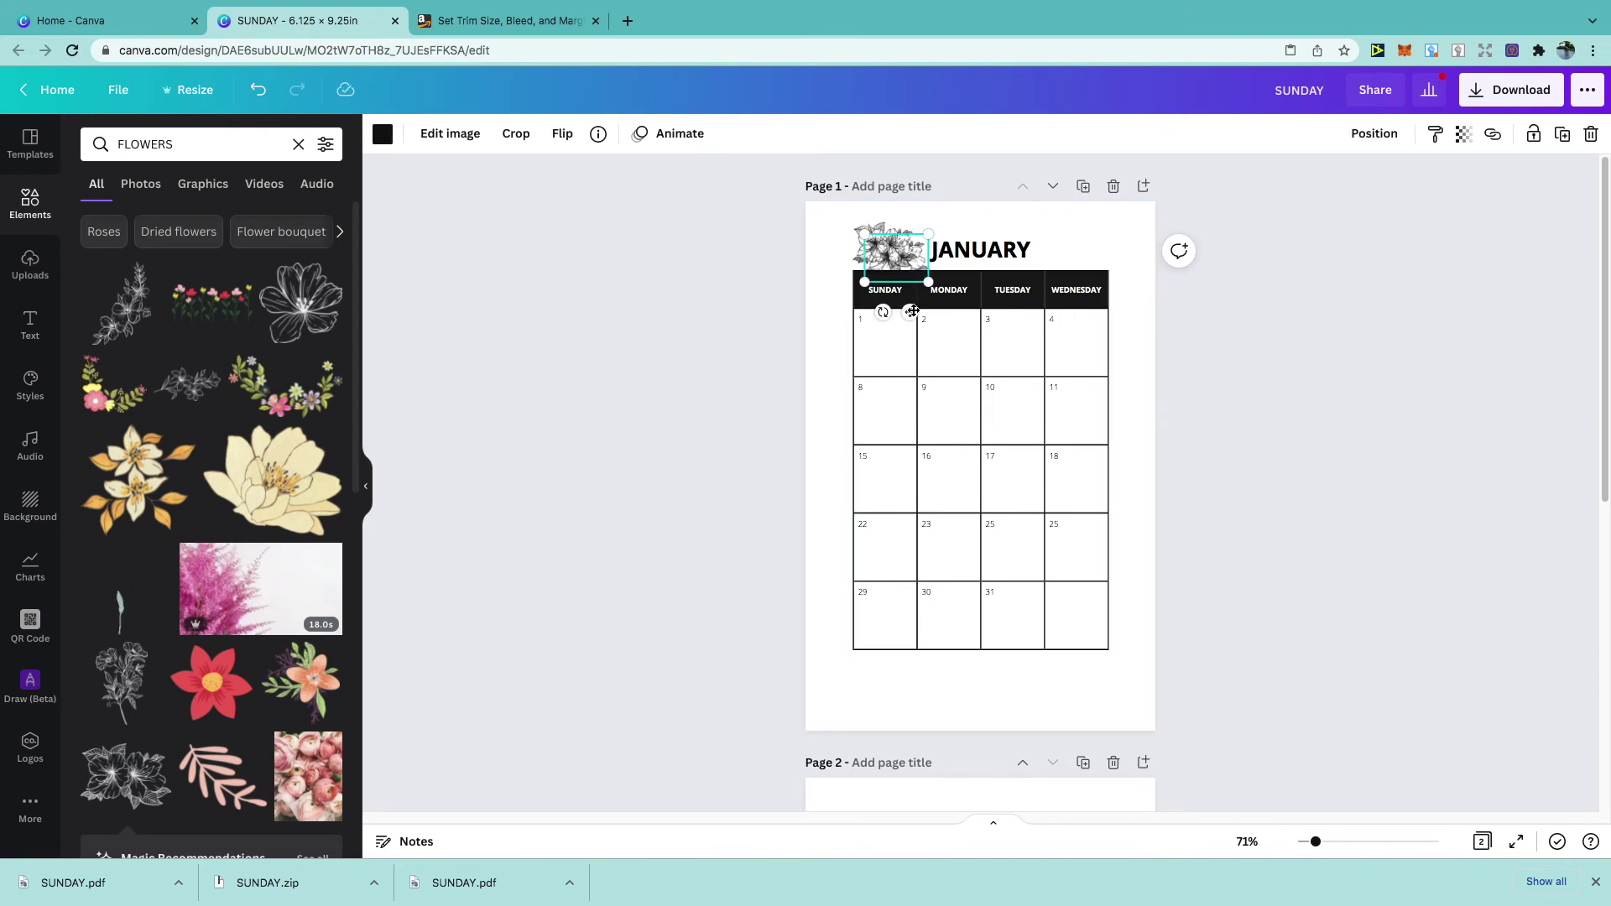
{"action": "left_click_drag", "start_coordinate": [912, 279], "coordinate": [1093, 267]}
{"action": "left_click", "coordinate": [562, 133]}
{"action": "left_click", "coordinate": [620, 178]}
{"action": "left_click", "coordinate": [1155, 349]}
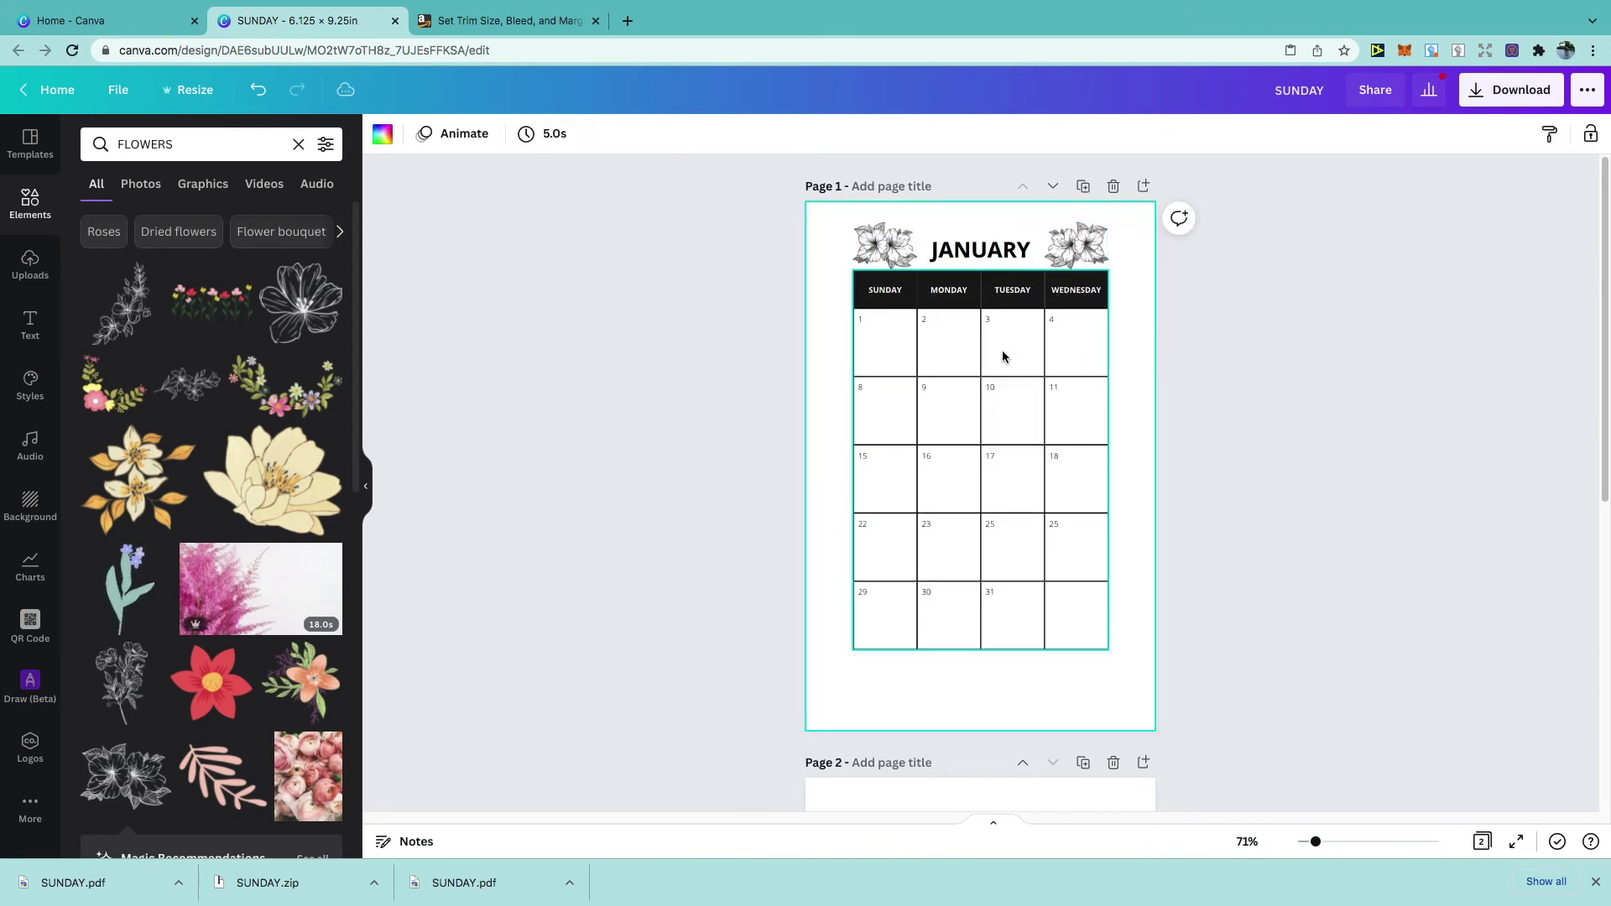
{"action": "left_click", "coordinate": [298, 143]}
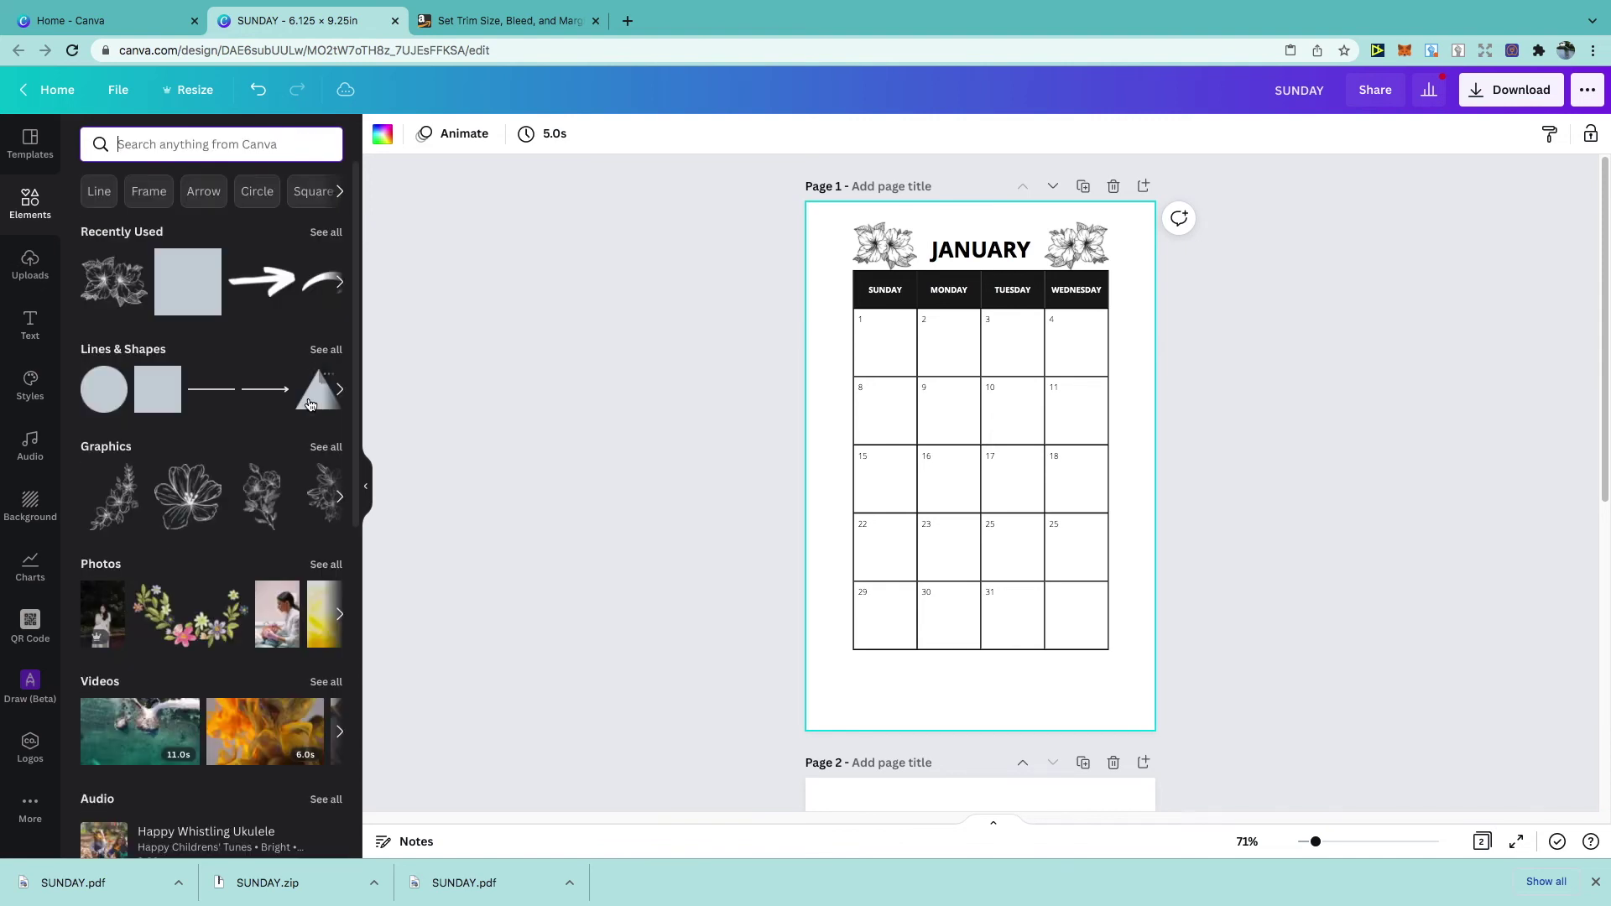
Add a weight-2 line beneath the page 1 calendar, stretched across its width
{"action": "left_click", "coordinate": [214, 393]}
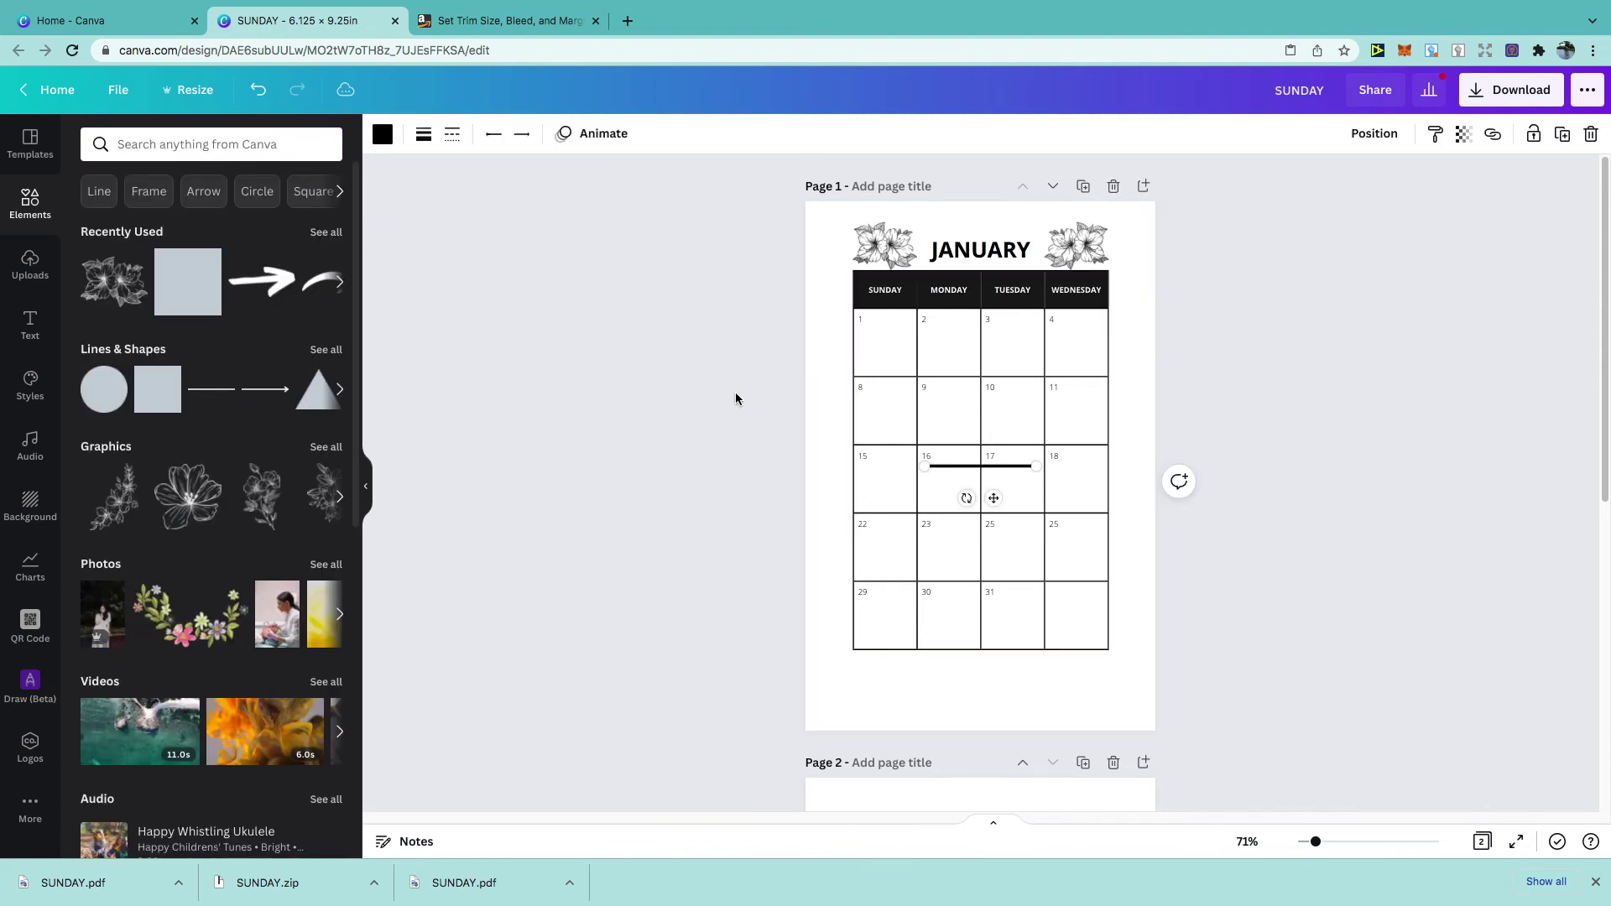
{"action": "left_click", "coordinate": [423, 138]}
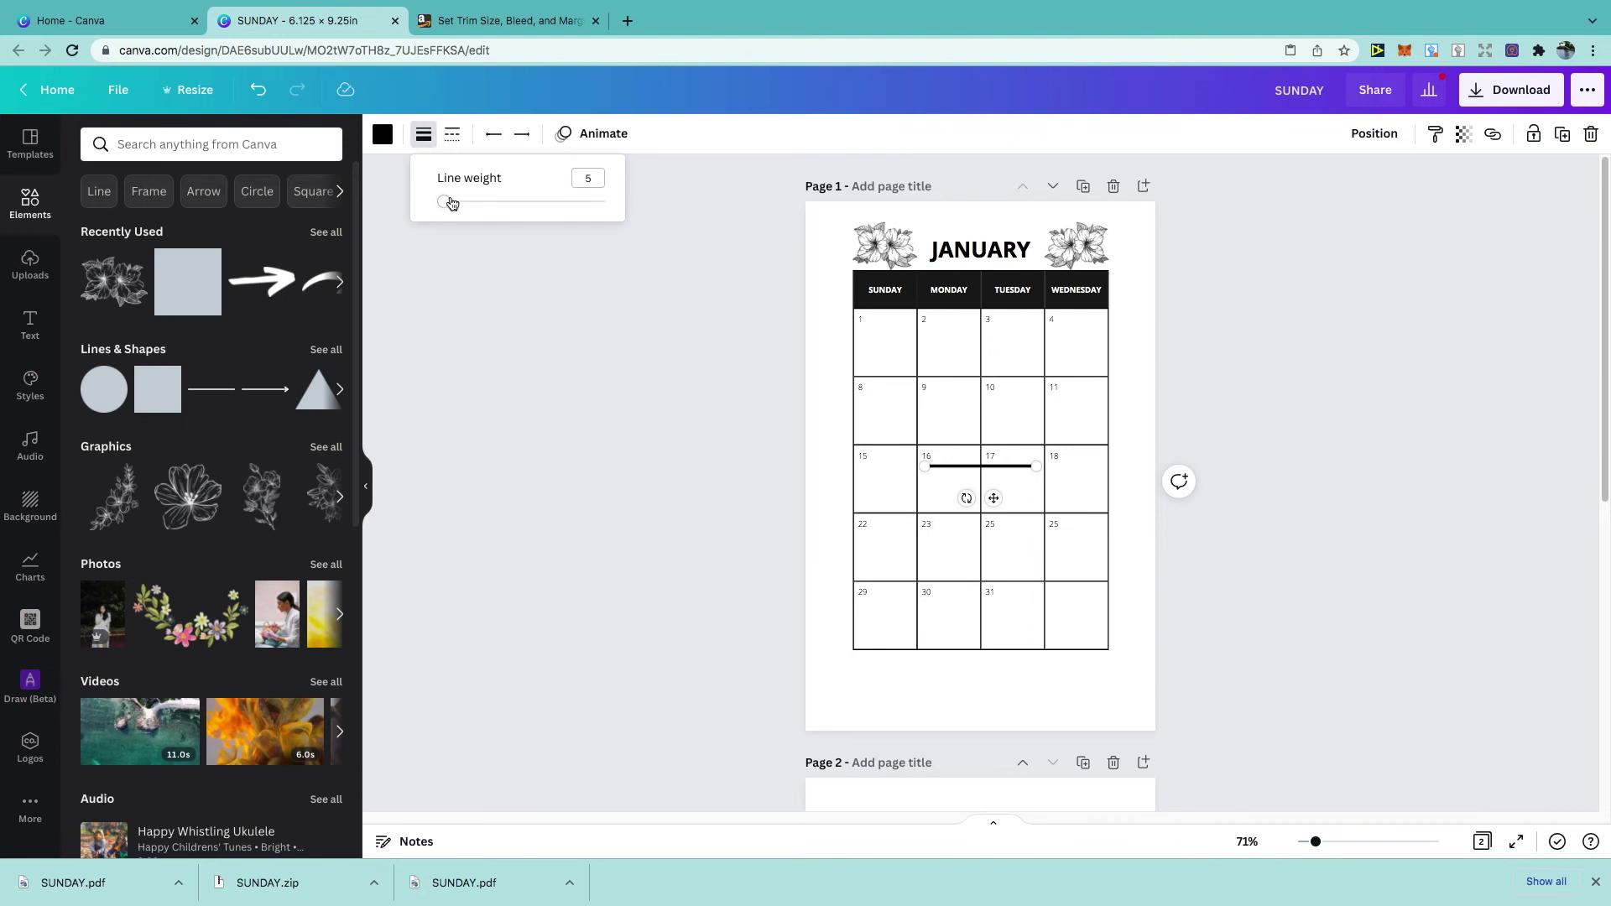
{"action": "left_click_drag", "start_coordinate": [451, 203], "coordinate": [437, 198]}
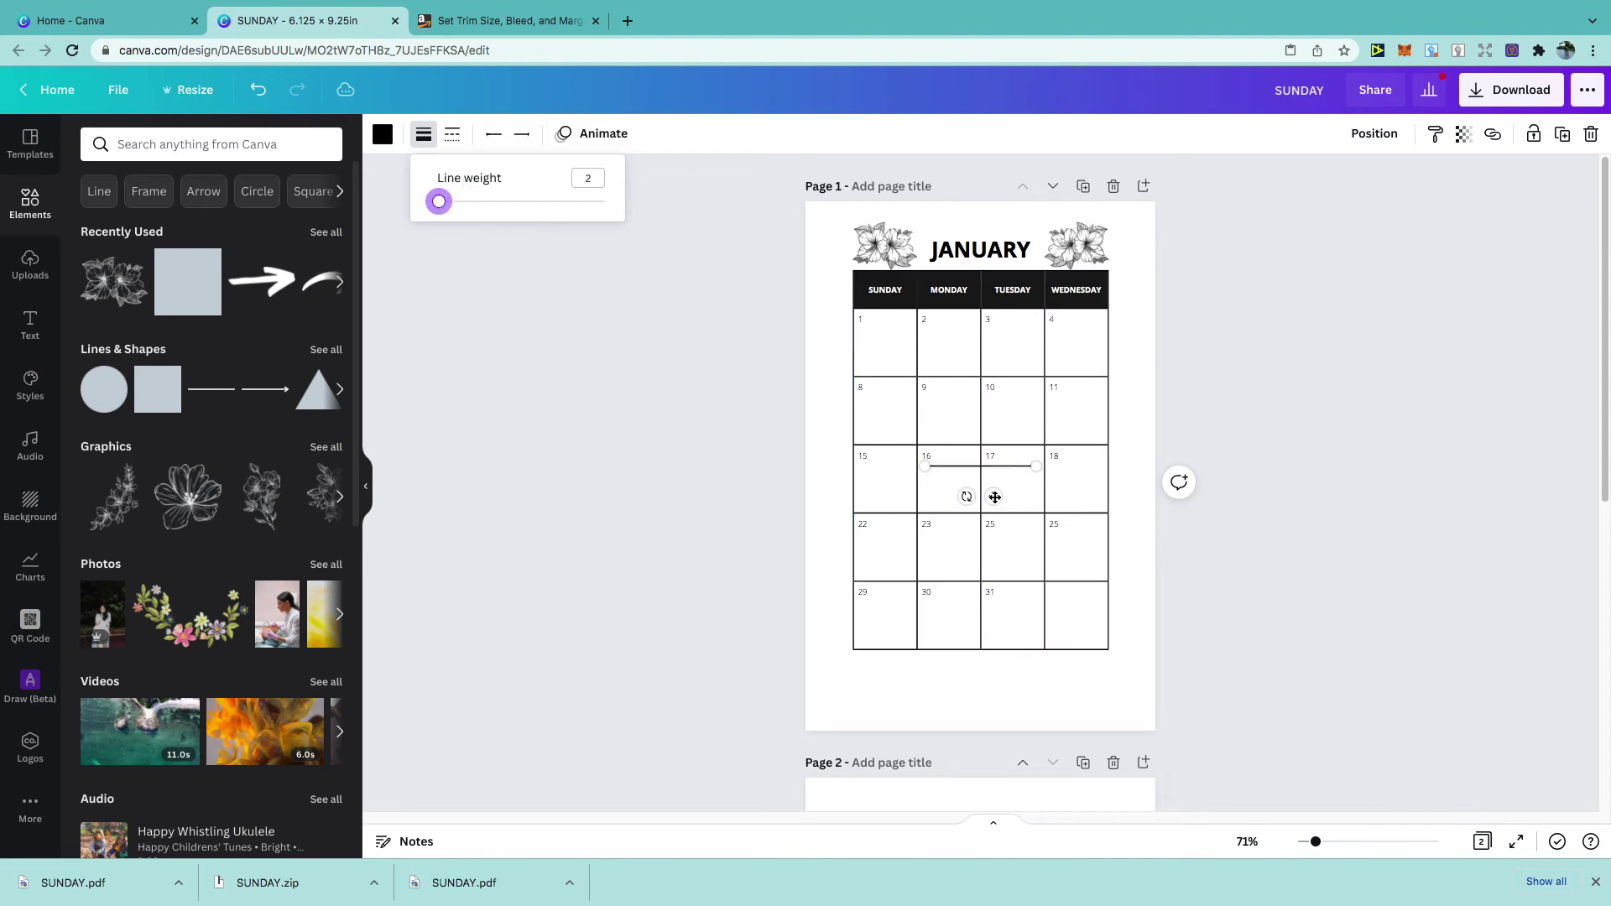
{"action": "left_click", "coordinate": [991, 499]}
{"action": "left_click_drag", "start_coordinate": [991, 499], "coordinate": [1104, 672]}
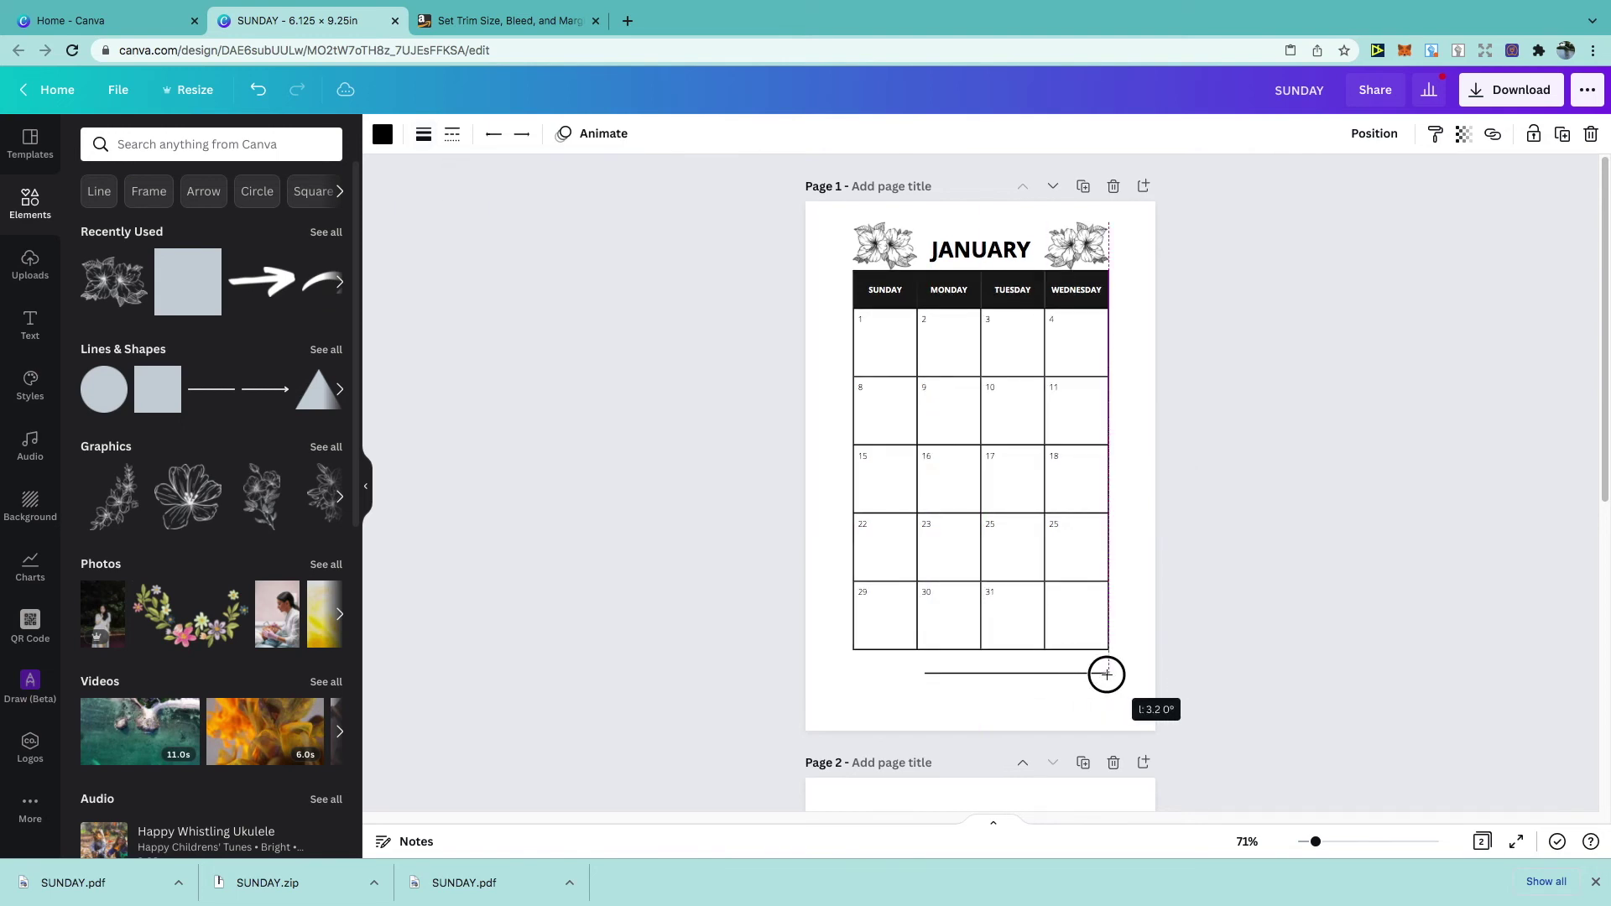
{"action": "left_click_drag", "start_coordinate": [926, 672], "coordinate": [852, 674]}
Copy the line and place a second note line just below the first
{"action": "right_click", "coordinate": [932, 672]}
{"action": "left_click", "coordinate": [974, 631]}
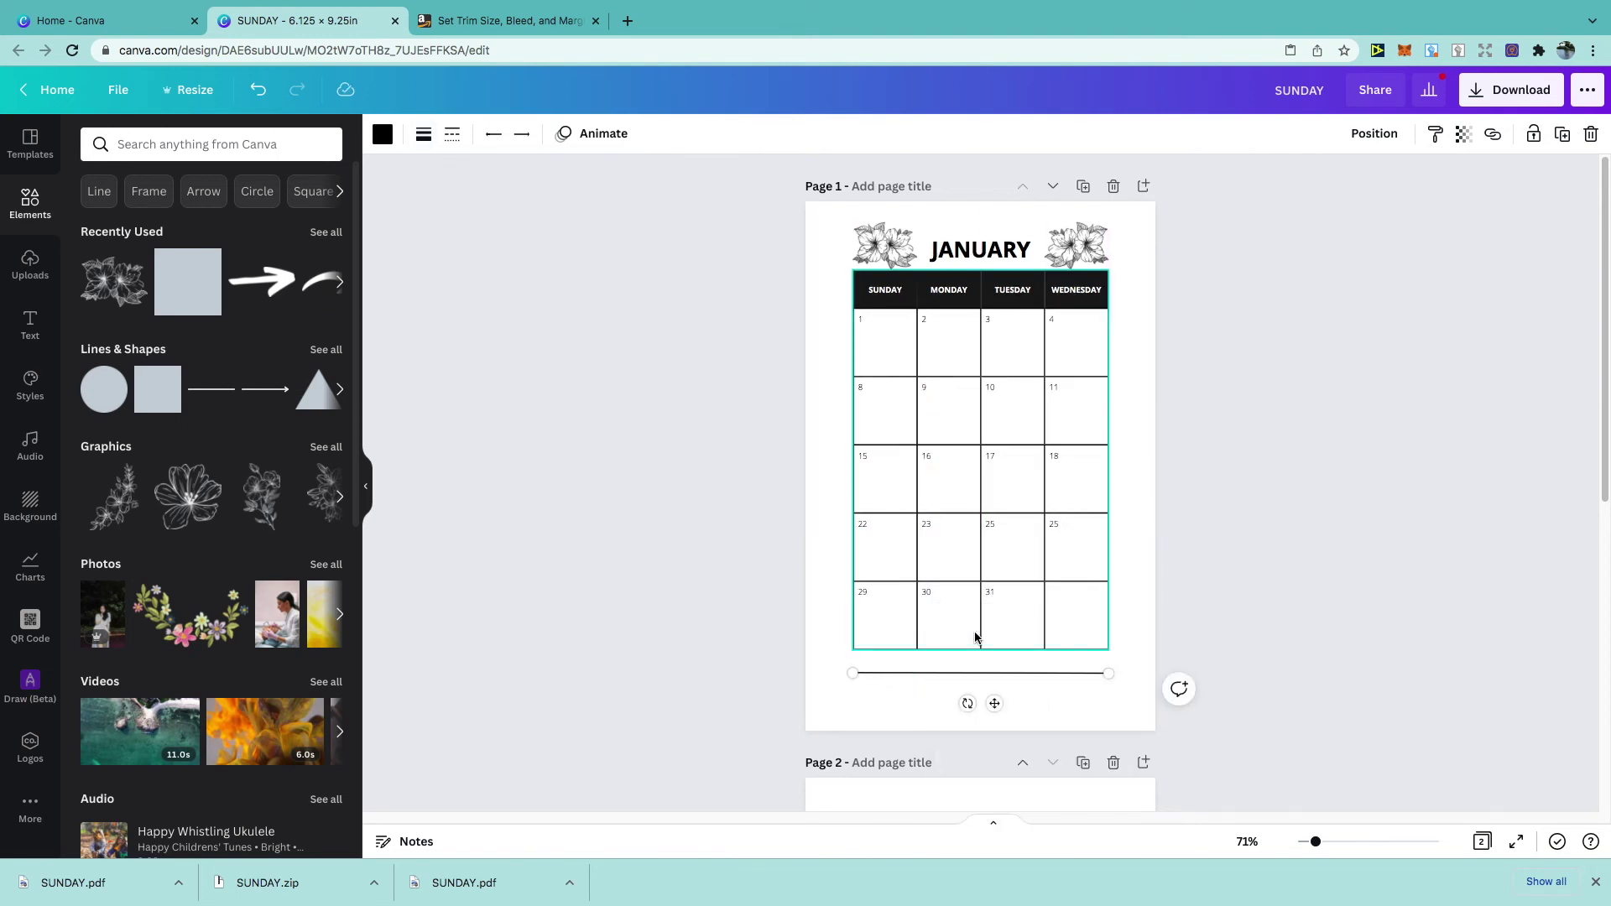
{"action": "right_click", "coordinate": [1131, 638]}
{"action": "left_click", "coordinate": [1185, 694]}
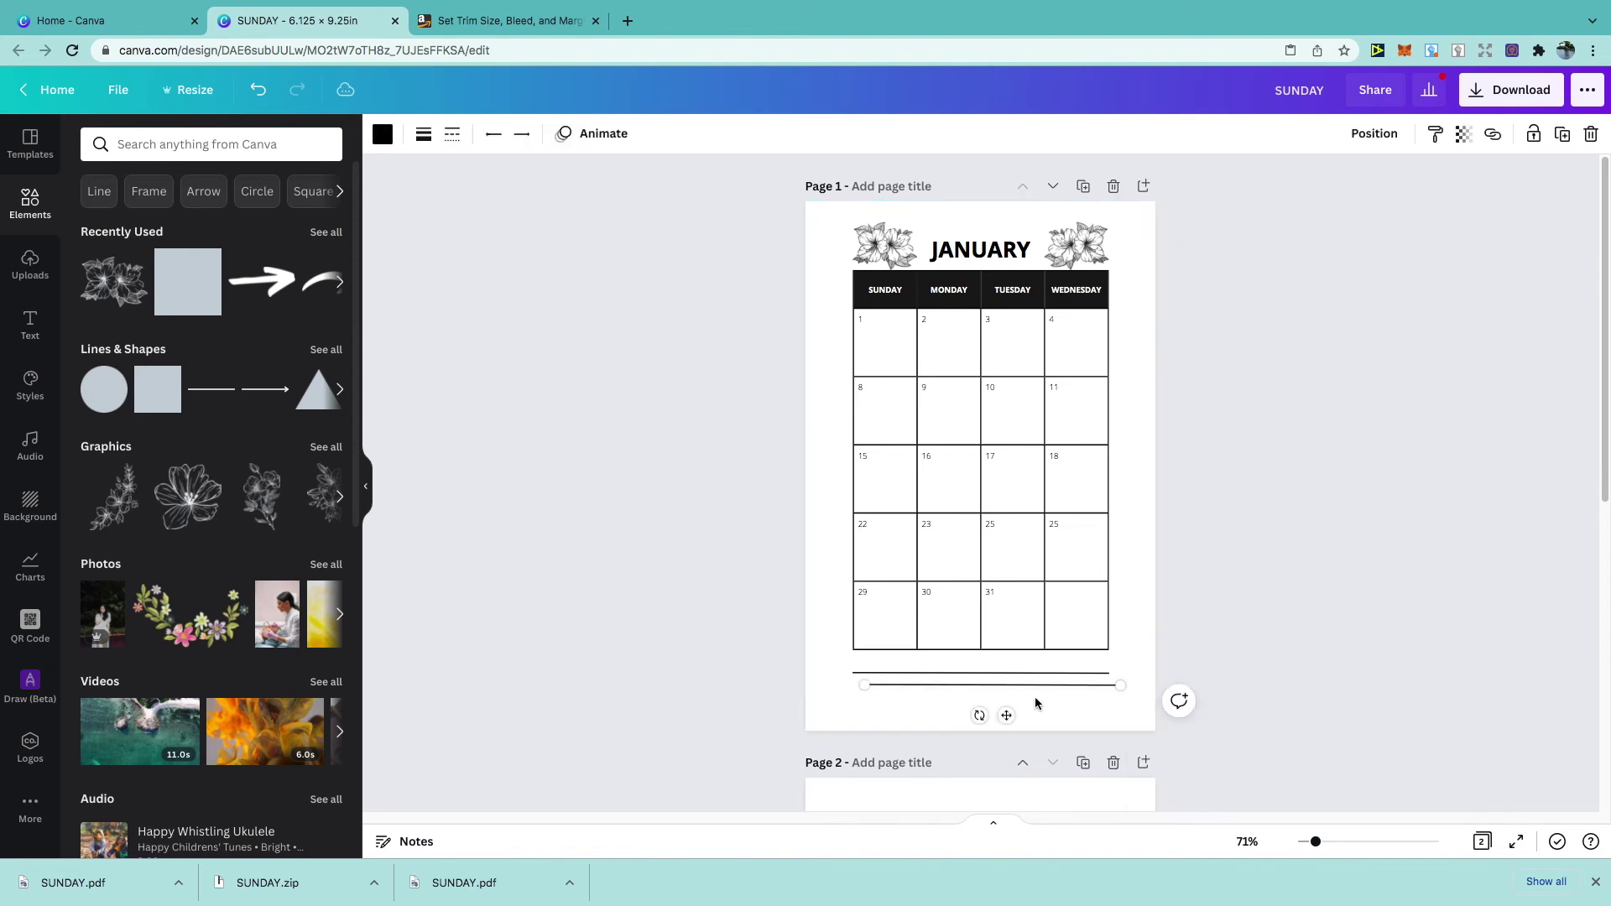
{"action": "left_click_drag", "start_coordinate": [1007, 714], "coordinate": [995, 718]}
{"action": "left_click", "coordinate": [1040, 717]}
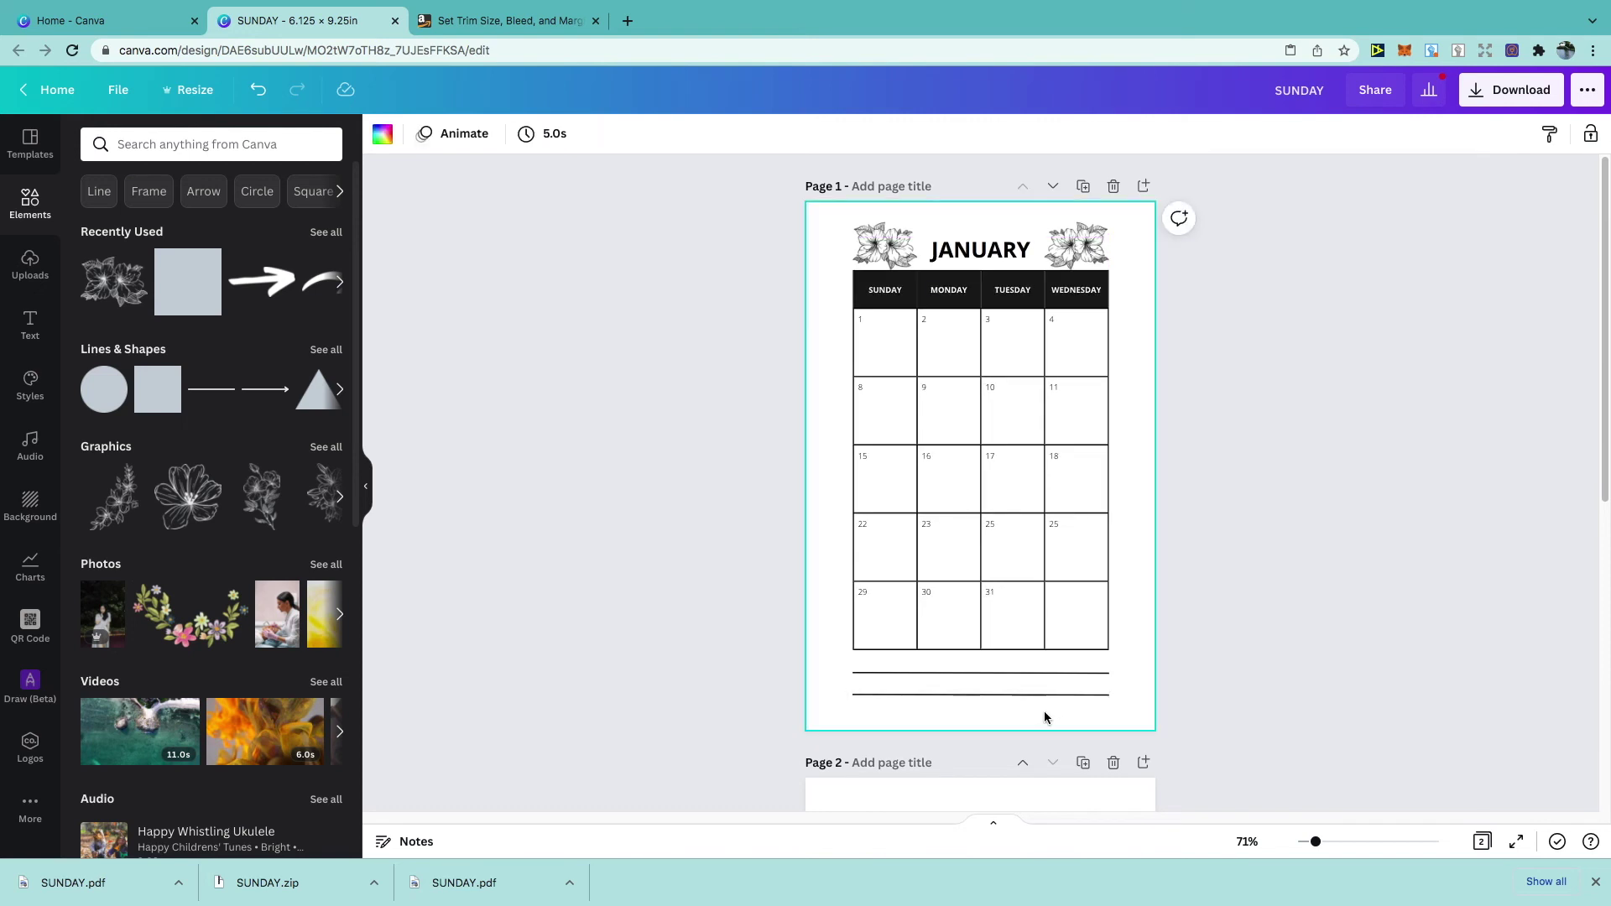
{"action": "left_click_drag", "start_coordinate": [806, 688], "coordinate": [936, 678]}
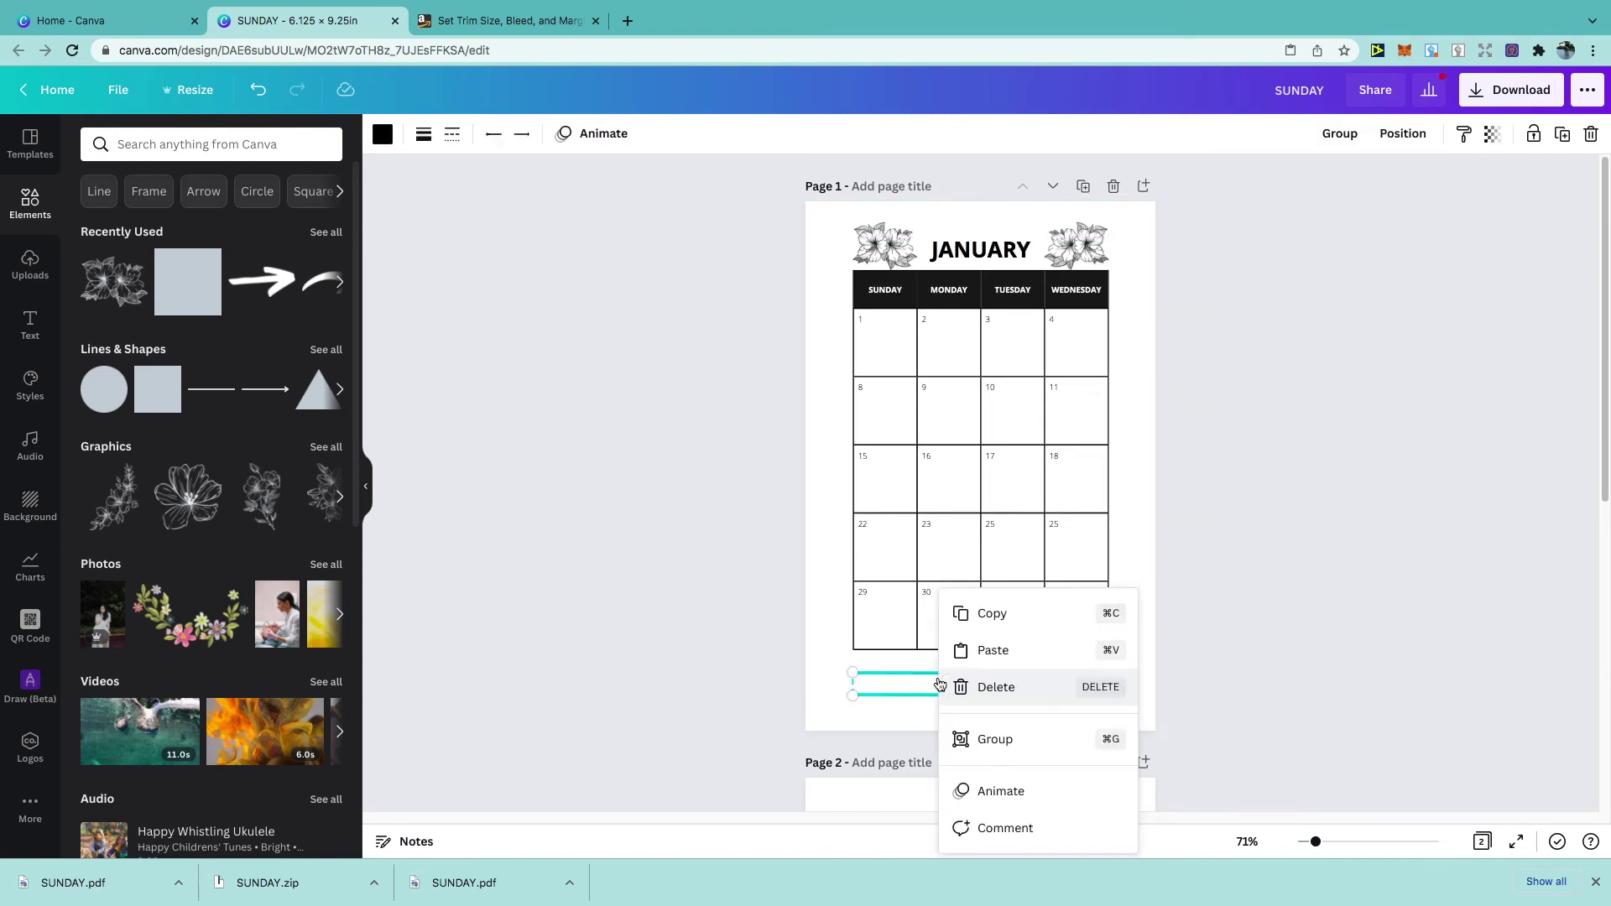
Copy both note lines and paste them below the page 2 table
{"action": "right_click", "coordinate": [937, 677]}
{"action": "left_click", "coordinate": [974, 614]}
{"action": "scroll", "coordinate": [980, 647], "scroll_direction": "down", "scroll_amount": 7}
{"action": "right_click", "coordinate": [985, 677]}
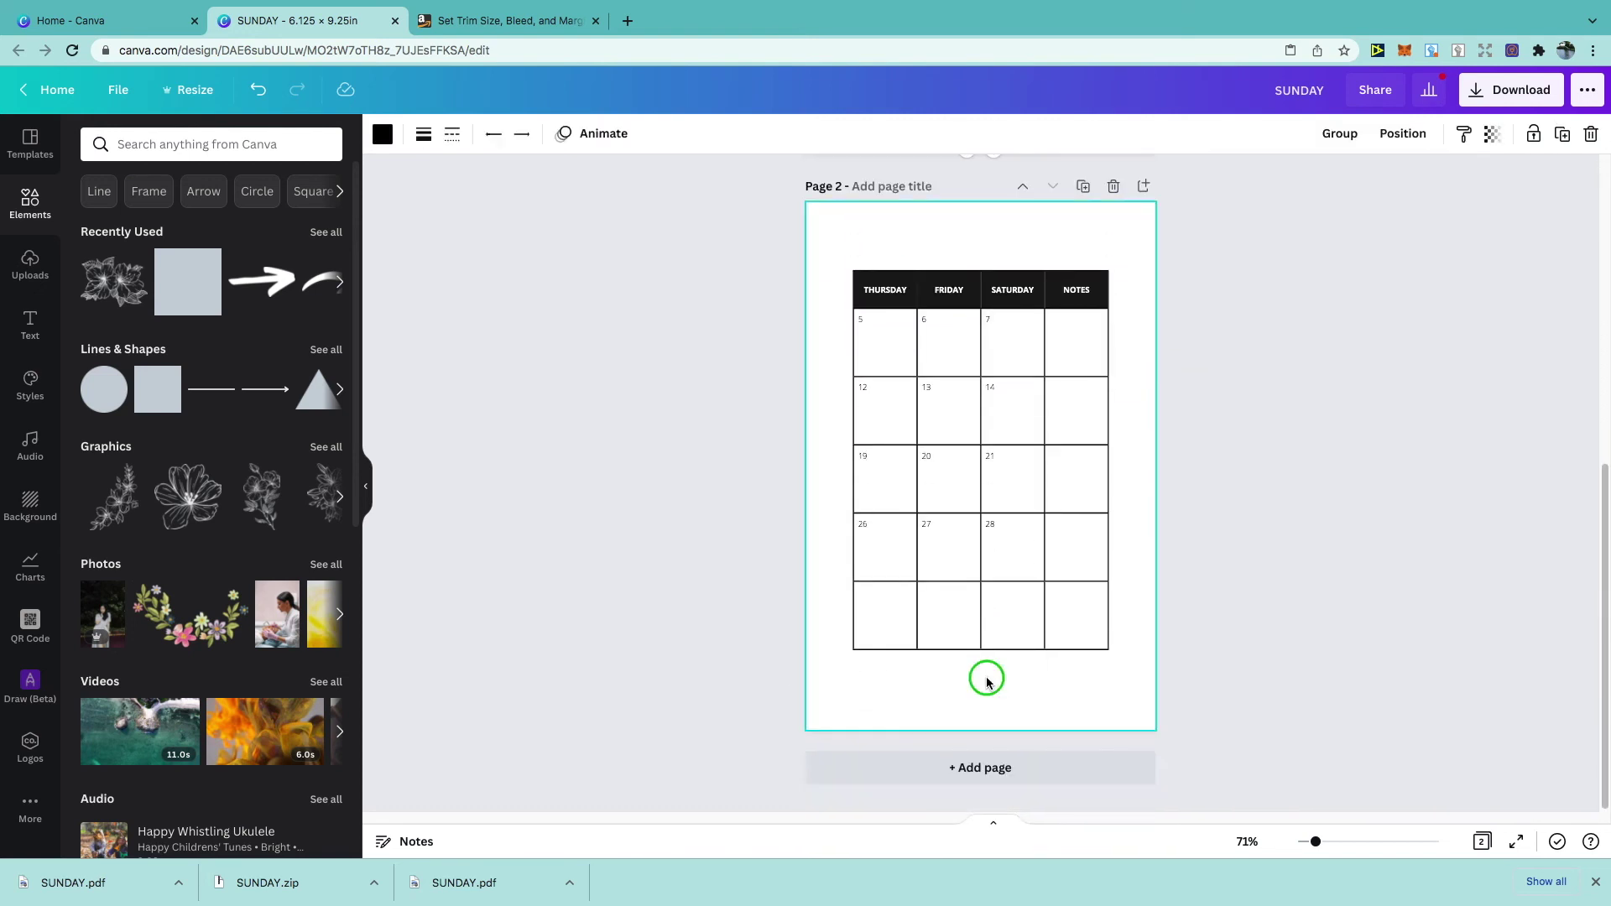
{"action": "left_click", "coordinate": [1014, 731]}
{"action": "scroll", "coordinate": [996, 631], "scroll_direction": "up", "scroll_amount": 7}
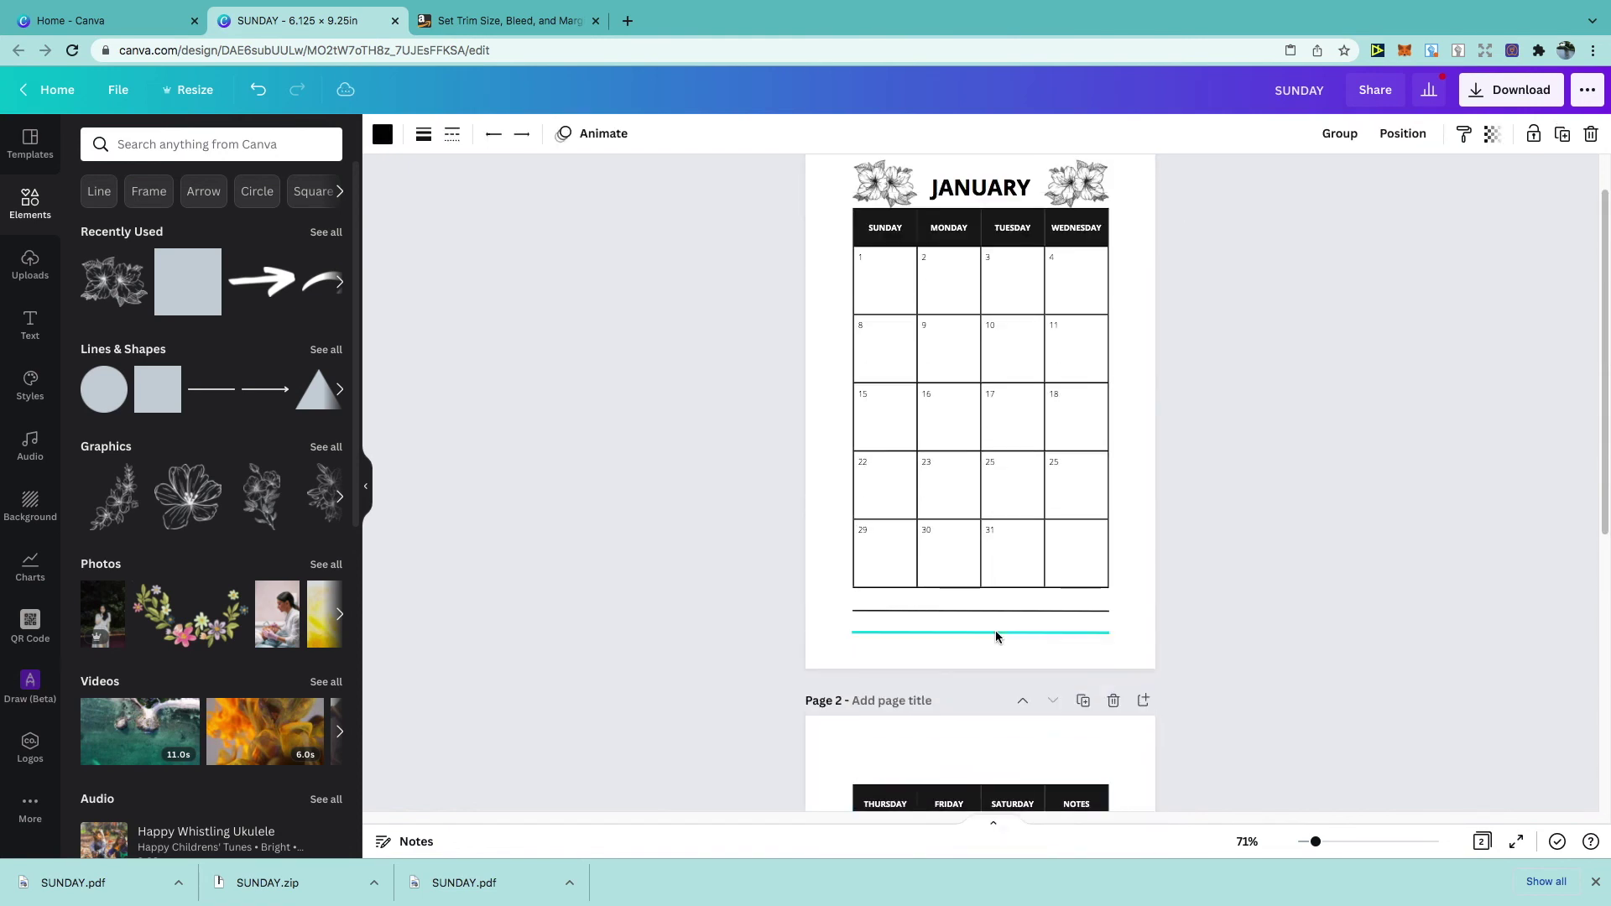
Copy the flowers and JANUARY heading onto page 2
{"action": "left_click_drag", "start_coordinate": [818, 227], "coordinate": [1091, 262]}
{"action": "right_click", "coordinate": [1082, 259]}
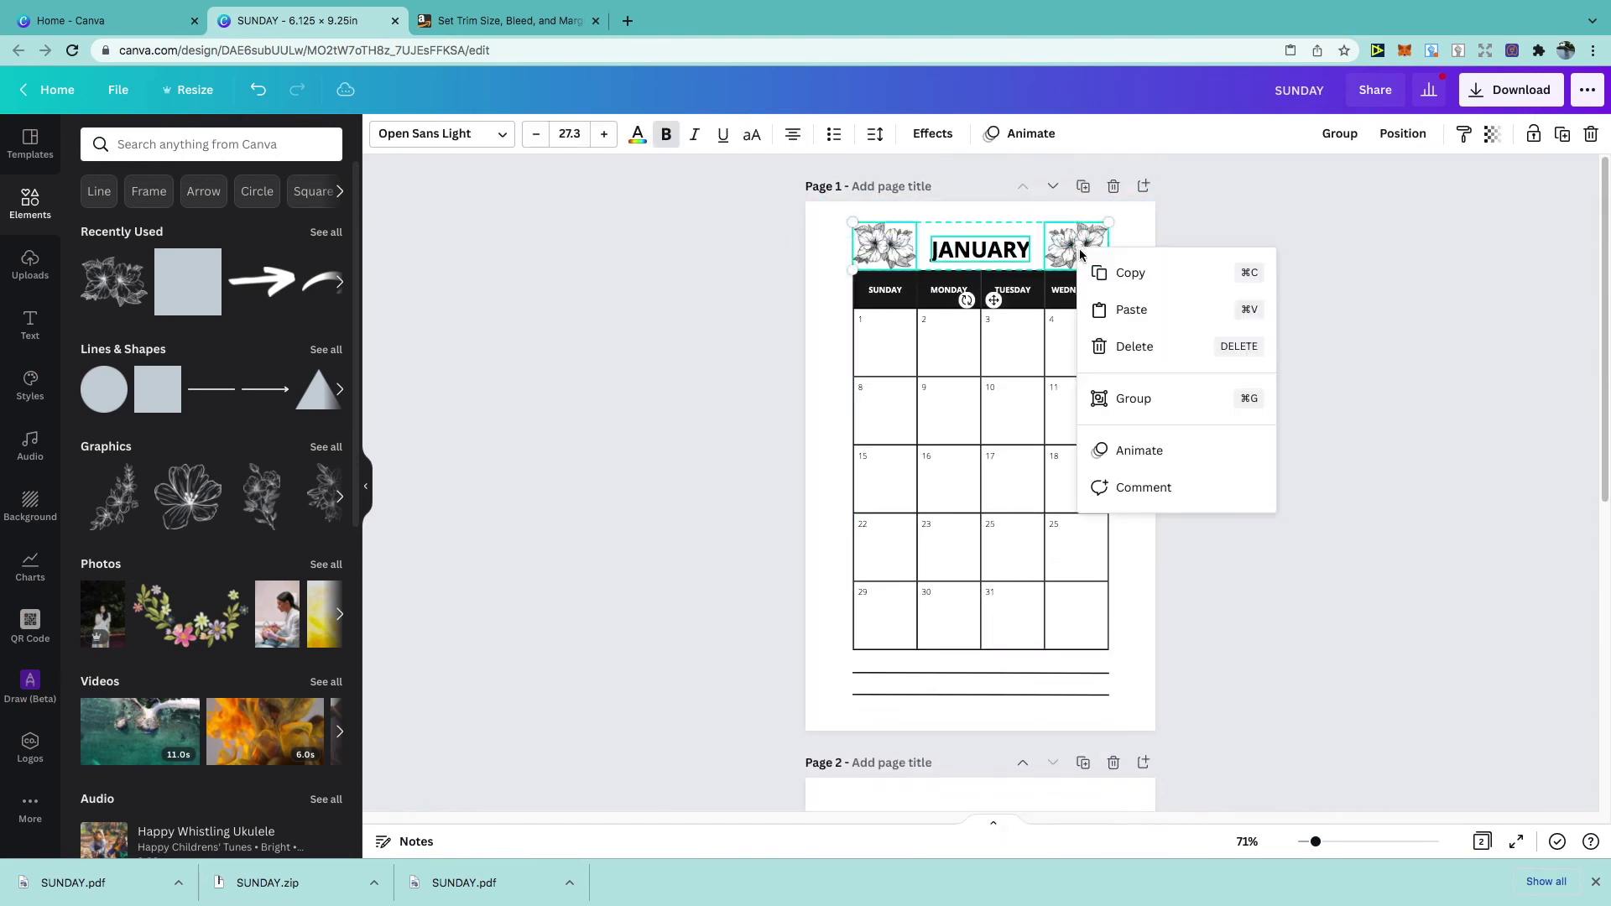
{"action": "left_click", "coordinate": [1090, 276]}
{"action": "scroll", "coordinate": [1091, 282], "scroll_direction": "down", "scroll_amount": 7}
{"action": "right_click", "coordinate": [1094, 245]}
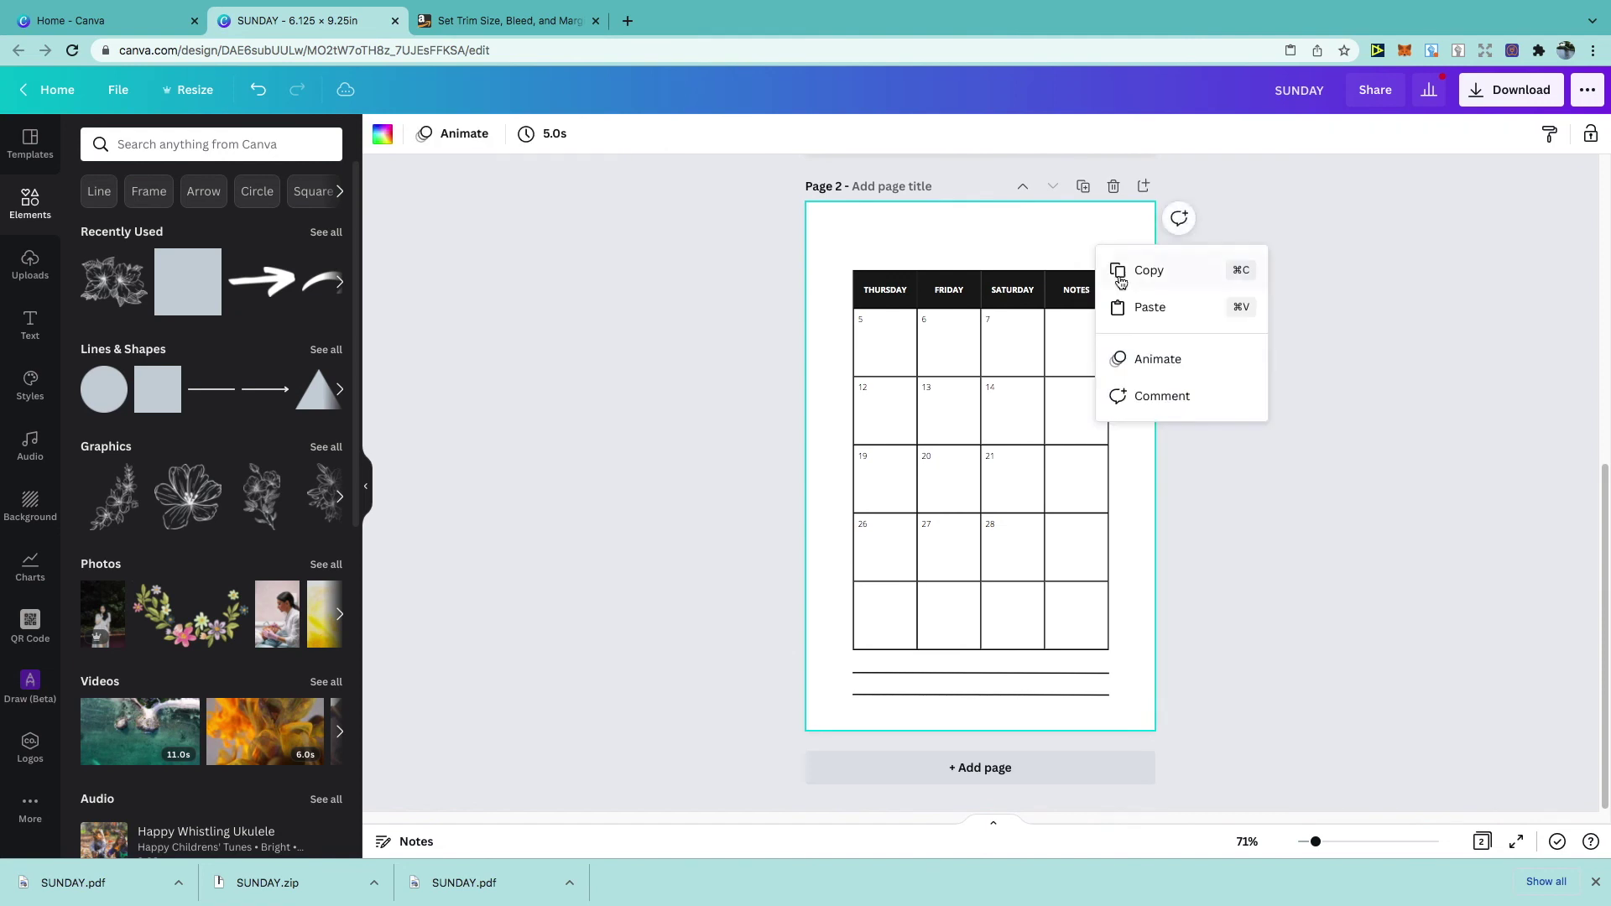
{"action": "left_click", "coordinate": [1126, 300]}
{"action": "left_click", "coordinate": [1131, 339]}
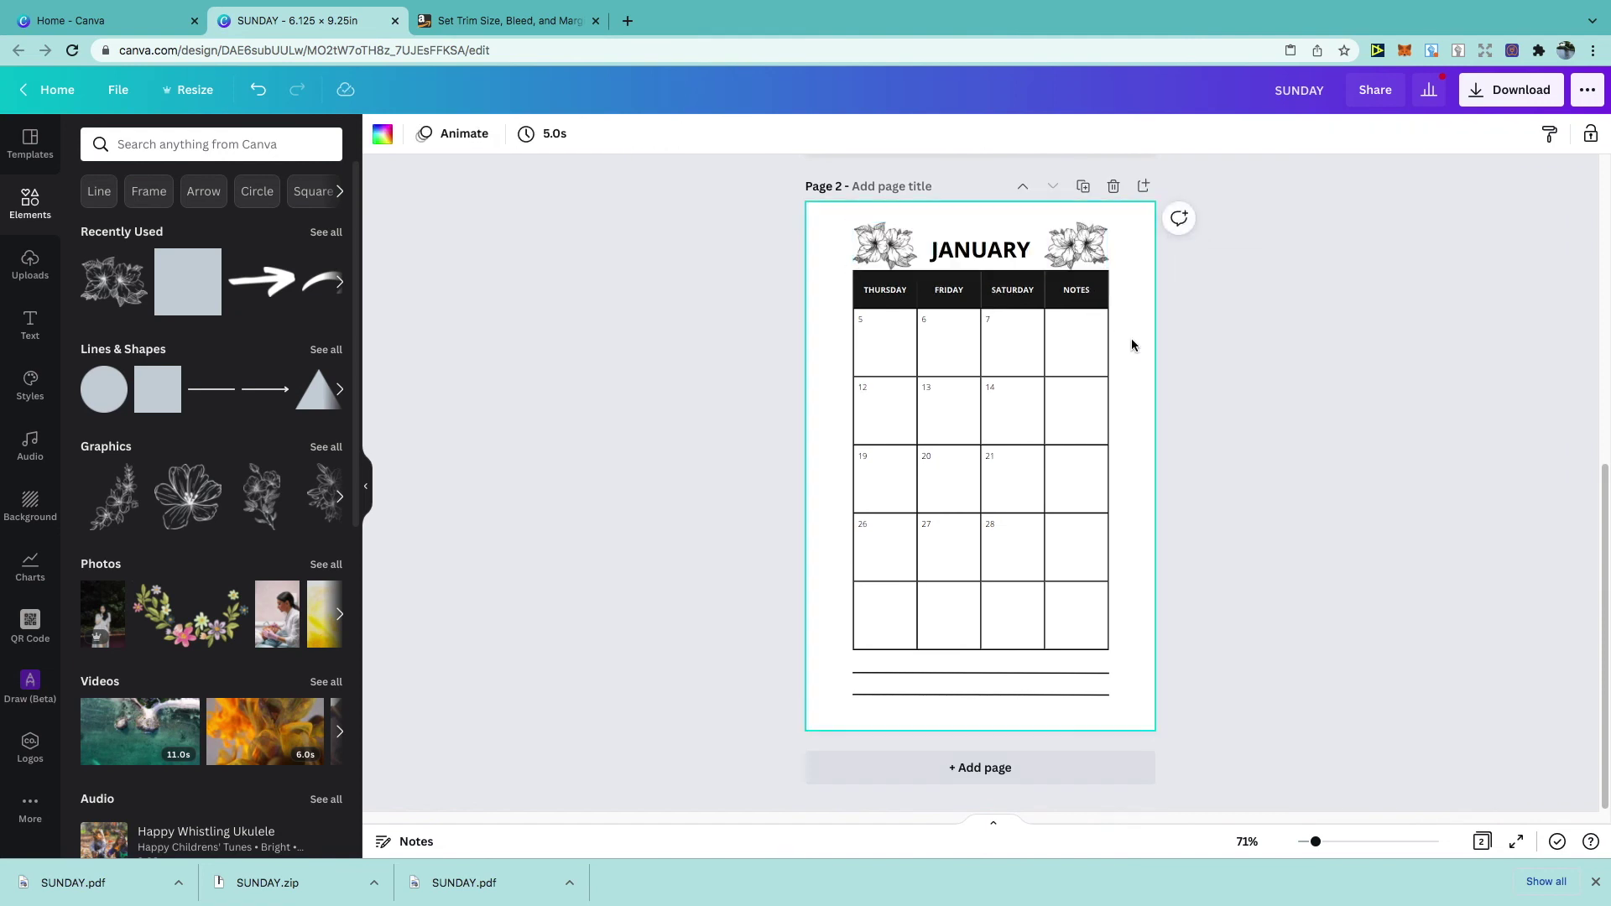
{"action": "scroll", "coordinate": [1131, 339], "scroll_direction": "up", "scroll_amount": 7}
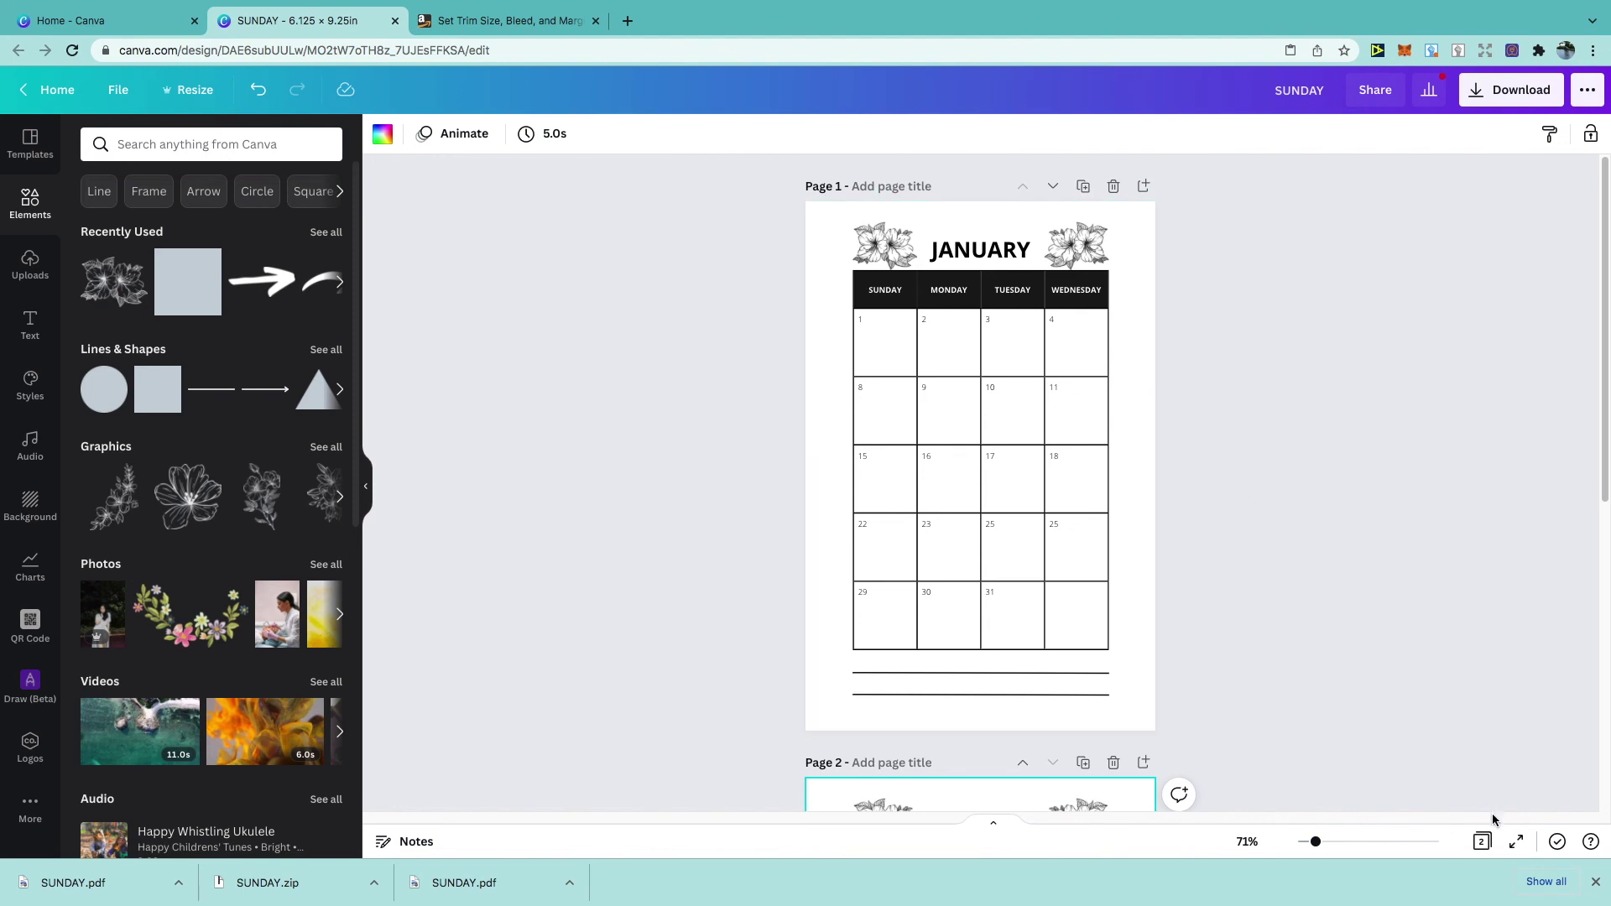
{"action": "left_click", "coordinate": [1483, 842]}
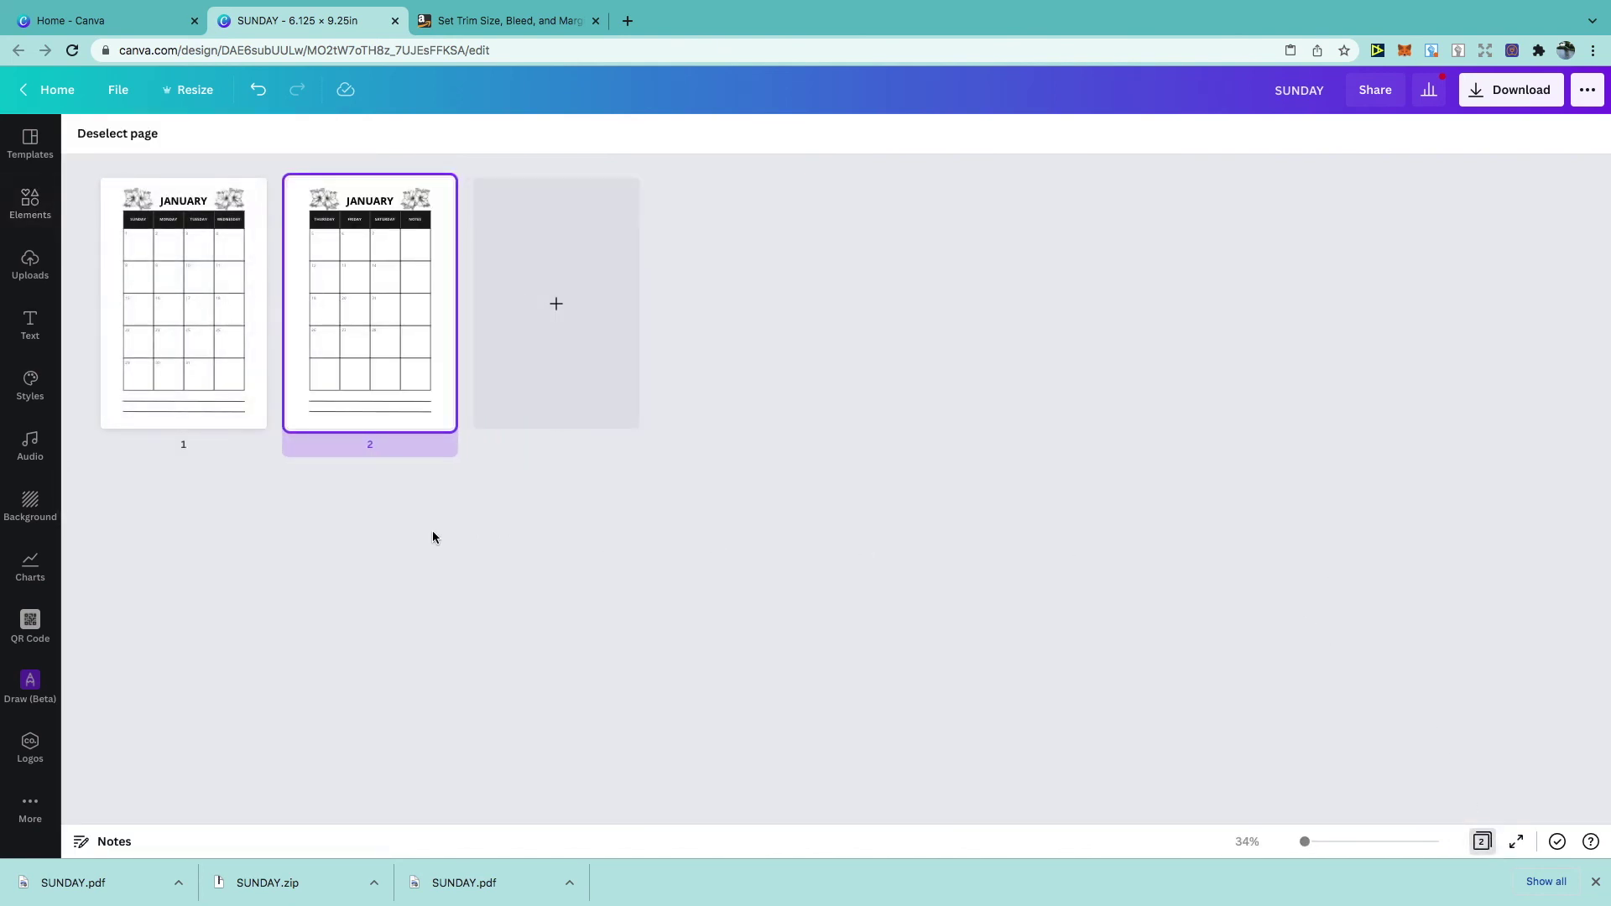
Duplicate pages 1–2, then pages 3–4, giving six pages in total
{"action": "left_click_drag", "start_coordinate": [194, 499], "coordinate": [377, 368]}
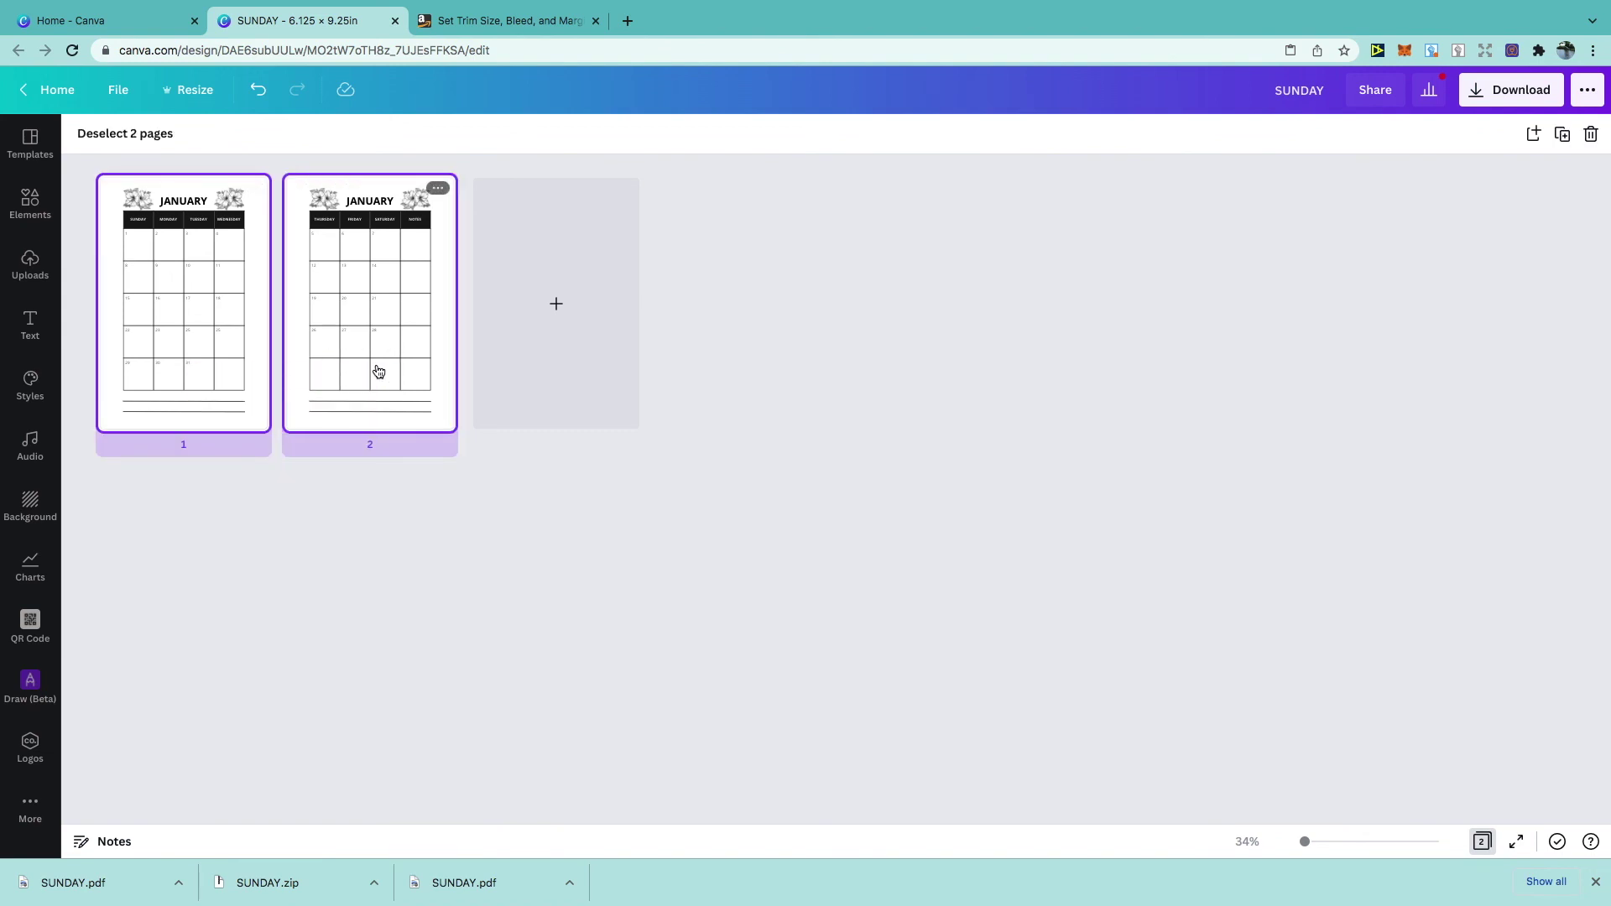
{"action": "right_click", "coordinate": [377, 367]}
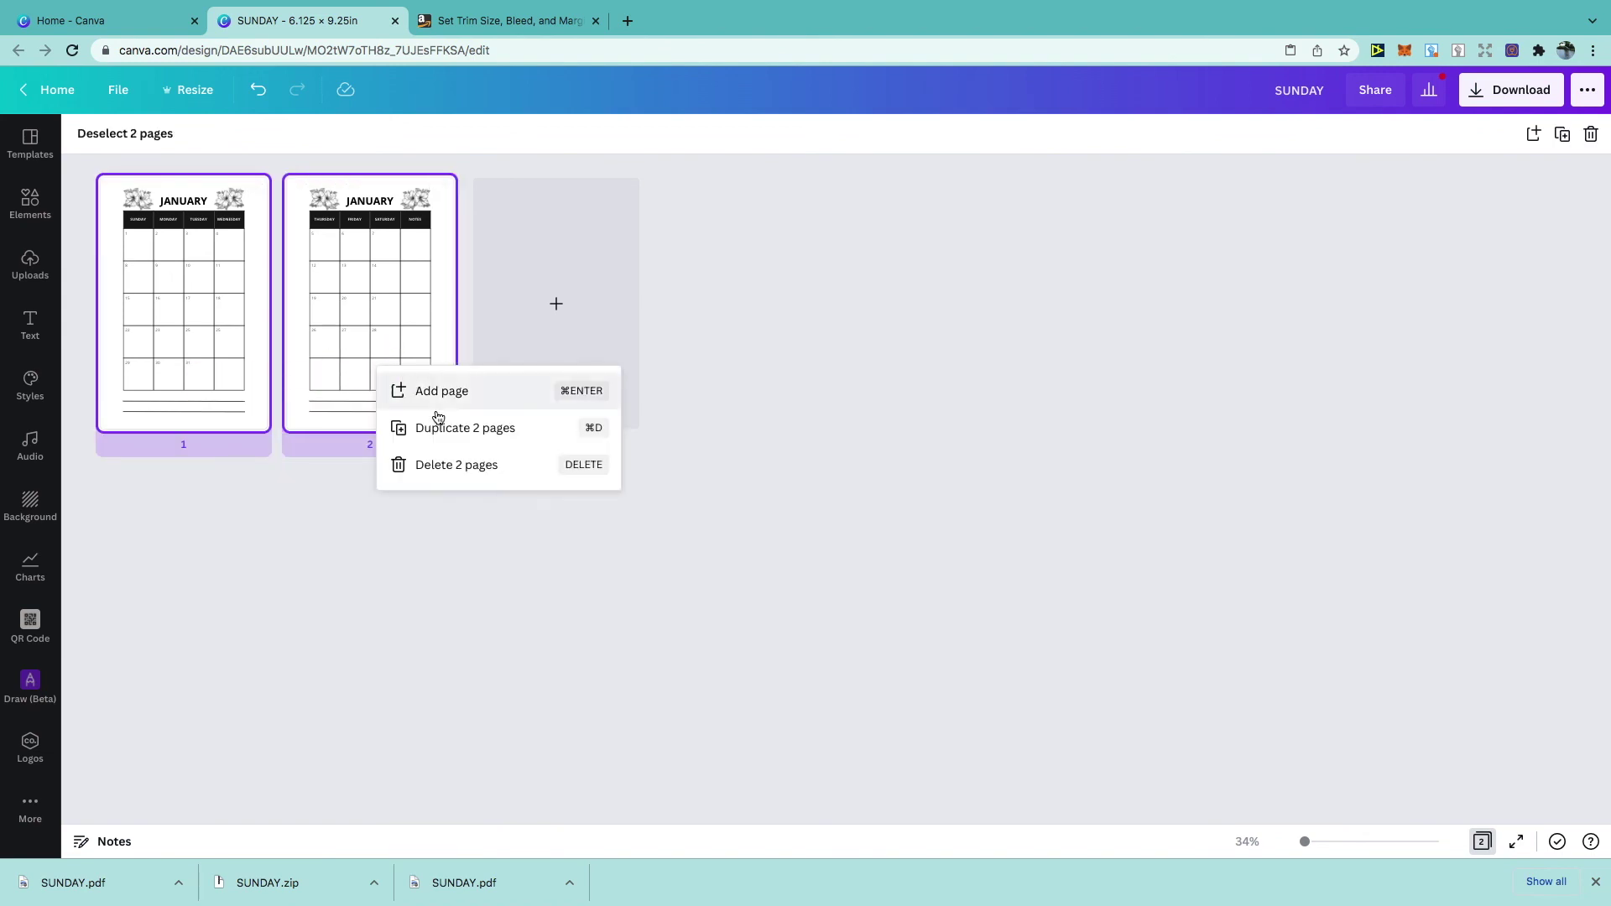
{"action": "left_click", "coordinate": [455, 433]}
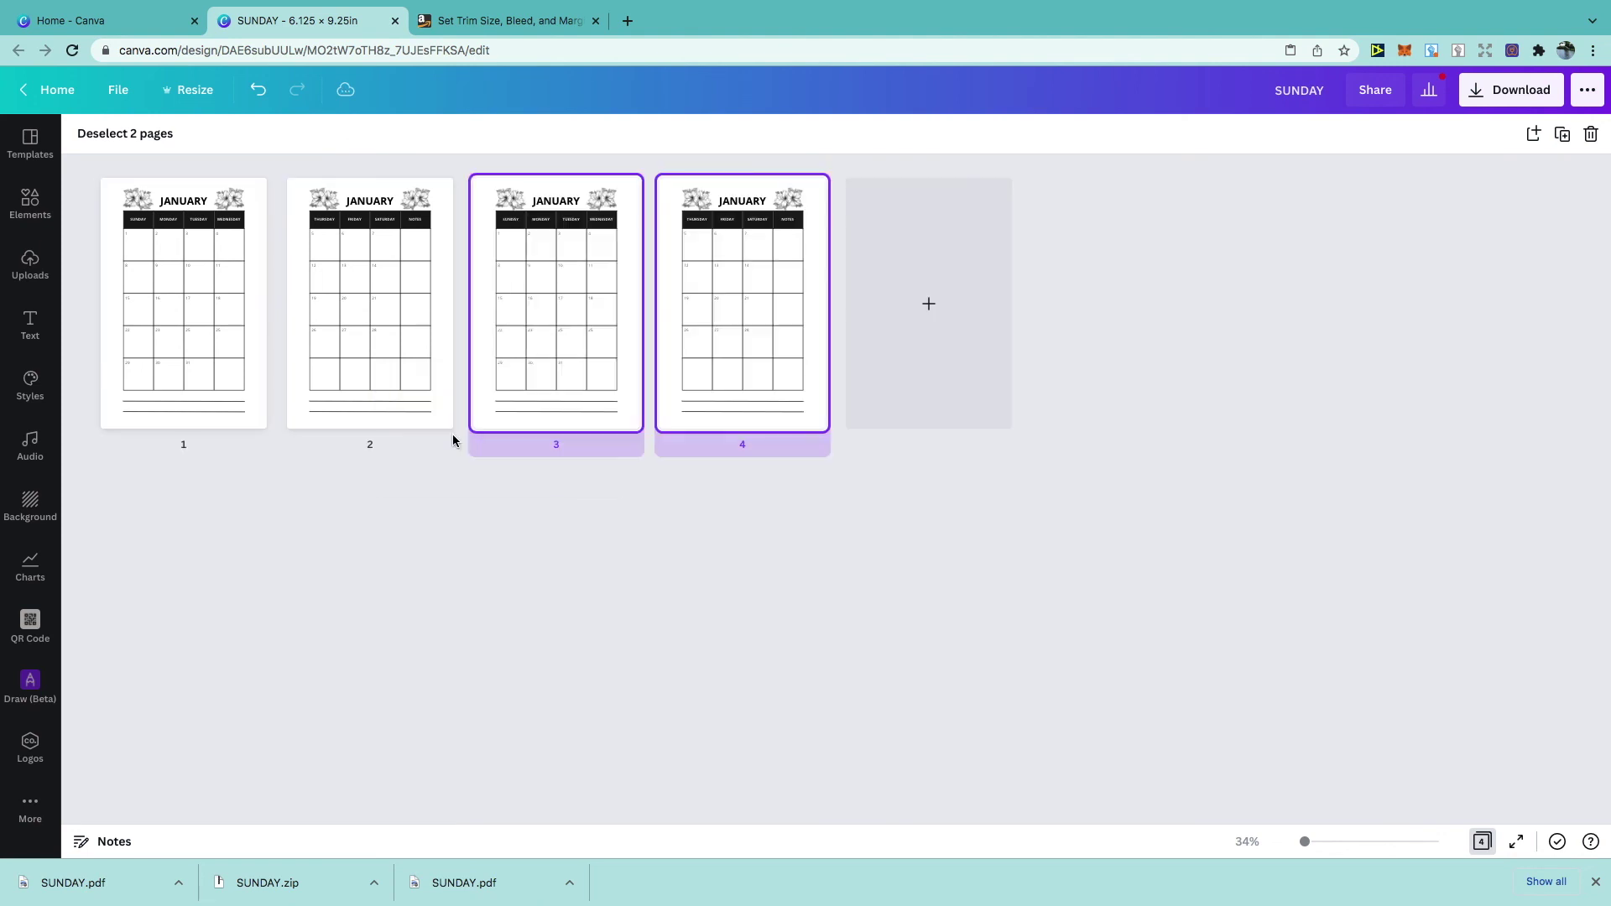
{"action": "right_click", "coordinate": [610, 407]}
{"action": "left_click", "coordinate": [671, 470]}
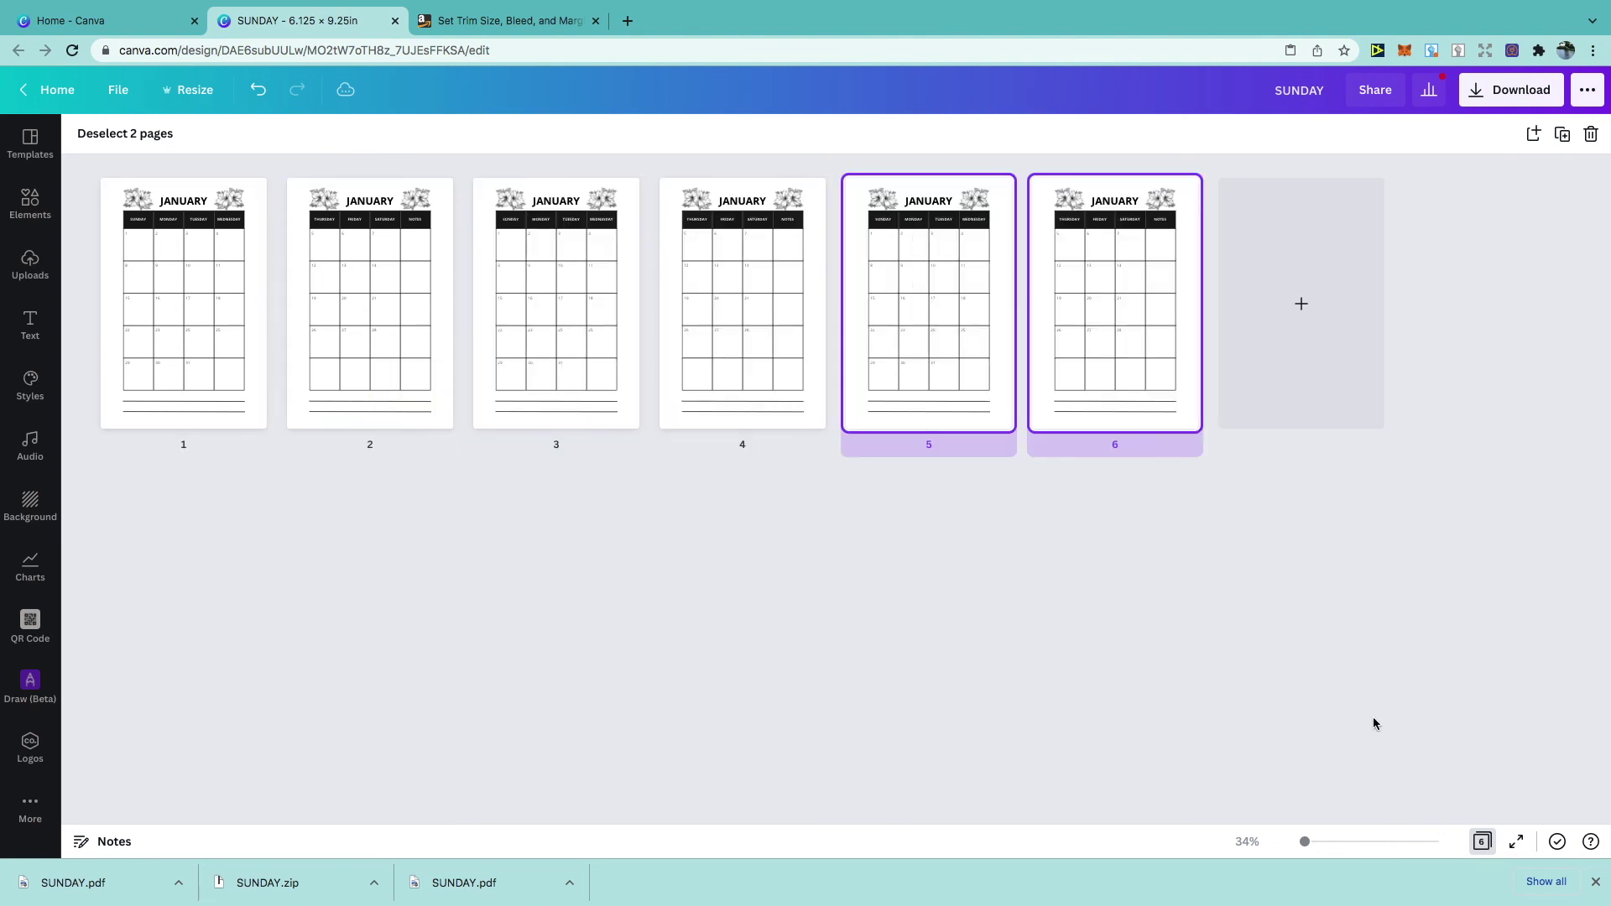
{"action": "left_click", "coordinate": [1483, 842]}
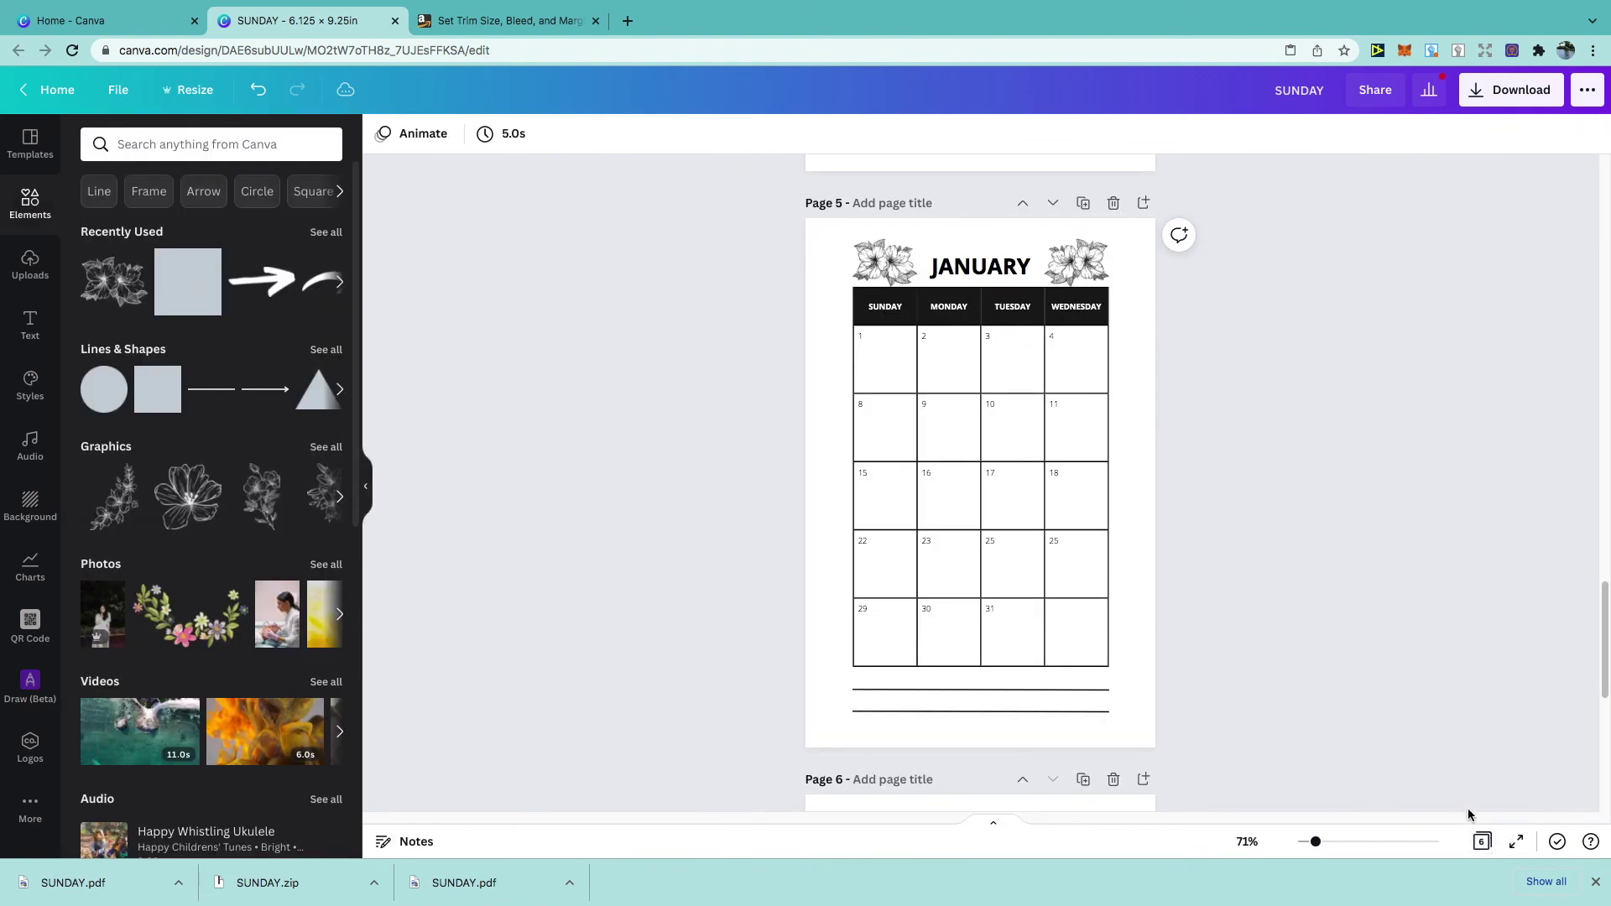
{"action": "scroll", "coordinate": [1200, 602], "scroll_direction": "up", "scroll_amount": 3}
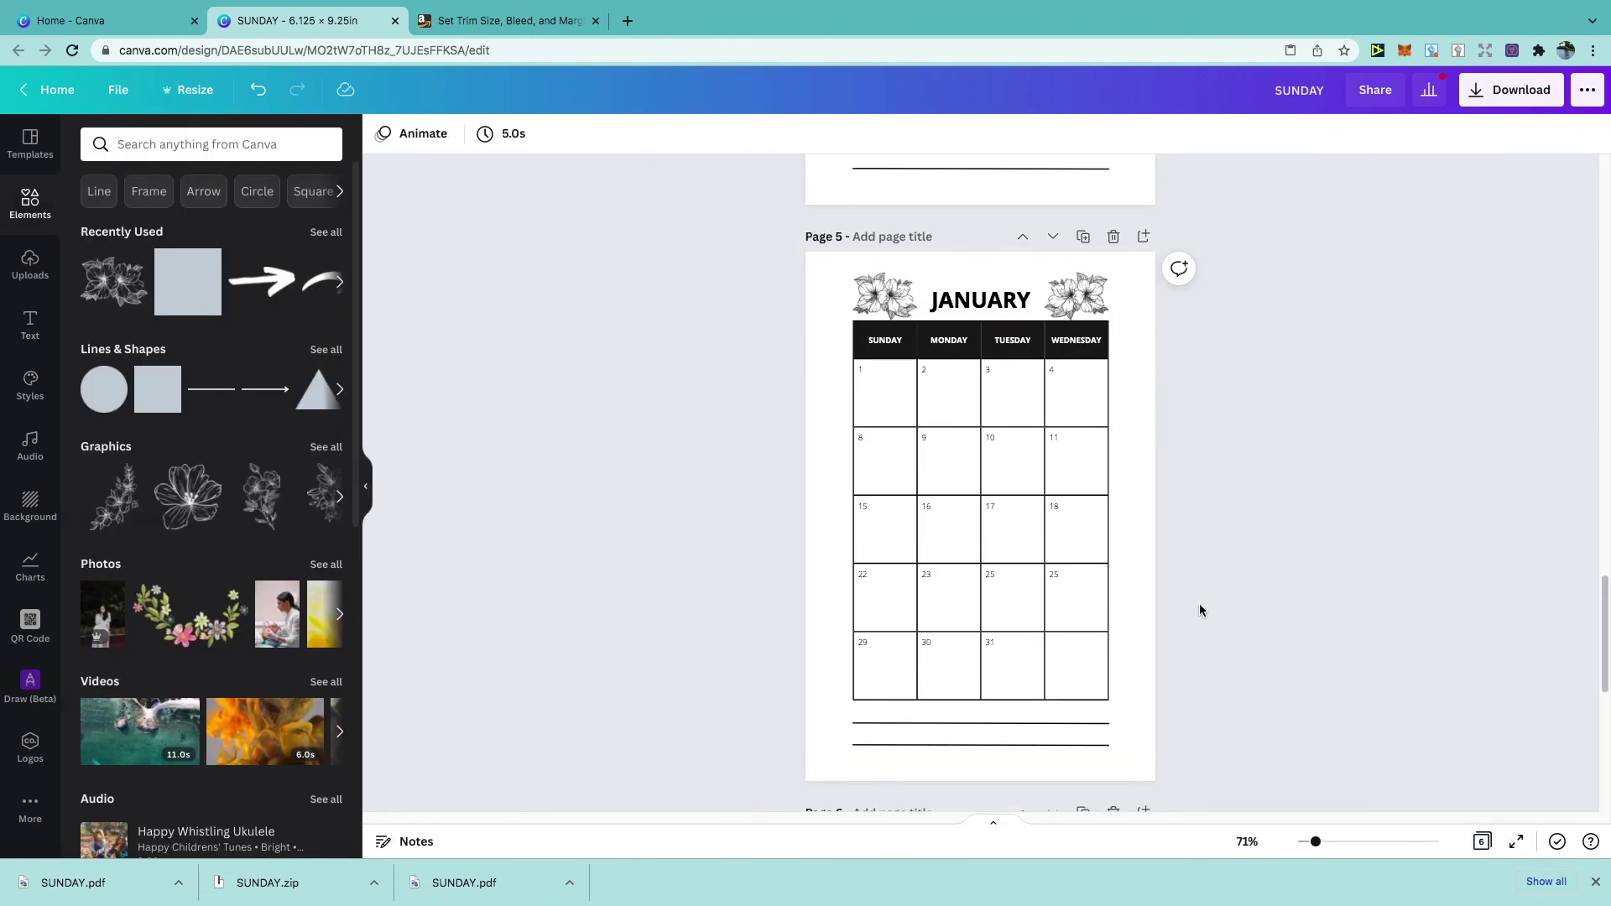
{"action": "left_click", "coordinate": [1028, 454]}
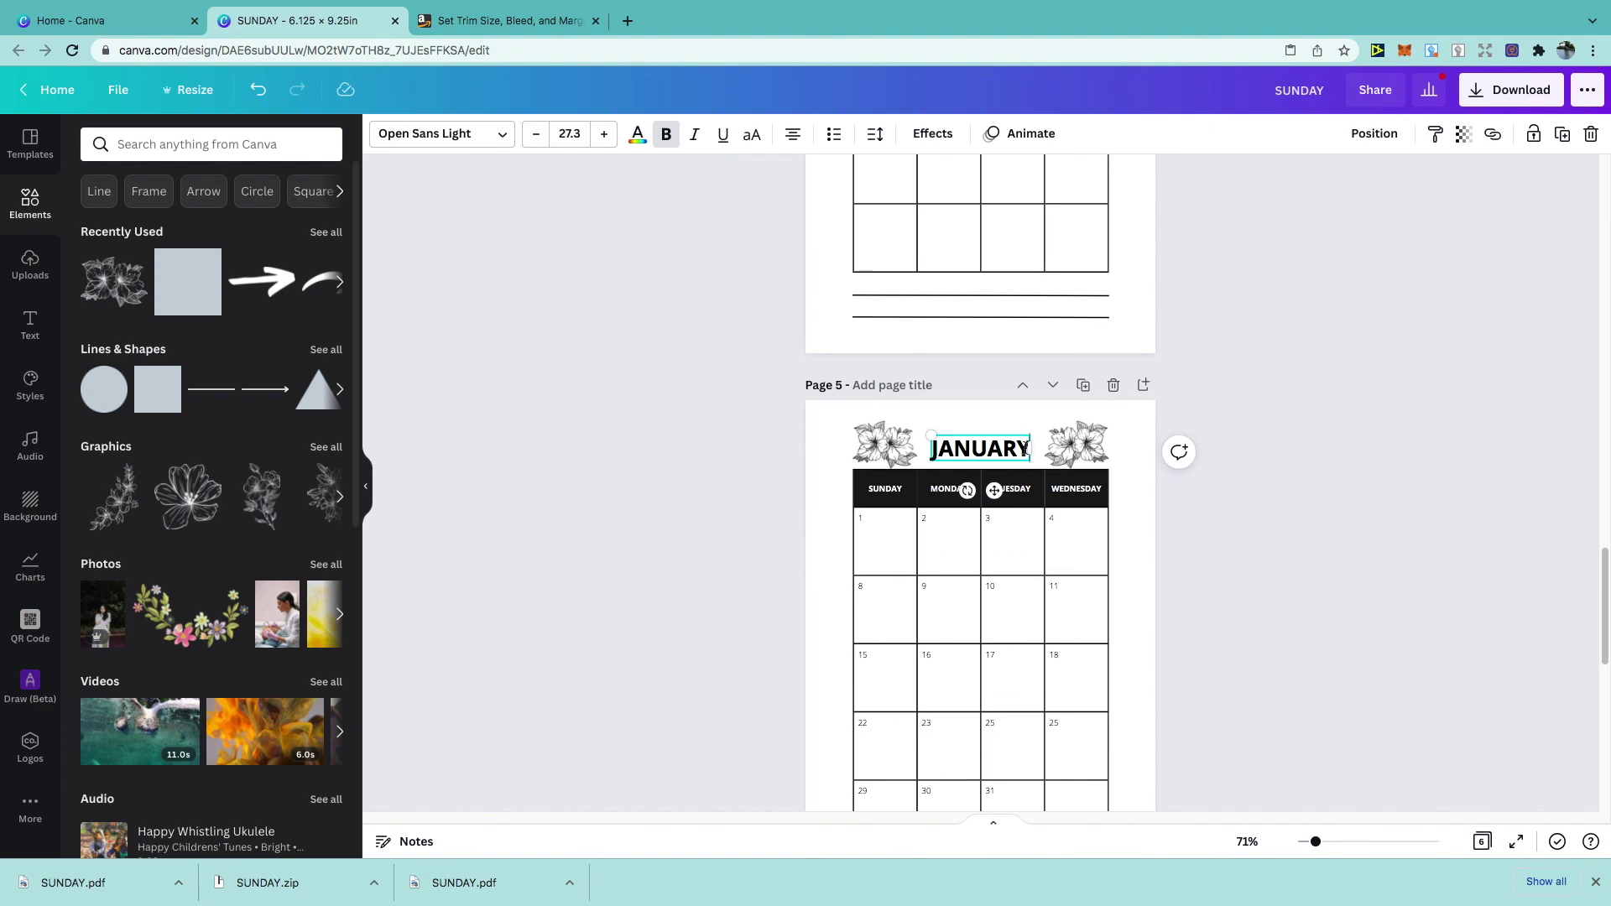
Download all six pages as a PDF Print file
{"action": "left_click", "coordinate": [1200, 516]}
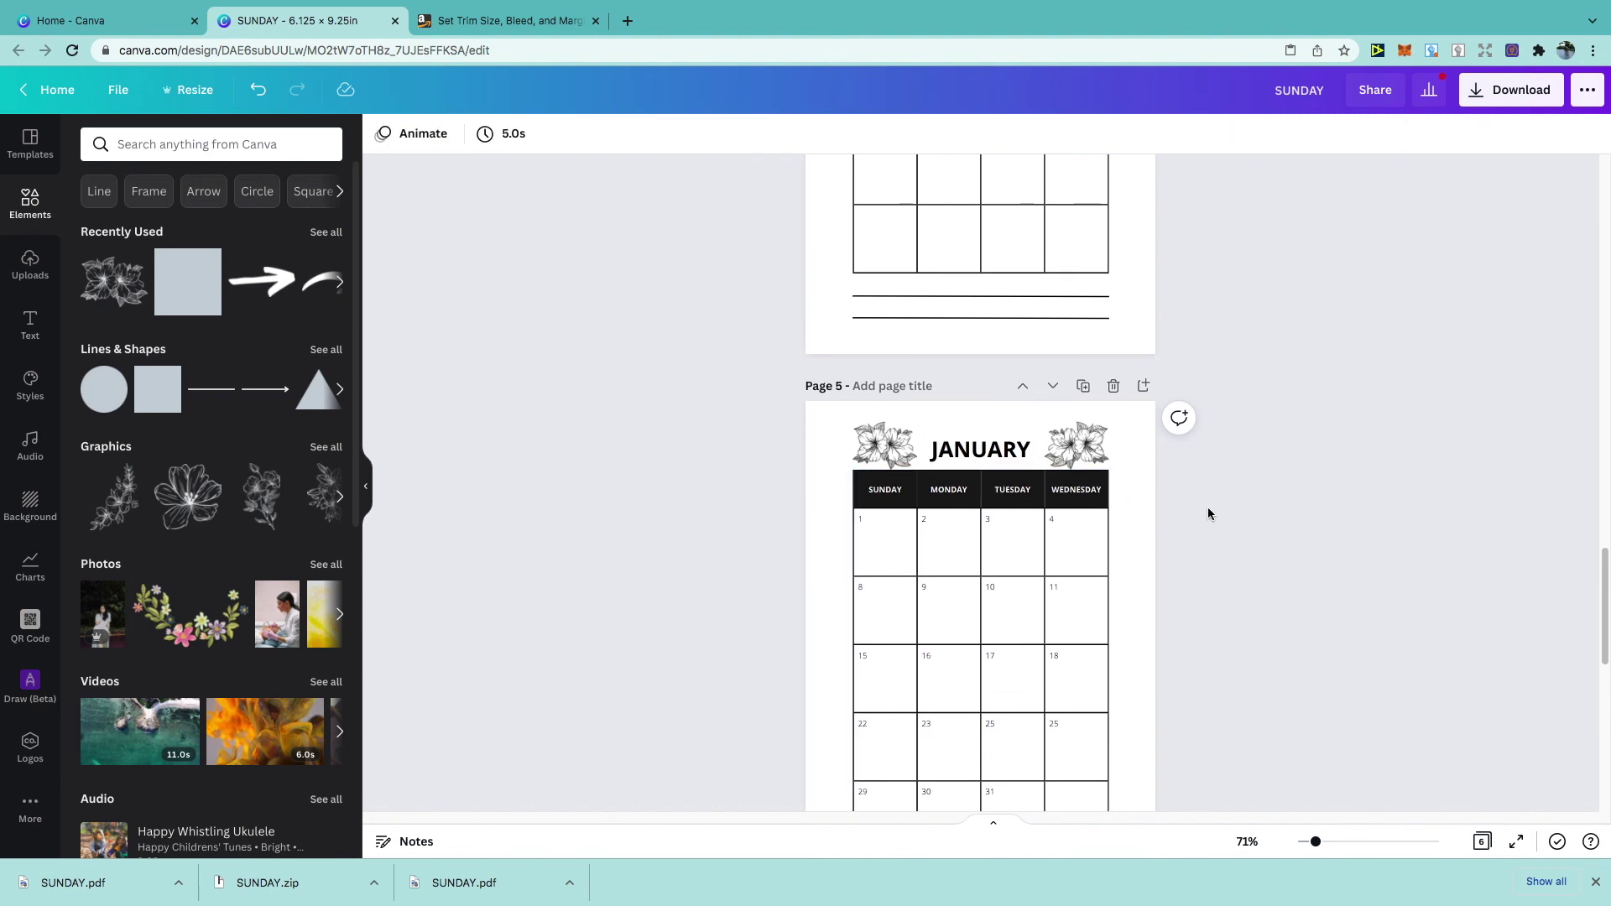
{"action": "left_click", "coordinate": [1487, 97]}
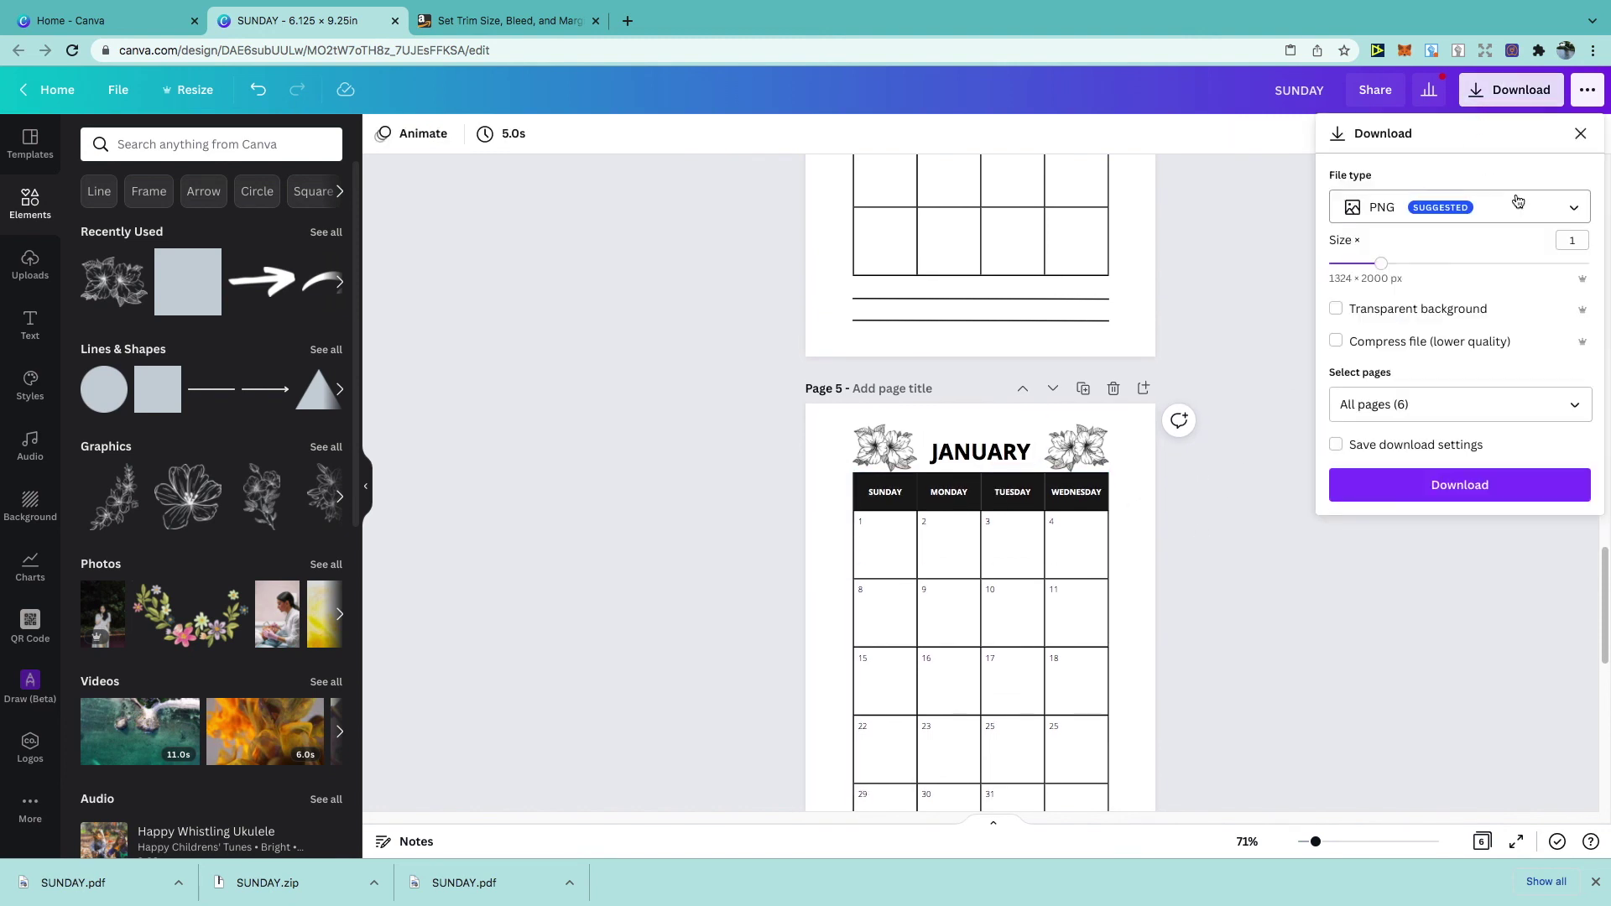
{"action": "left_click", "coordinate": [1541, 215]}
{"action": "left_click", "coordinate": [1502, 359]}
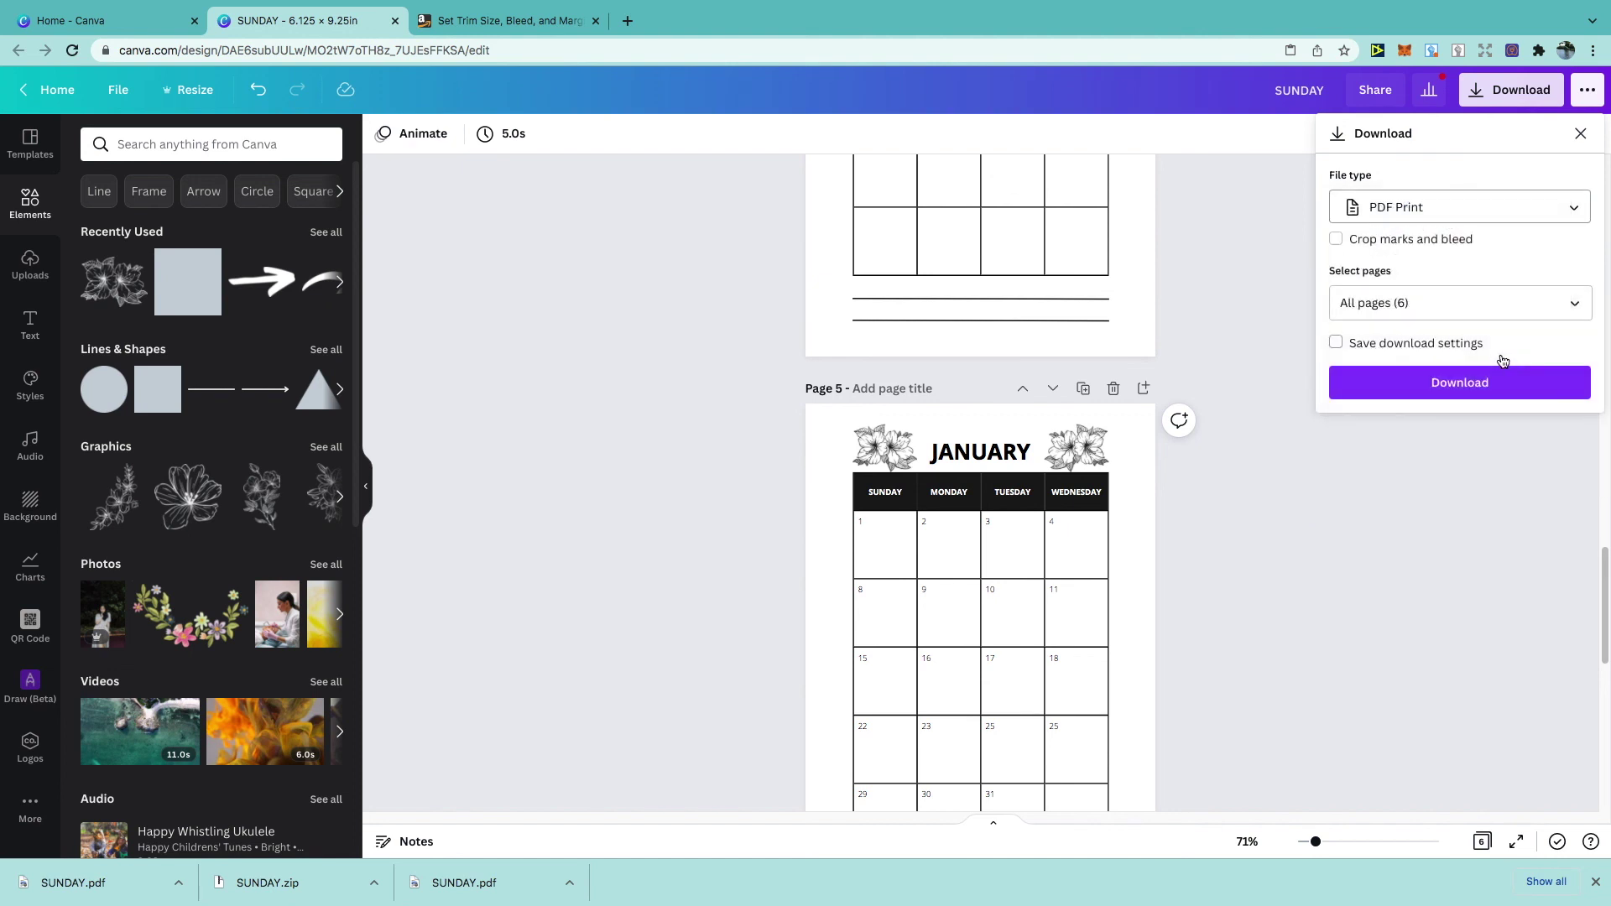
{"action": "left_click", "coordinate": [1574, 305]}
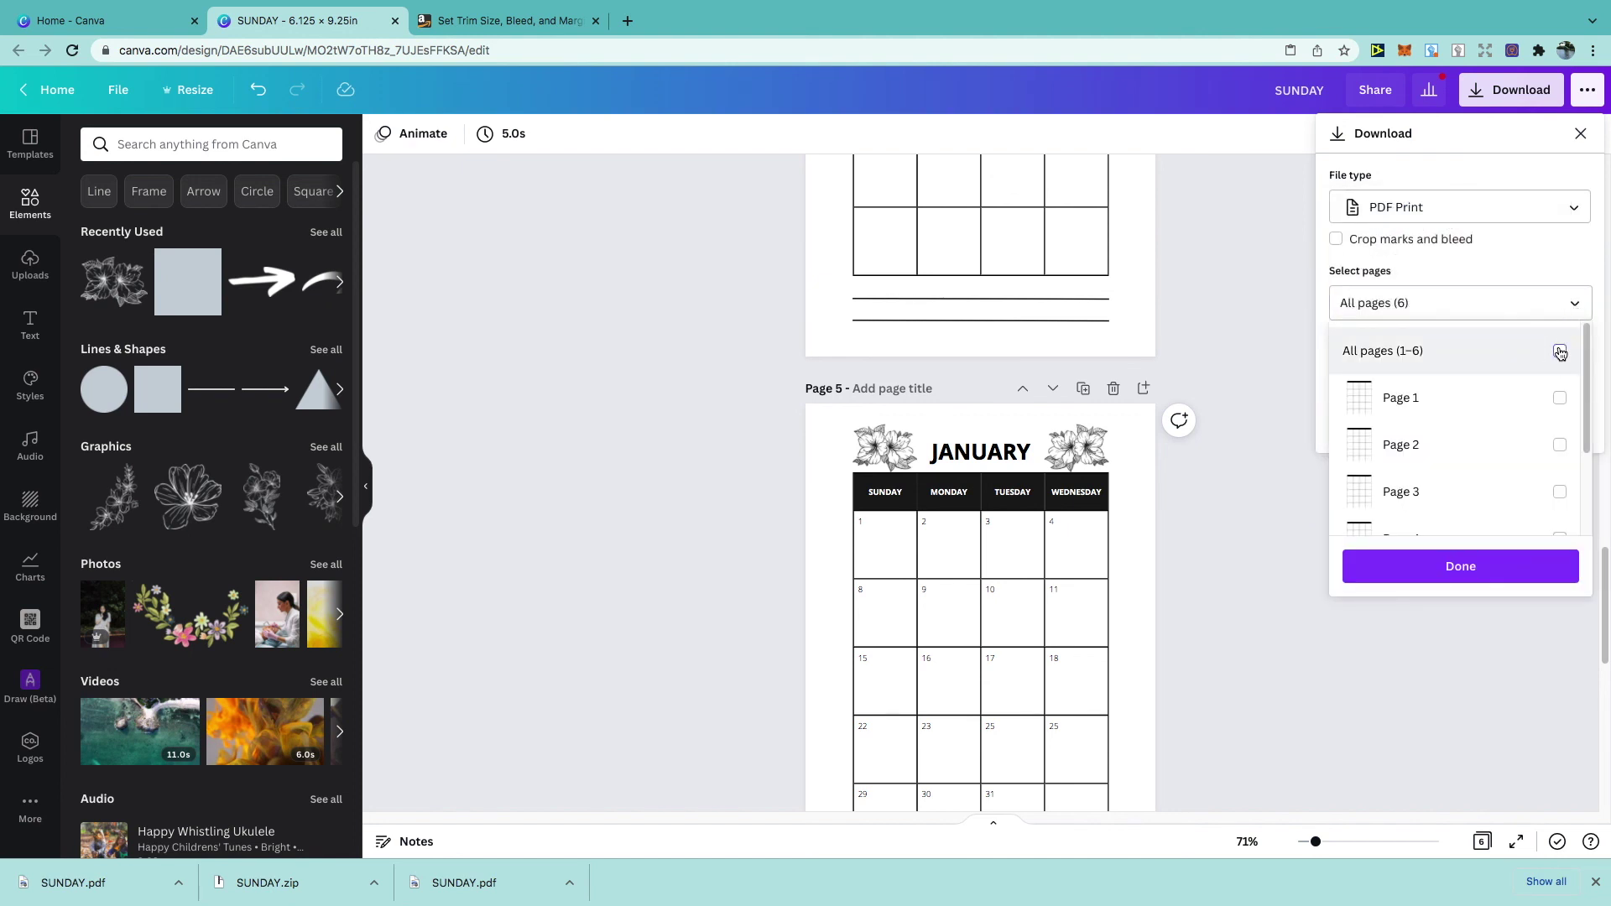
{"action": "left_click", "coordinate": [1502, 565]}
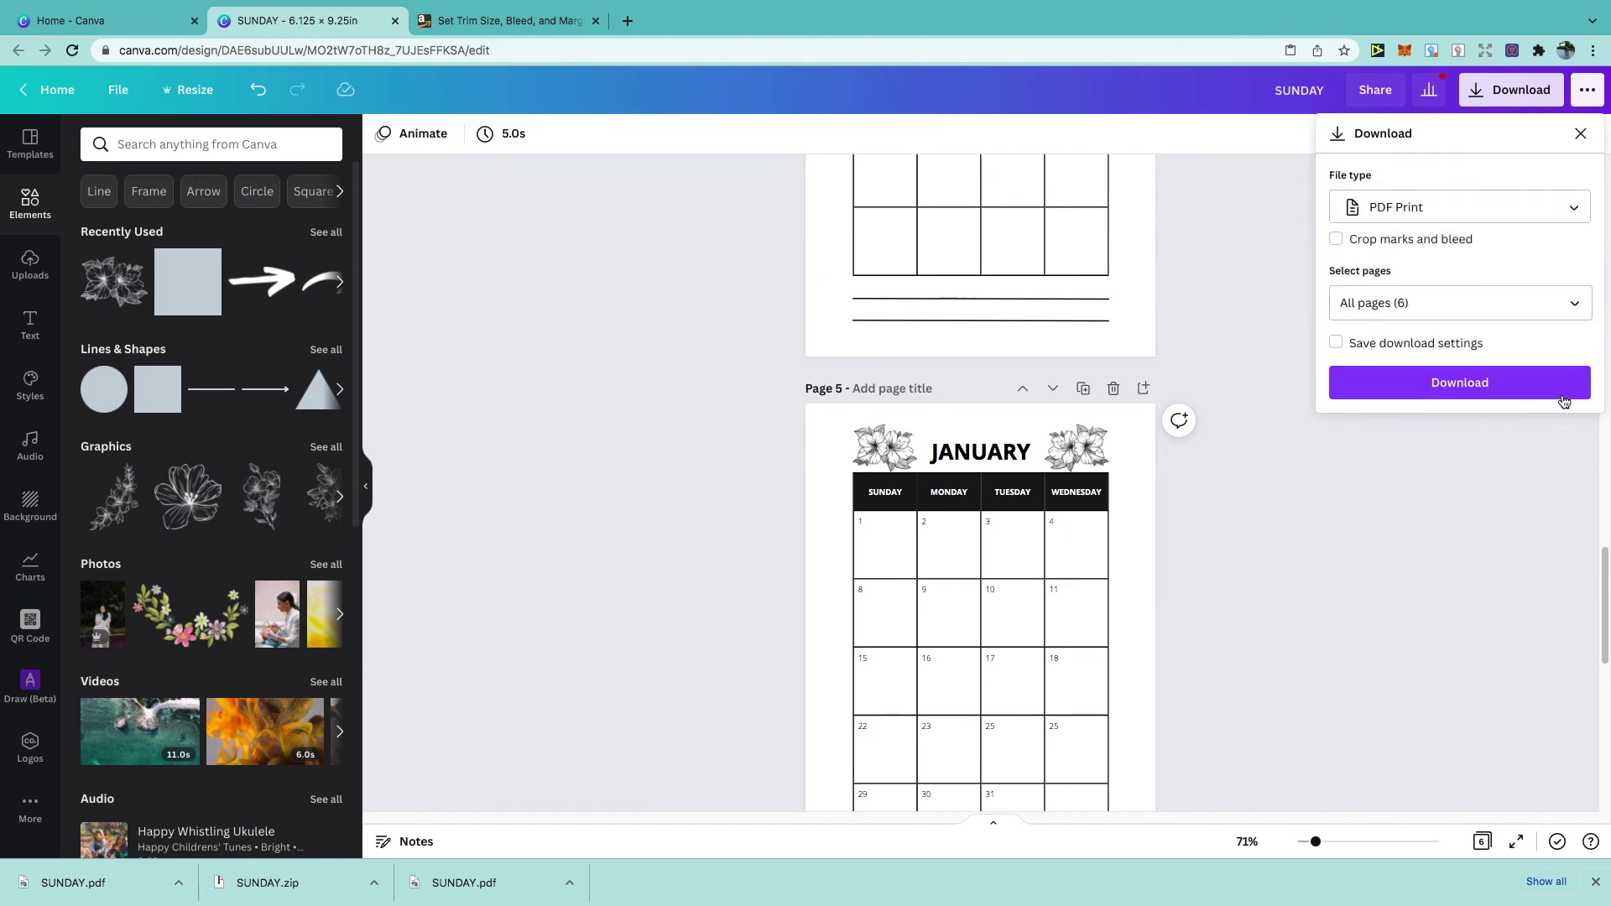
{"action": "left_click", "coordinate": [1562, 393]}
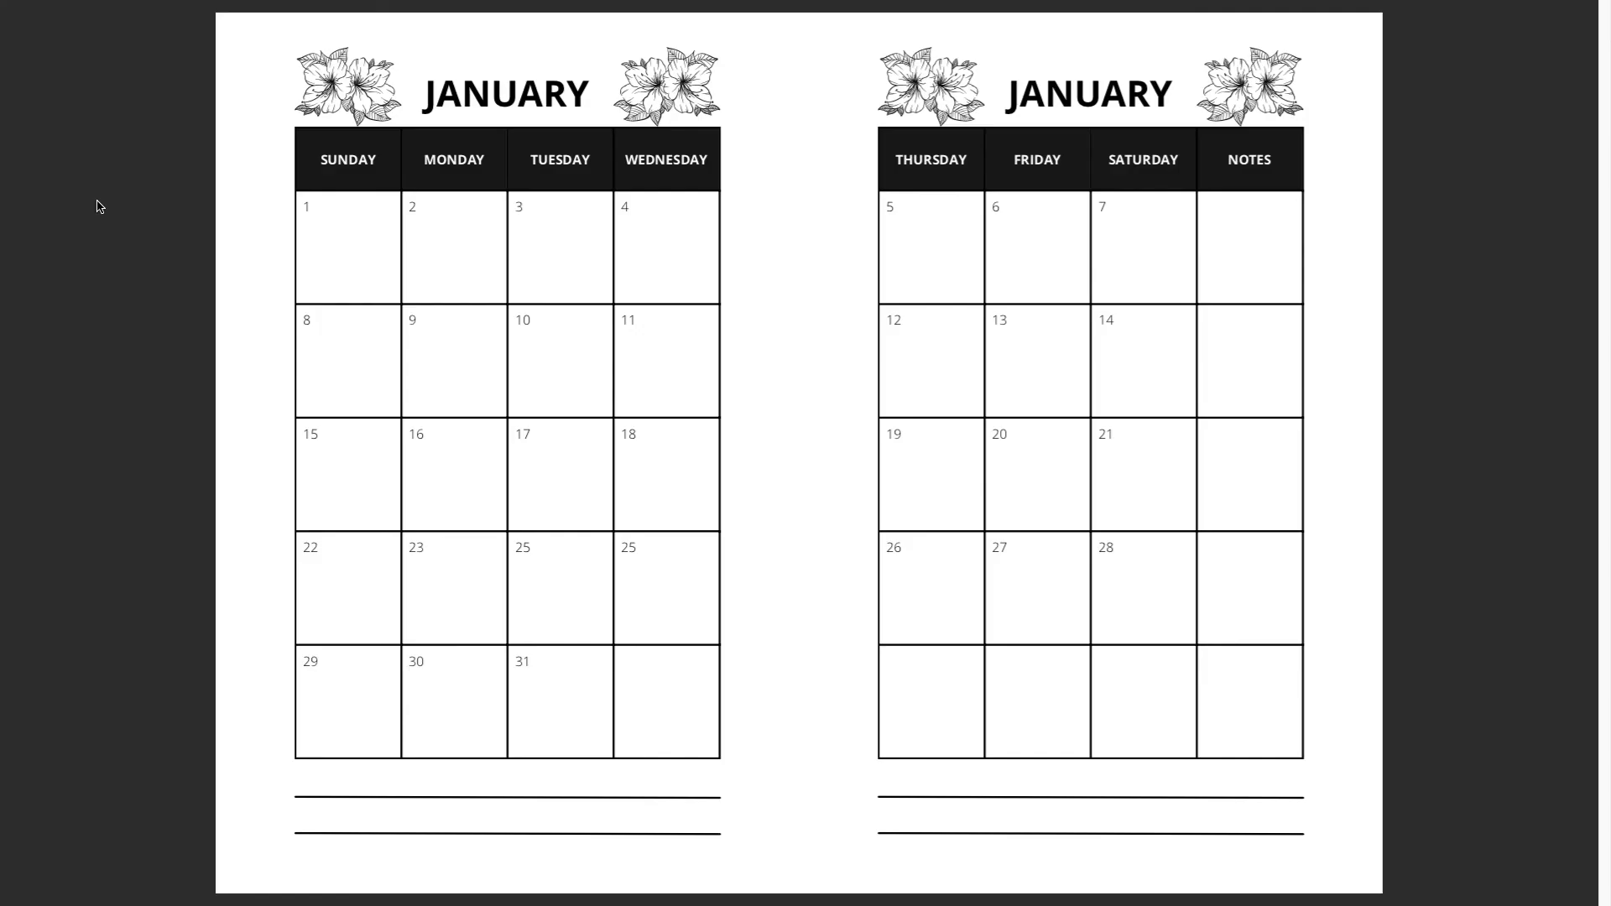
Page forward in the PDF through the February spread to March
{"action": "key", "text": "Right"}
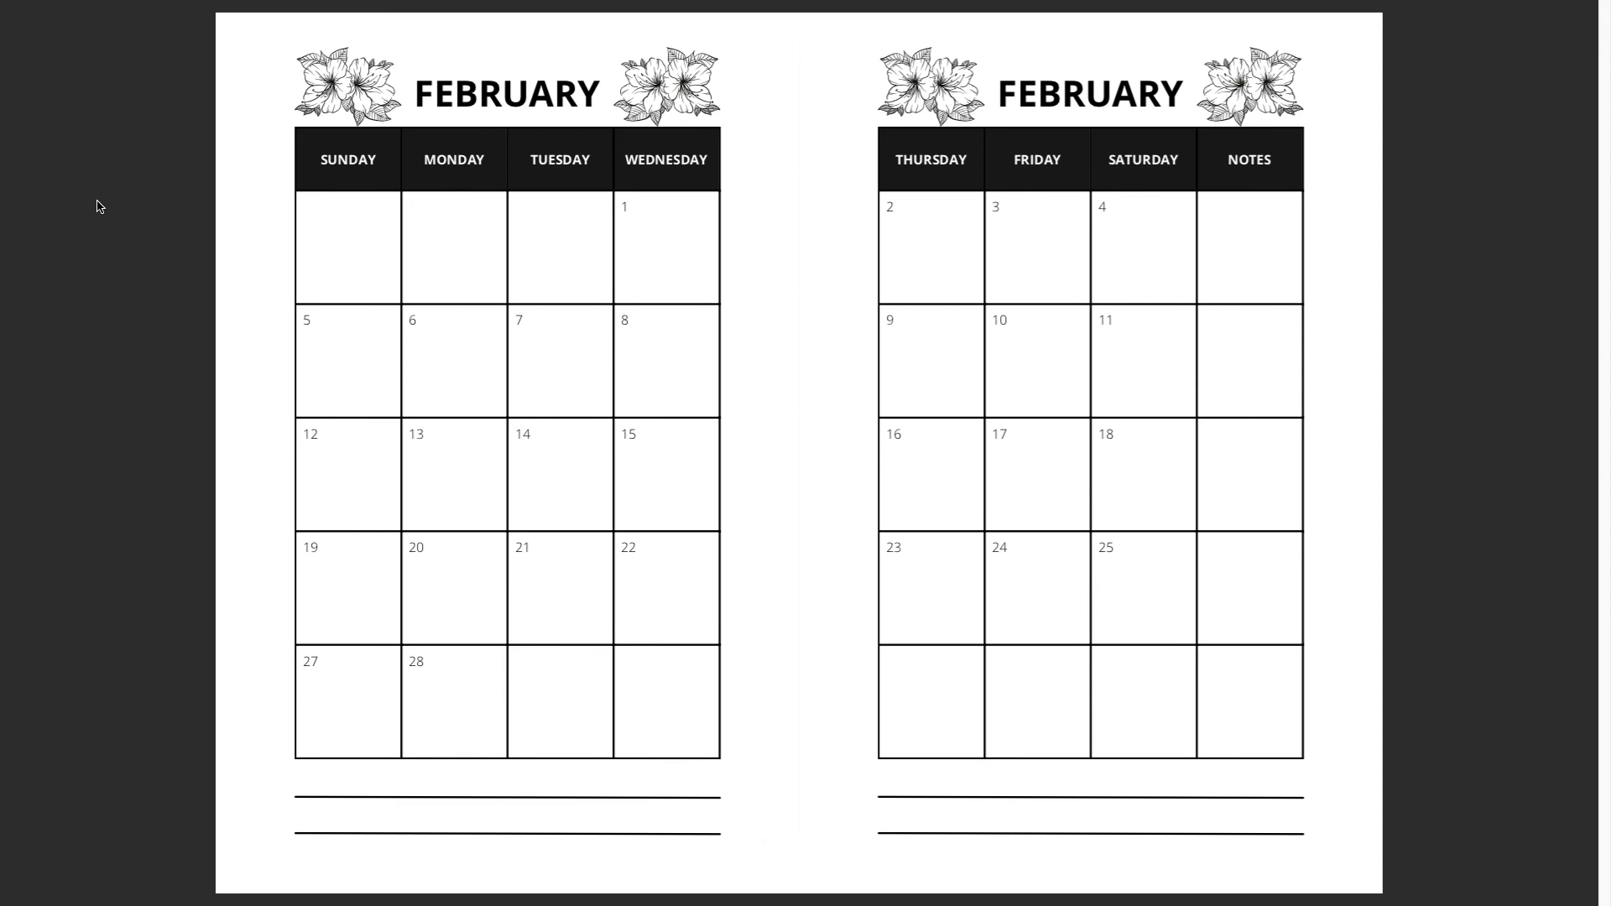
{"action": "key", "text": "Right"}
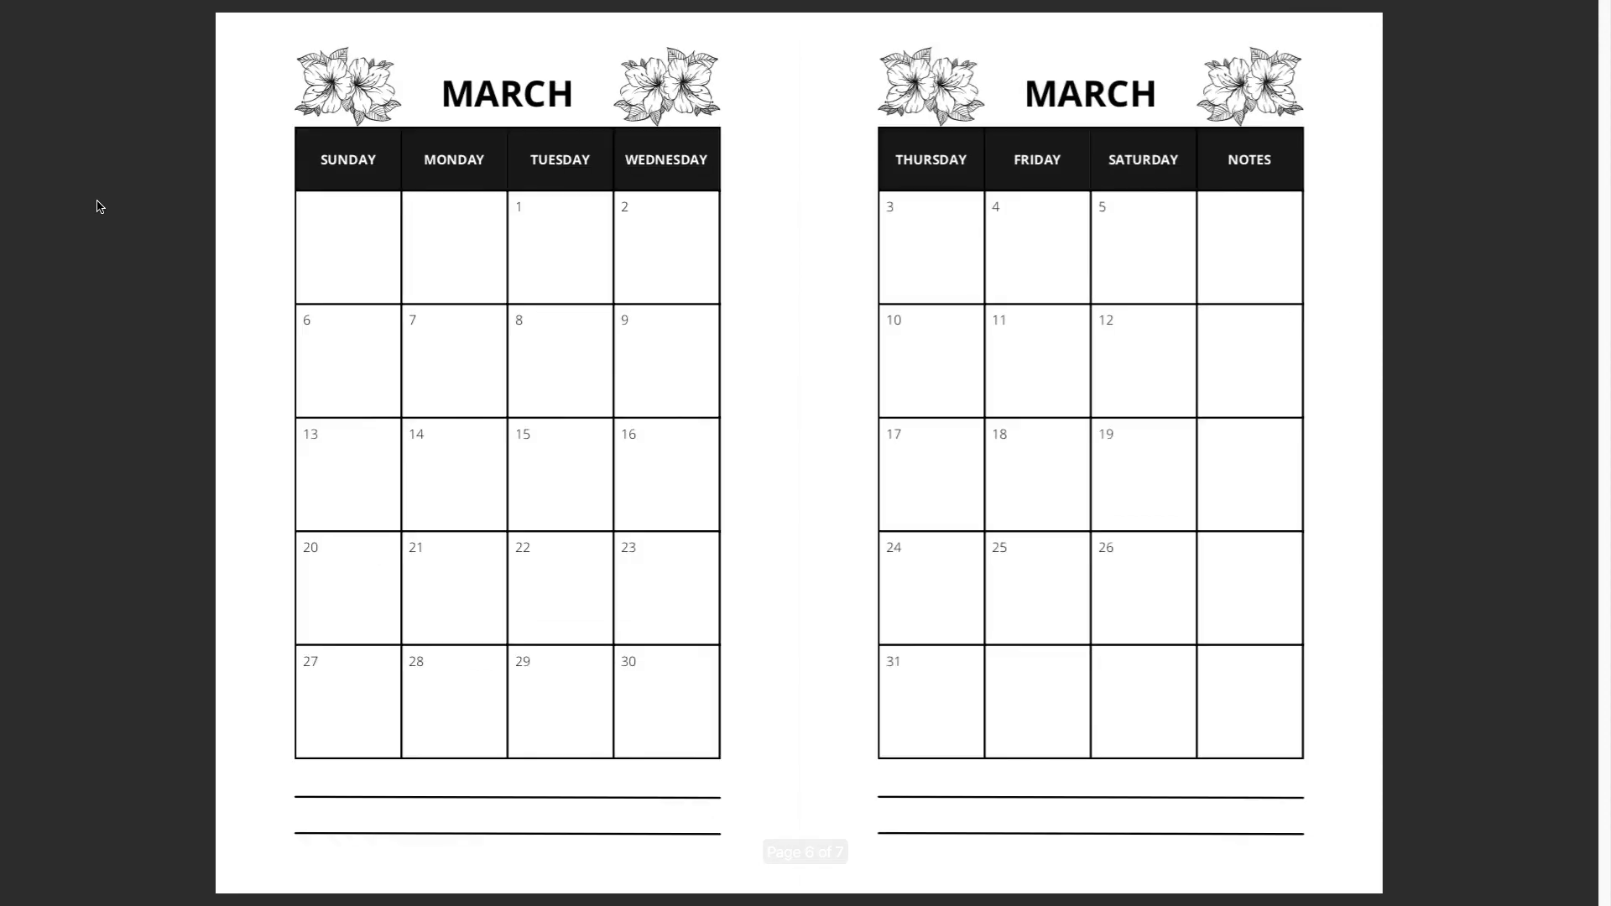